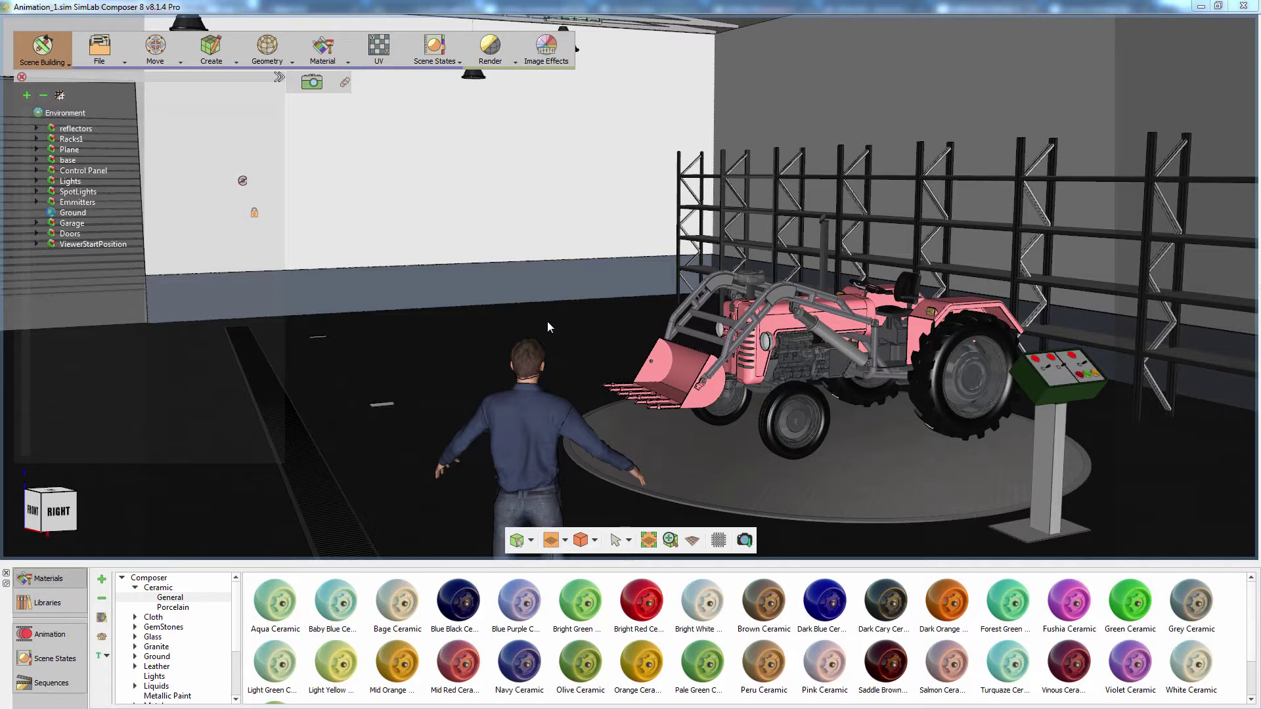
Step: Walk the camera forward past the standing figure toward the pink tractor and racks
drag(549, 326, 579, 456)
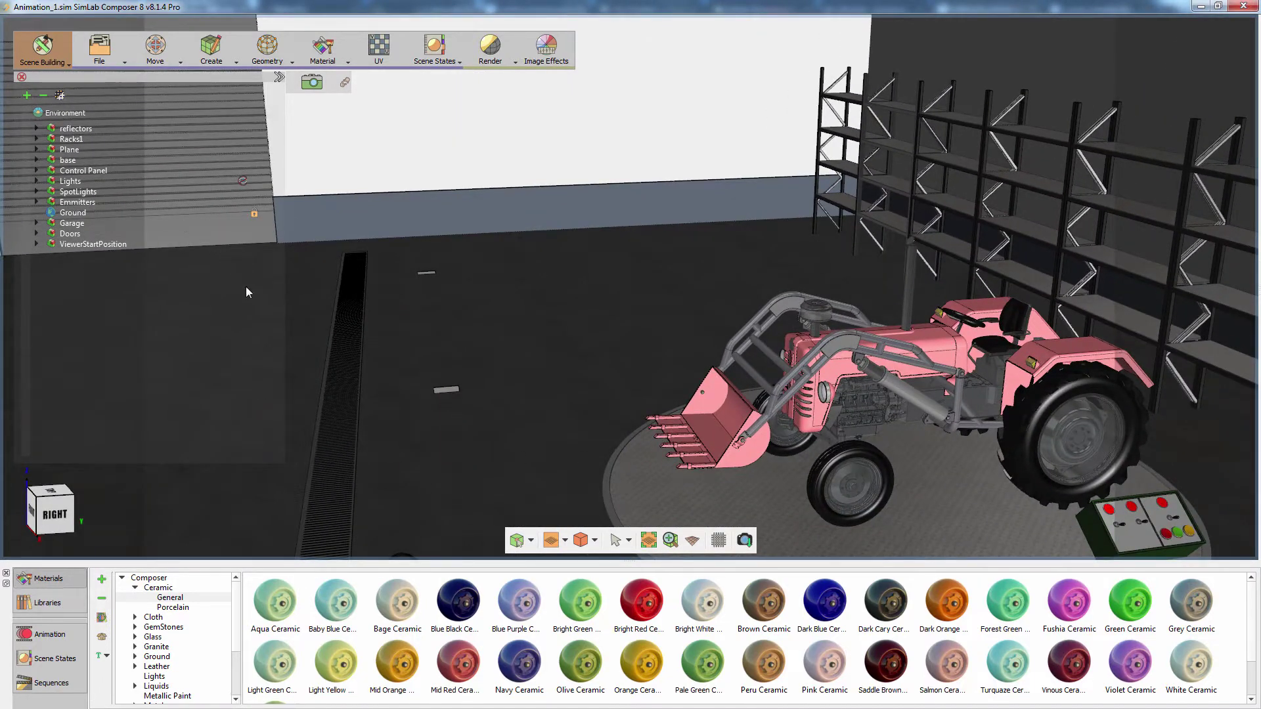
Step: Switch to the Animation workspace, reframe toward the back wall, and set the current frame to 60
click(42, 52)
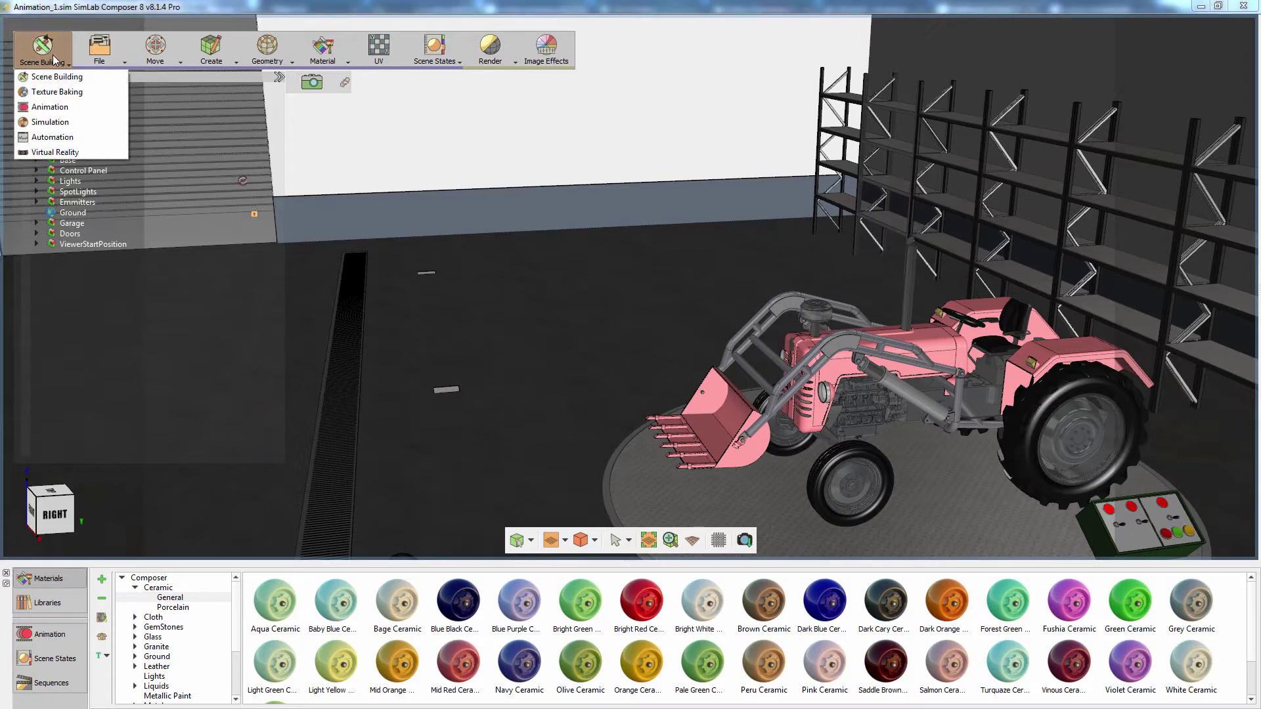
click(51, 108)
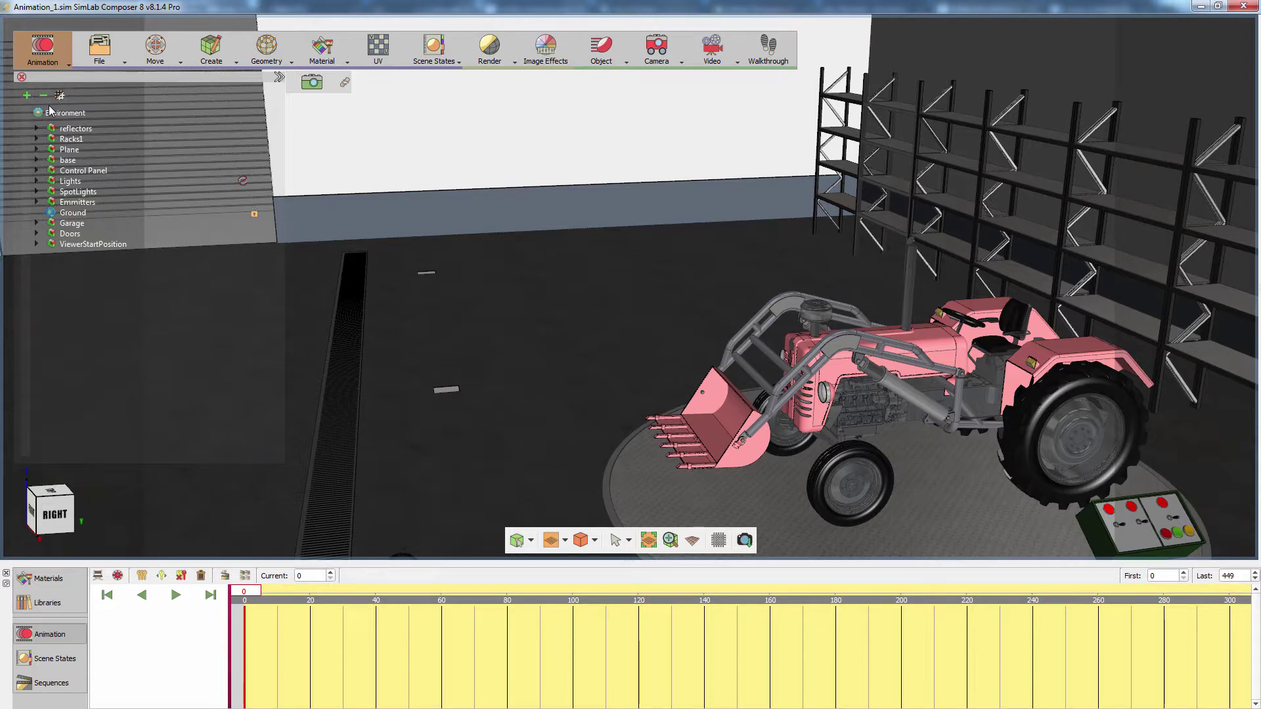
drag(360, 194, 615, 178)
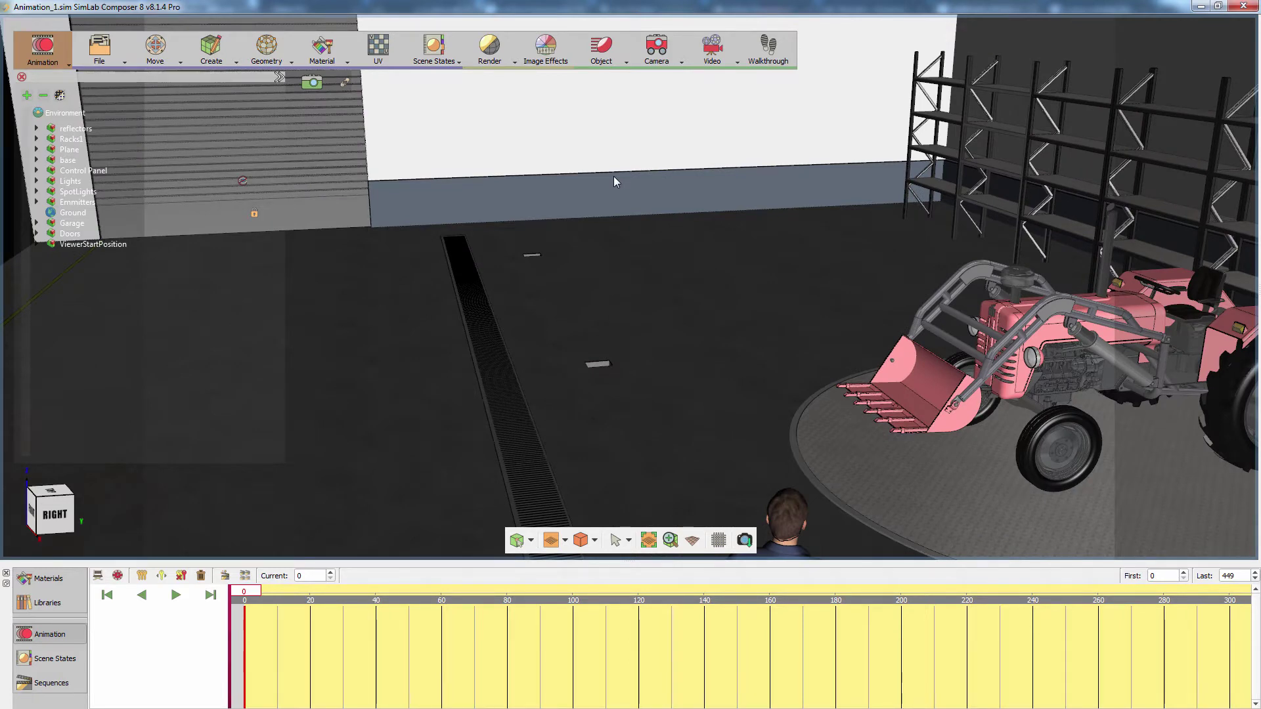
drag(614, 176, 606, 181)
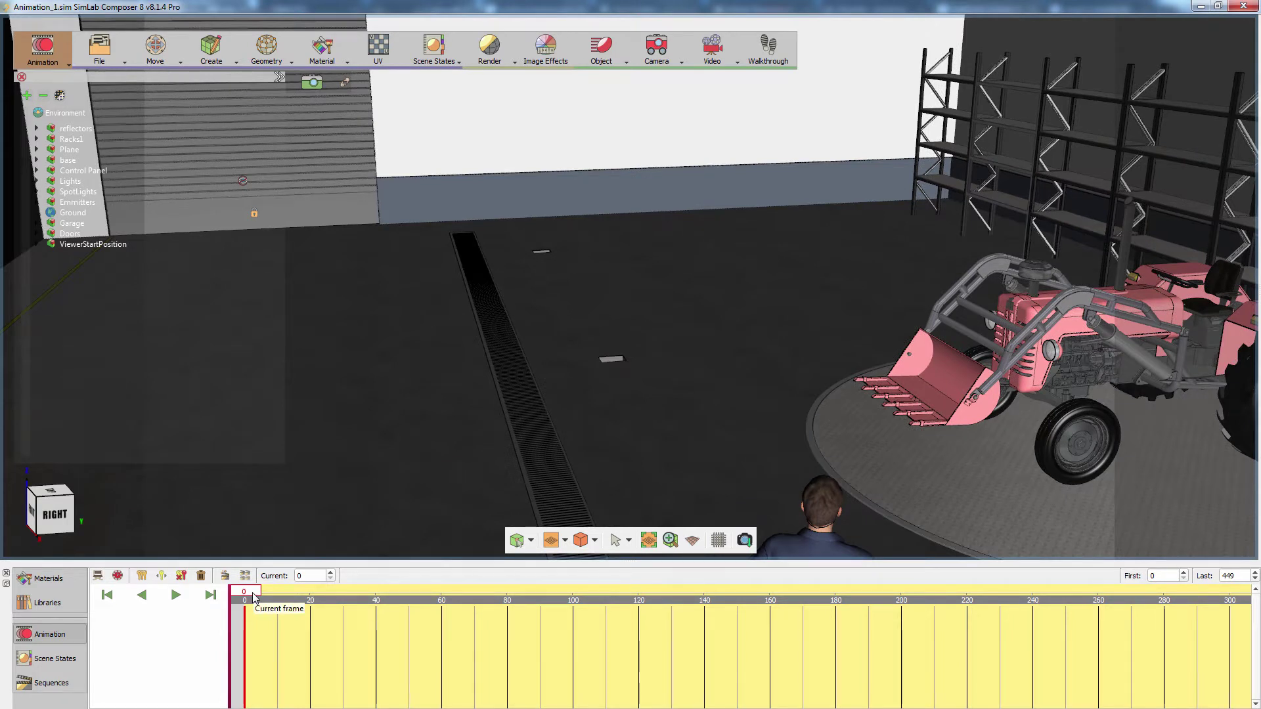
drag(254, 596, 445, 603)
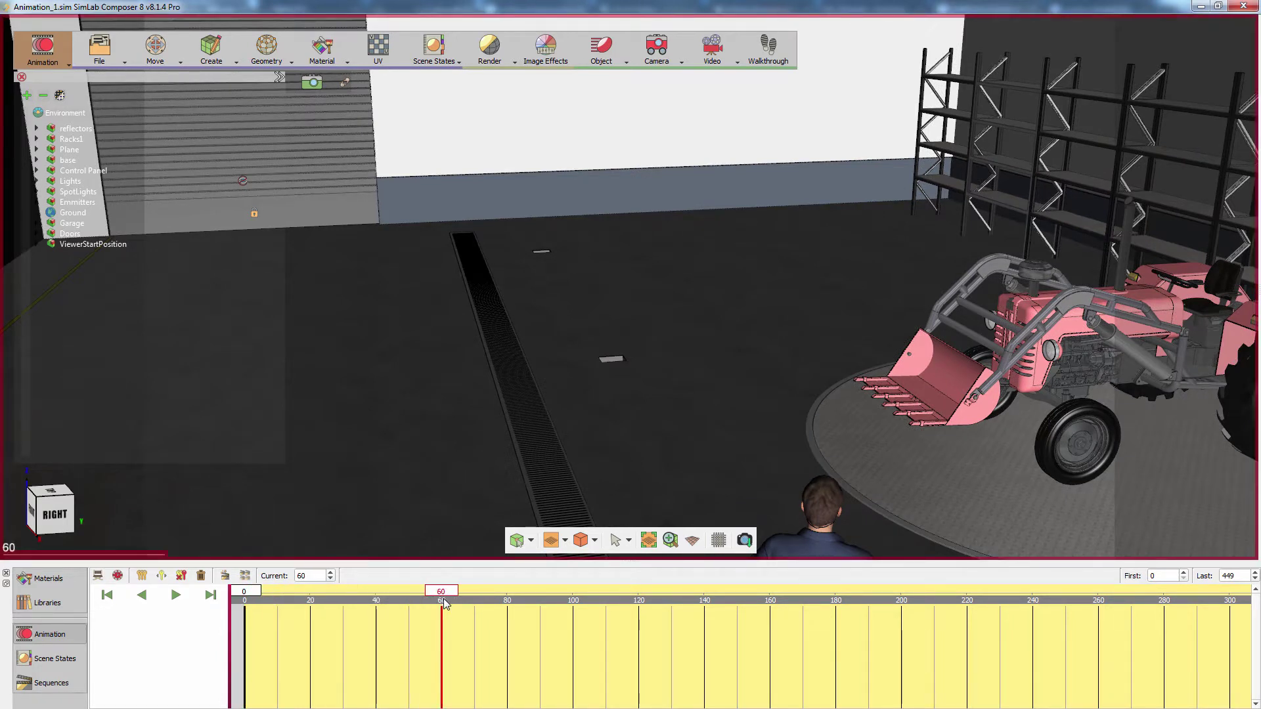
Step: Select the garage door Door1 and orbit the view up close to face it
click(338, 212)
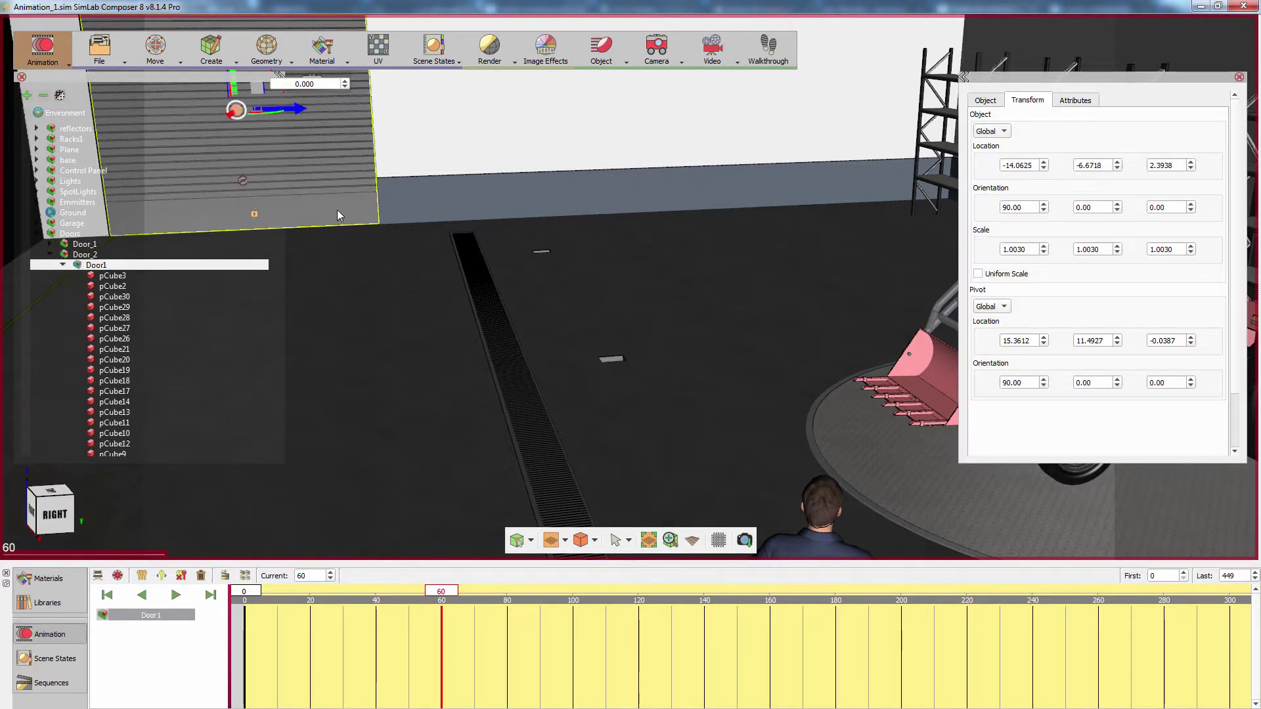
drag(337, 216, 377, 5)
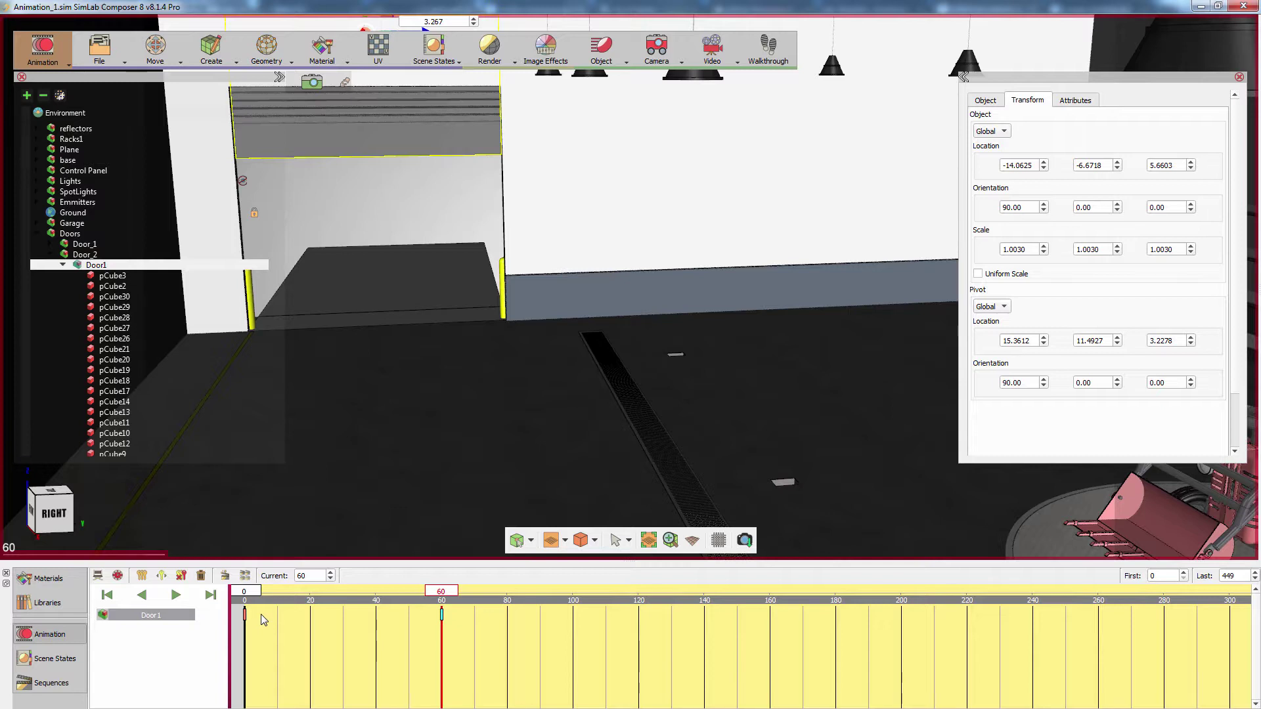
click(107, 596)
click(176, 596)
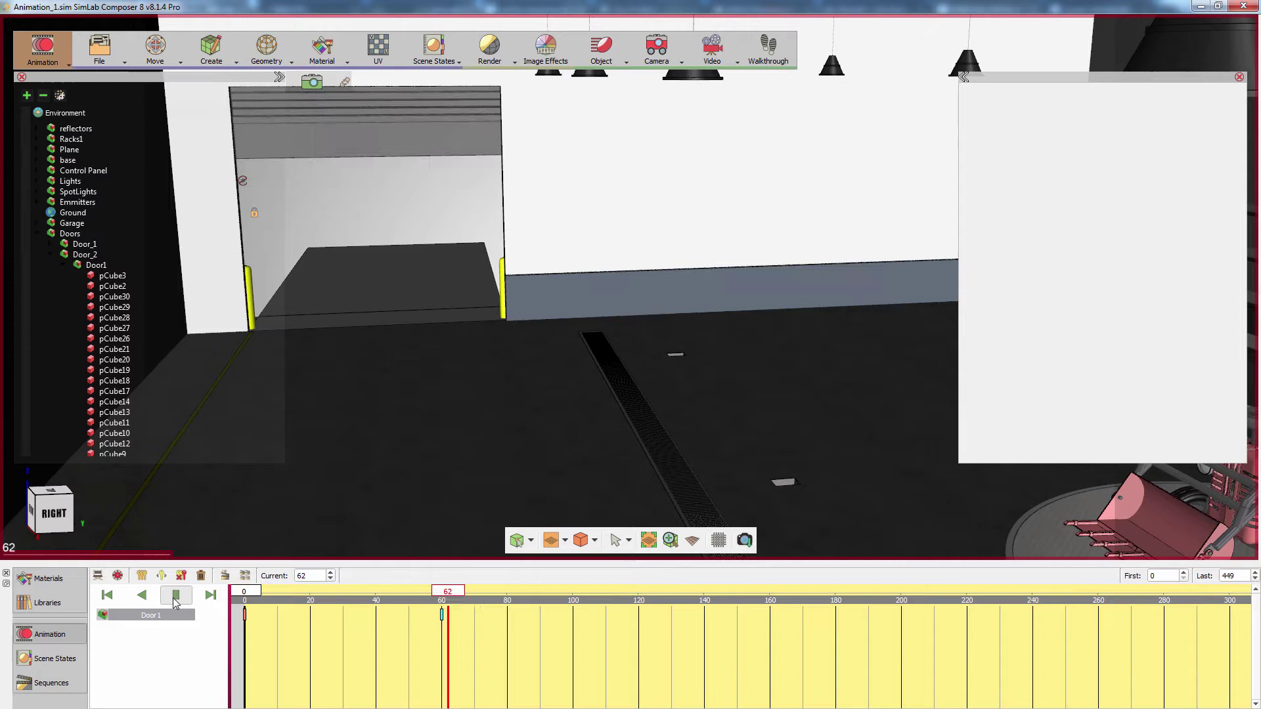
click(175, 601)
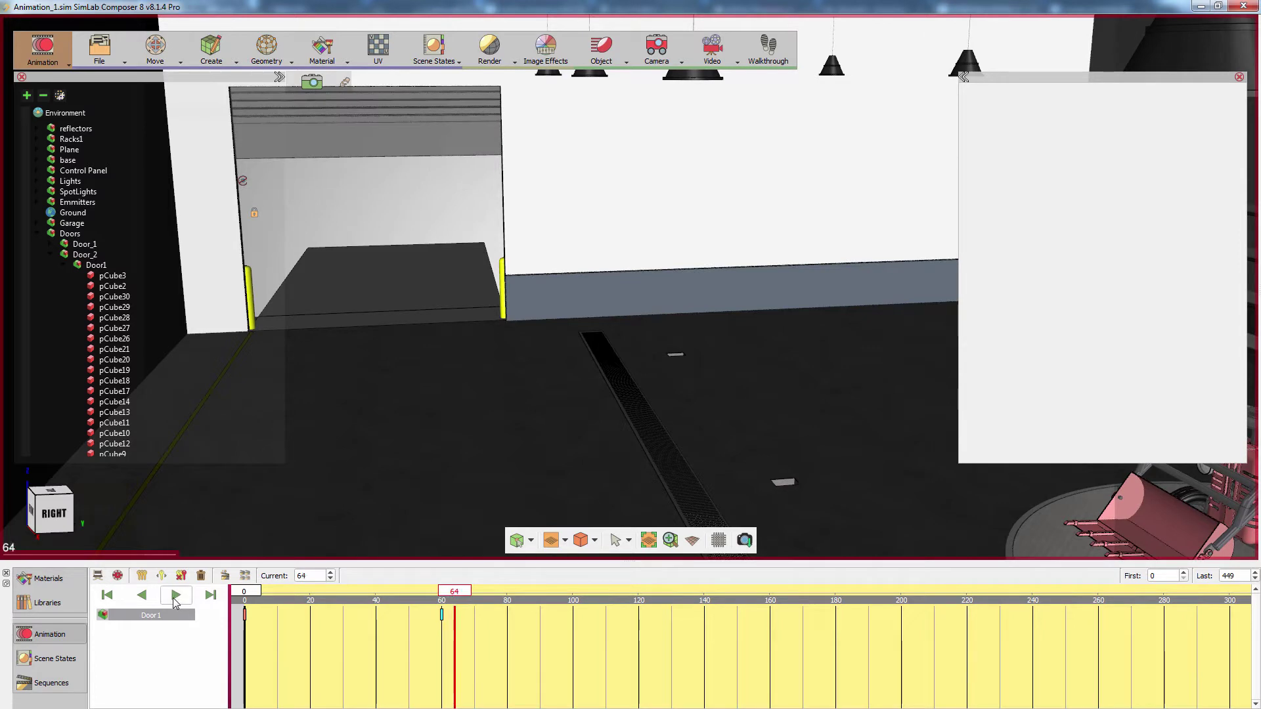
click(304, 627)
scroll(304, 630, up, 3)
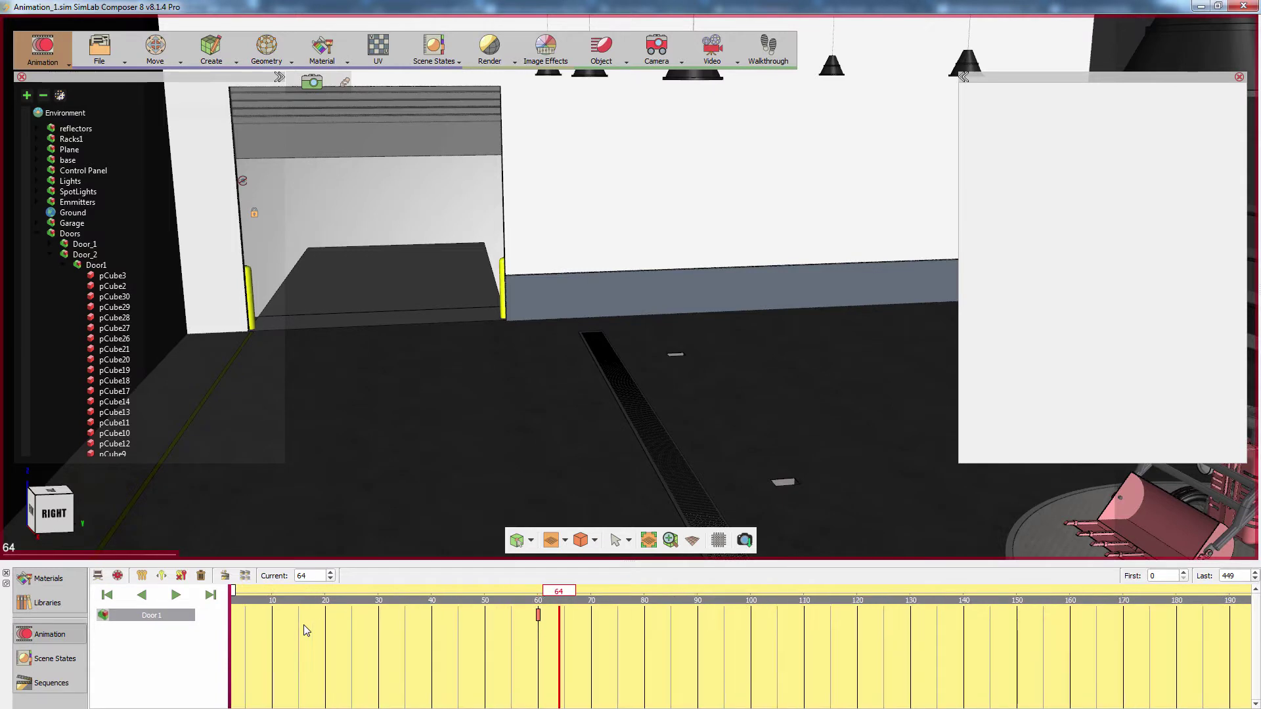
scroll(317, 627, up, 2)
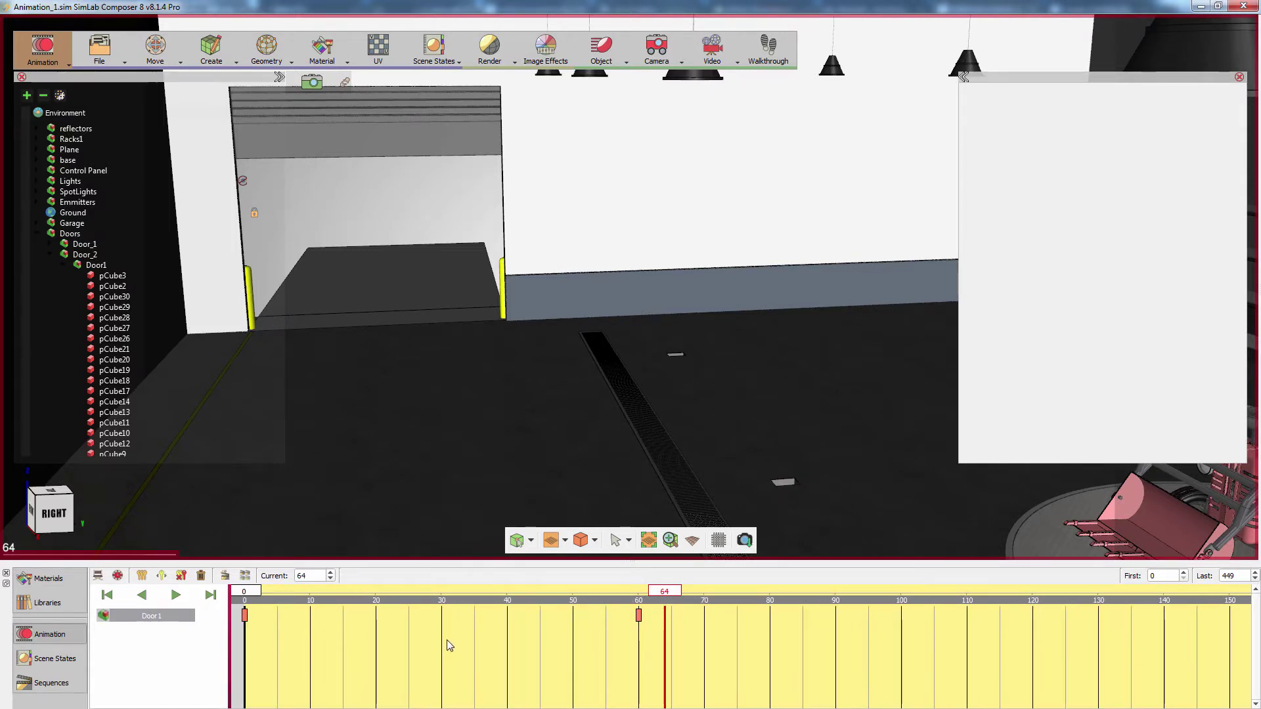
scroll(446, 640, down, 2)
scroll(445, 637, down, 4)
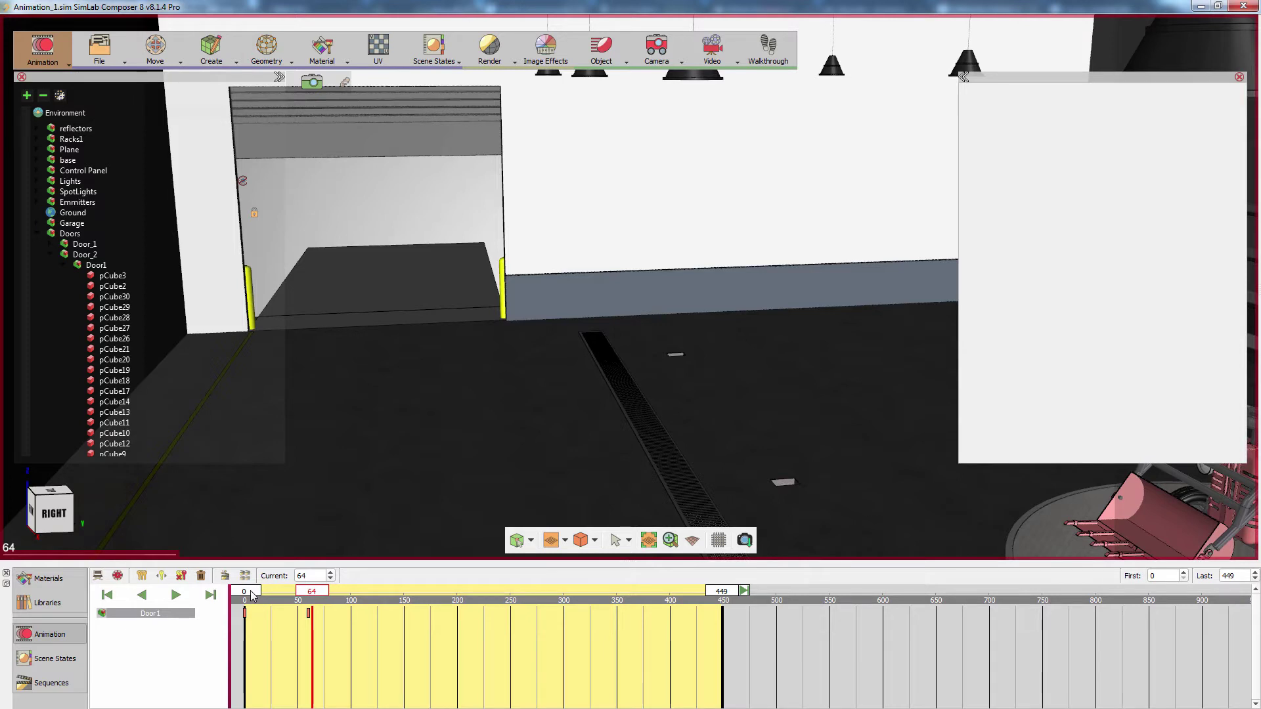
Step: Preview the door lift over frames 44–82, then extend the playback range to 533
drag(251, 595, 293, 597)
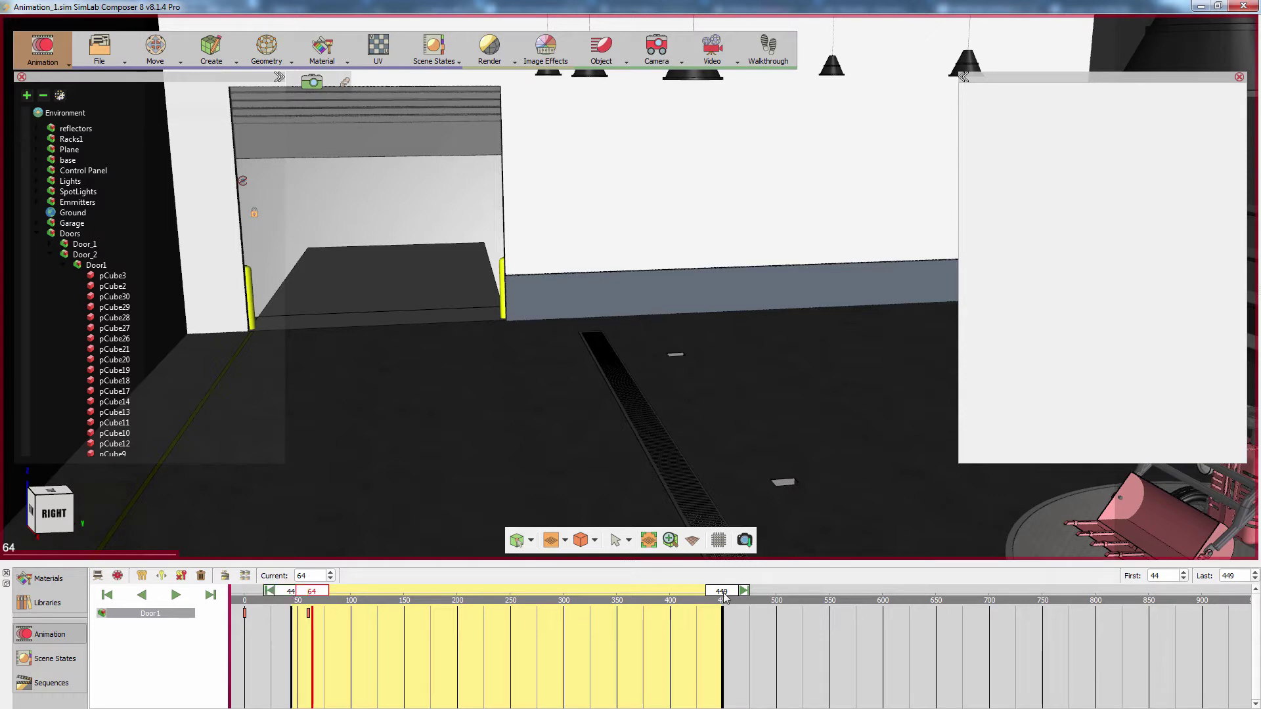
drag(725, 593, 699, 594)
drag(603, 598, 335, 606)
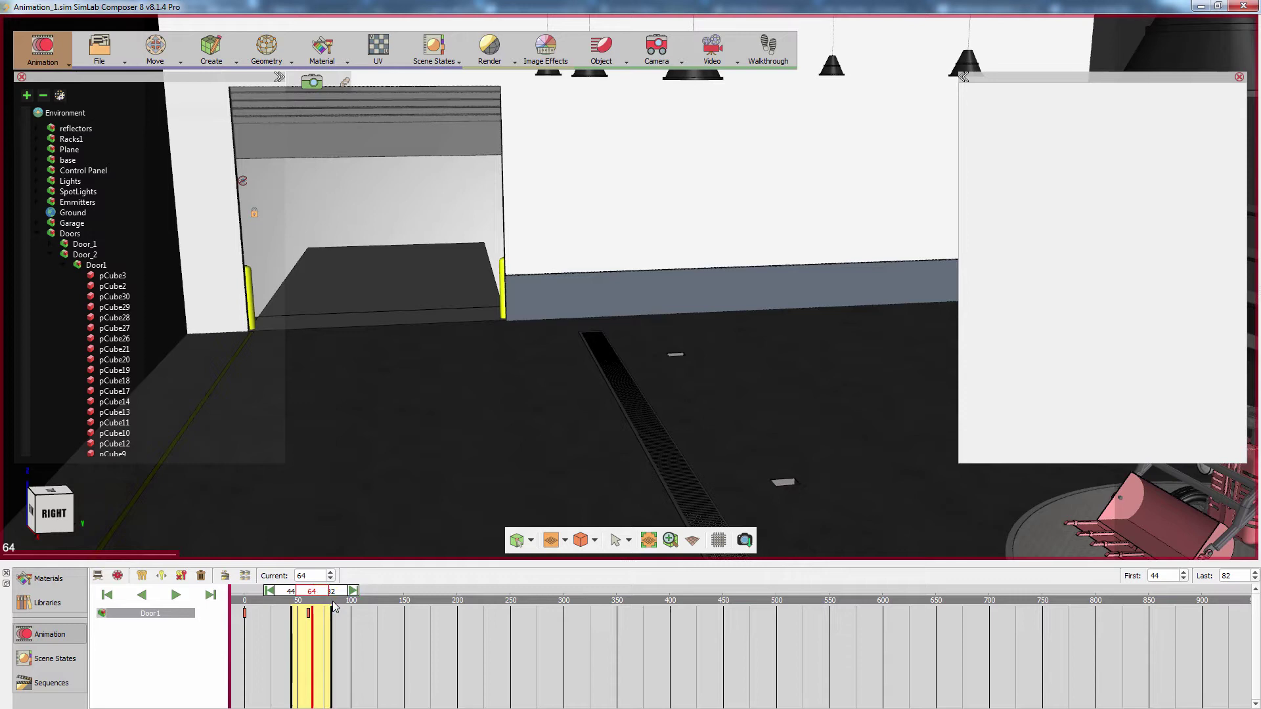
click(176, 595)
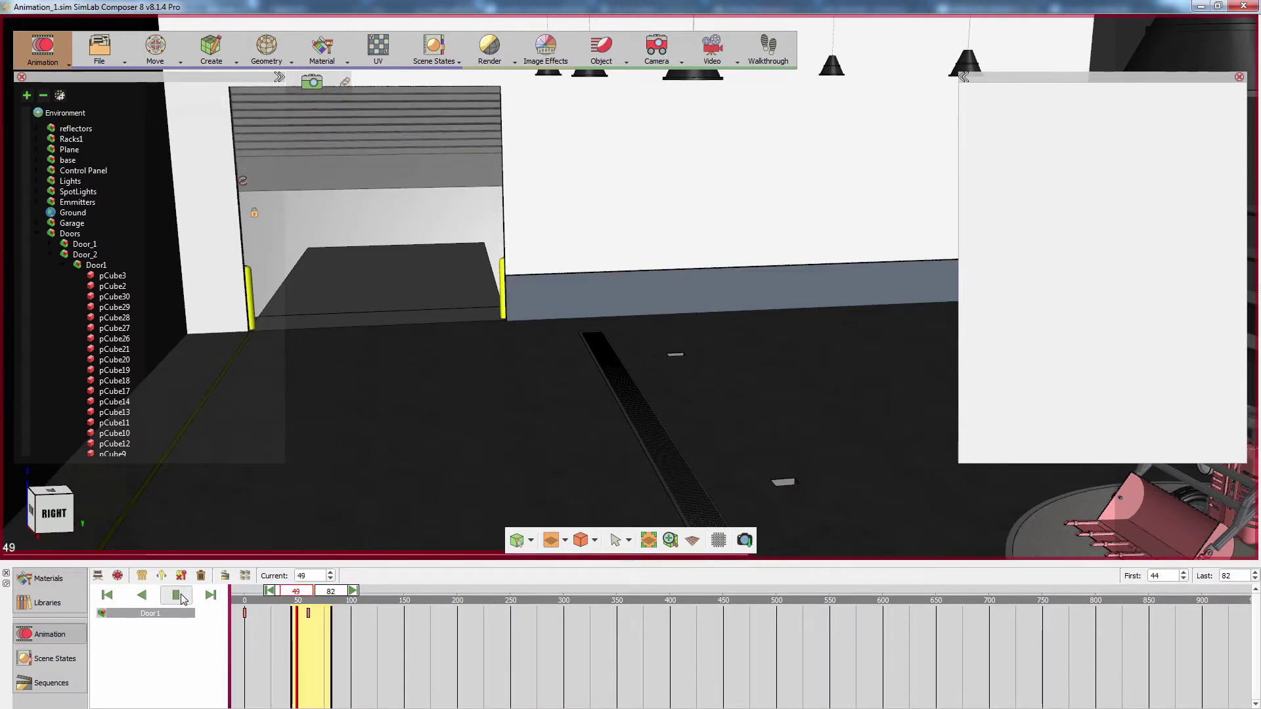
click(182, 598)
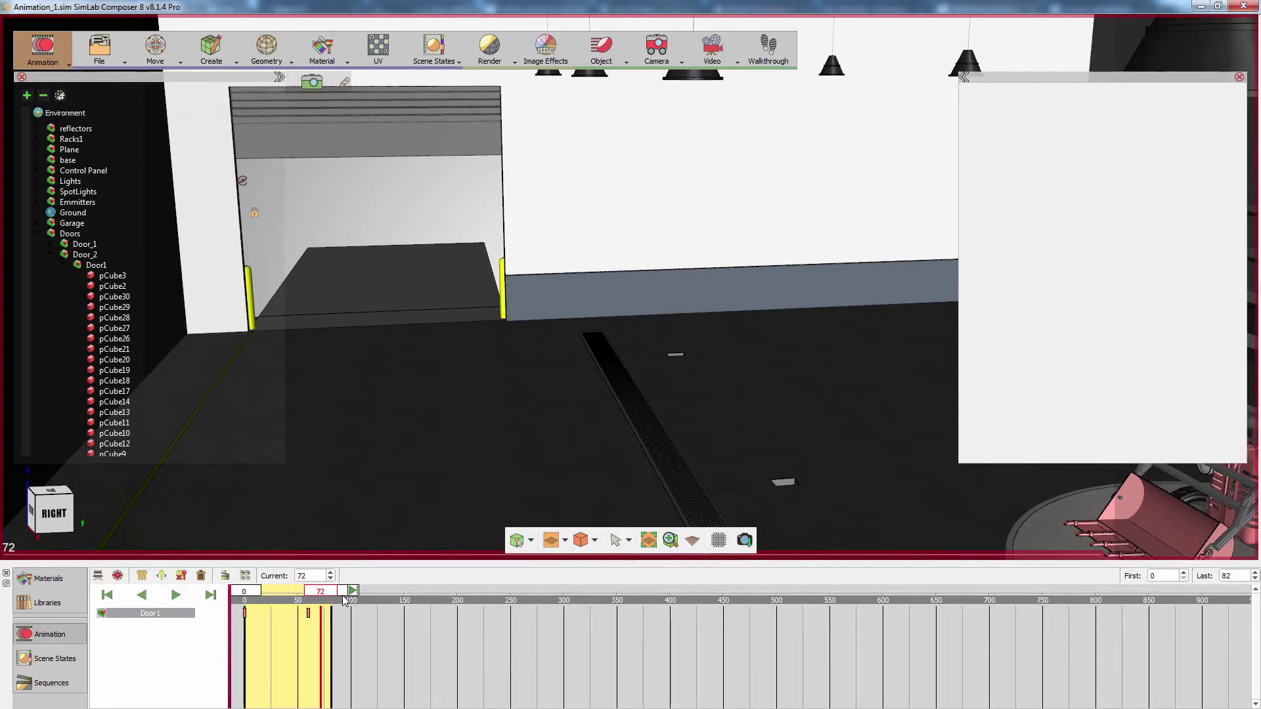
drag(353, 591, 883, 594)
drag(618, 481, 531, 428)
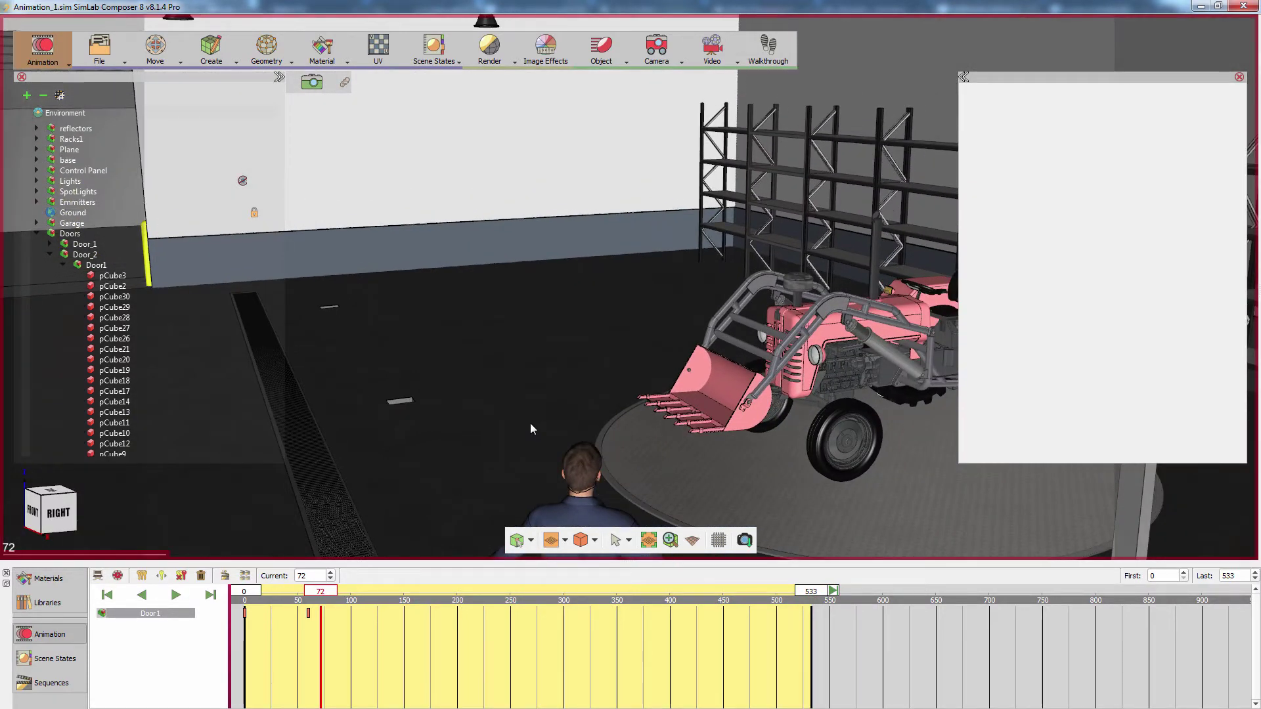
Step: Start a new Composite path from Create > Paths, keeping Pick points in 3D
click(214, 56)
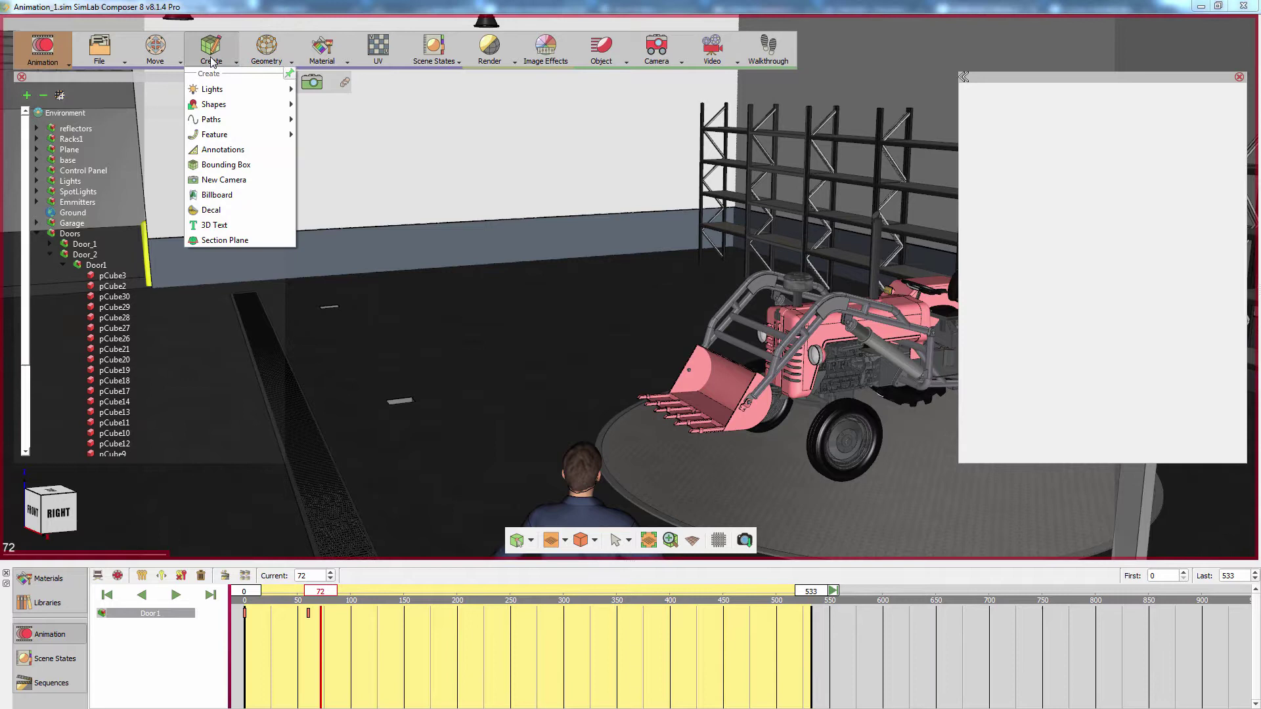
mouse_move(225, 121)
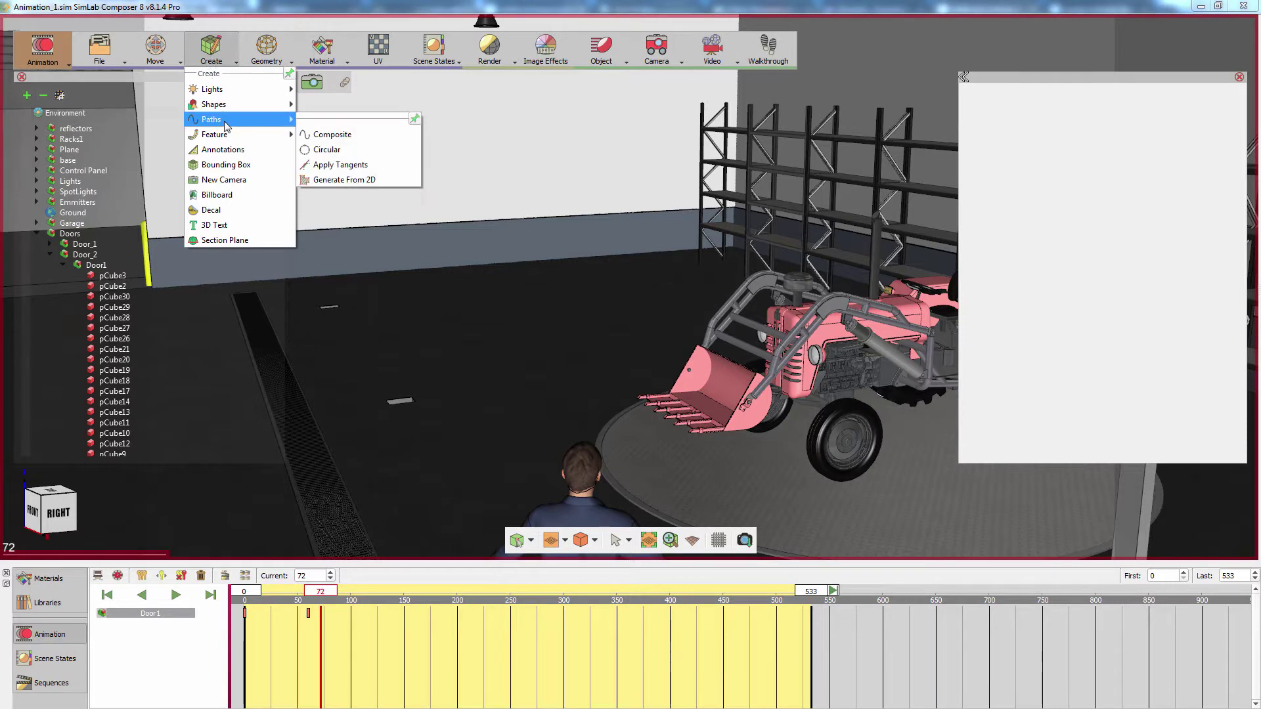
click(347, 135)
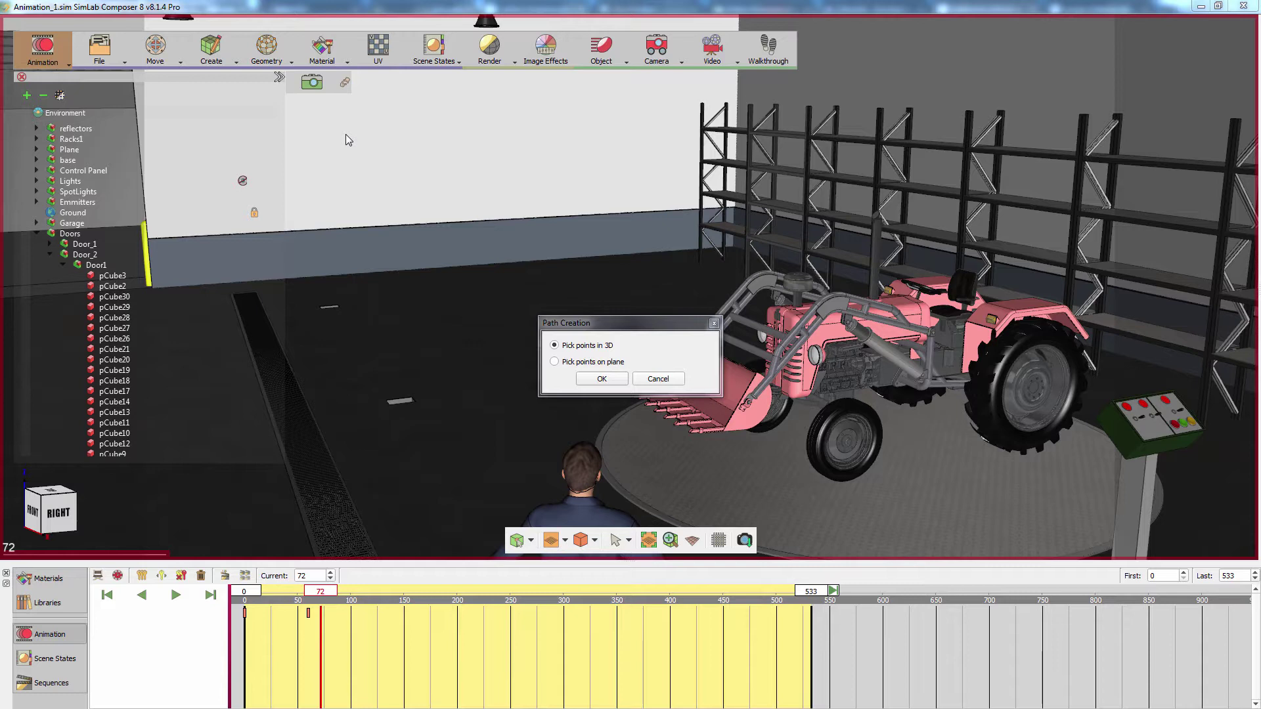
click(601, 380)
Step: Place the first two path points on the floor in front of the tractor
drag(546, 390, 640, 404)
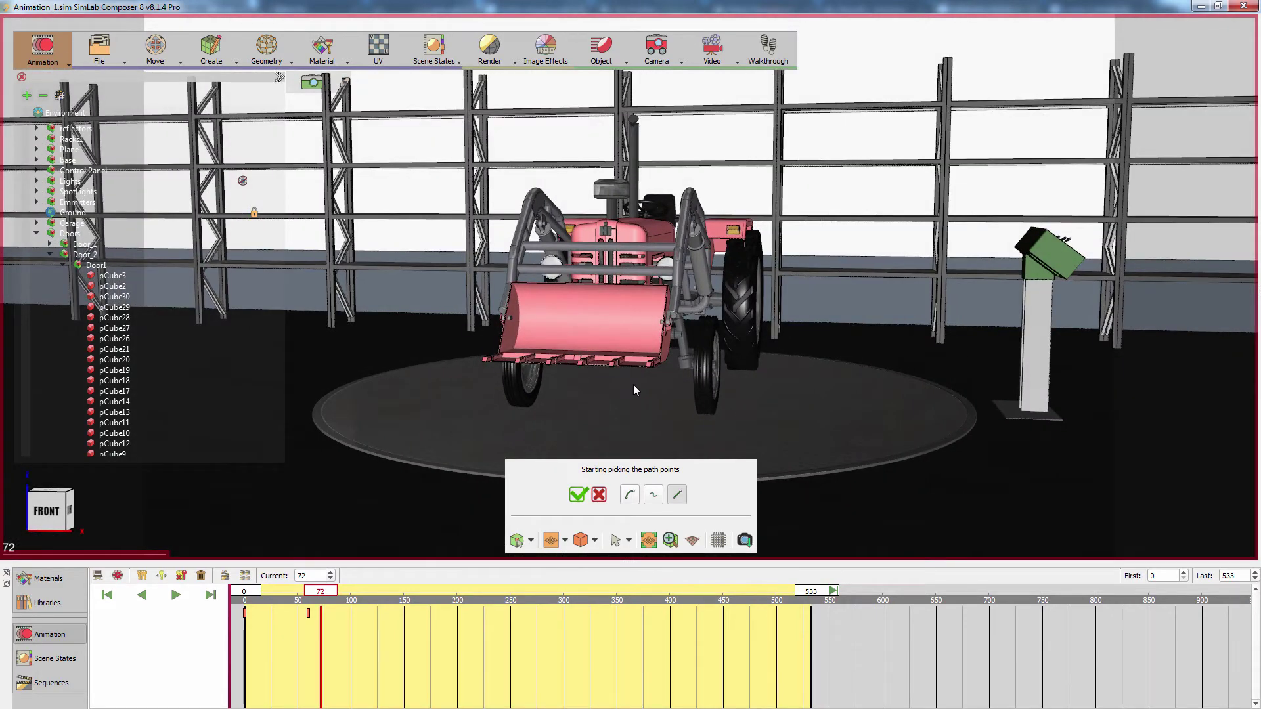
click(628, 387)
drag(730, 379, 581, 435)
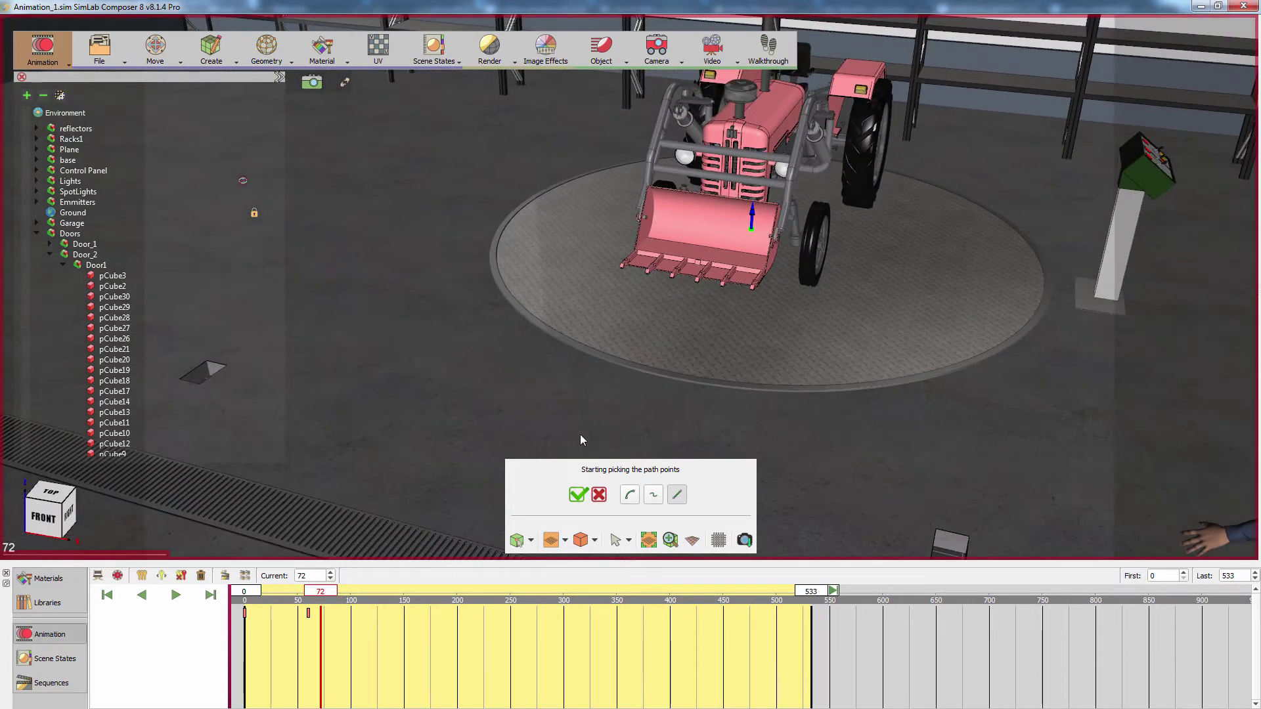
click(612, 431)
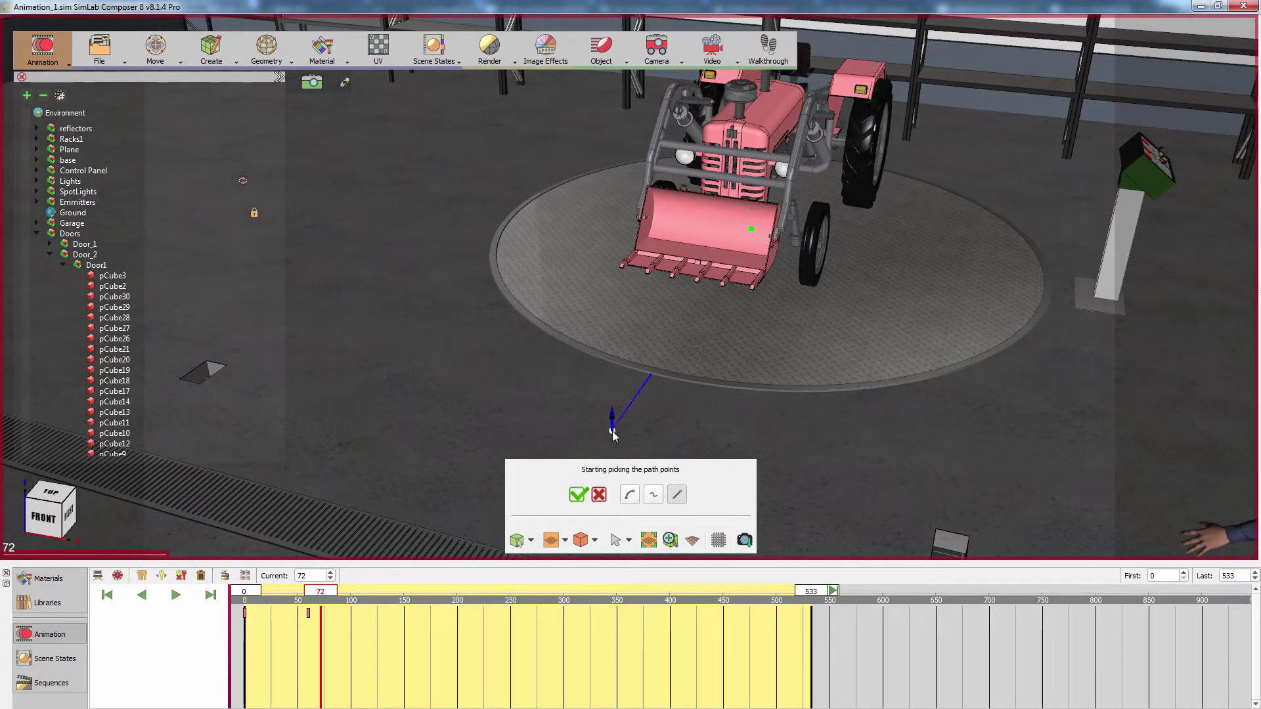
drag(696, 411, 526, 369)
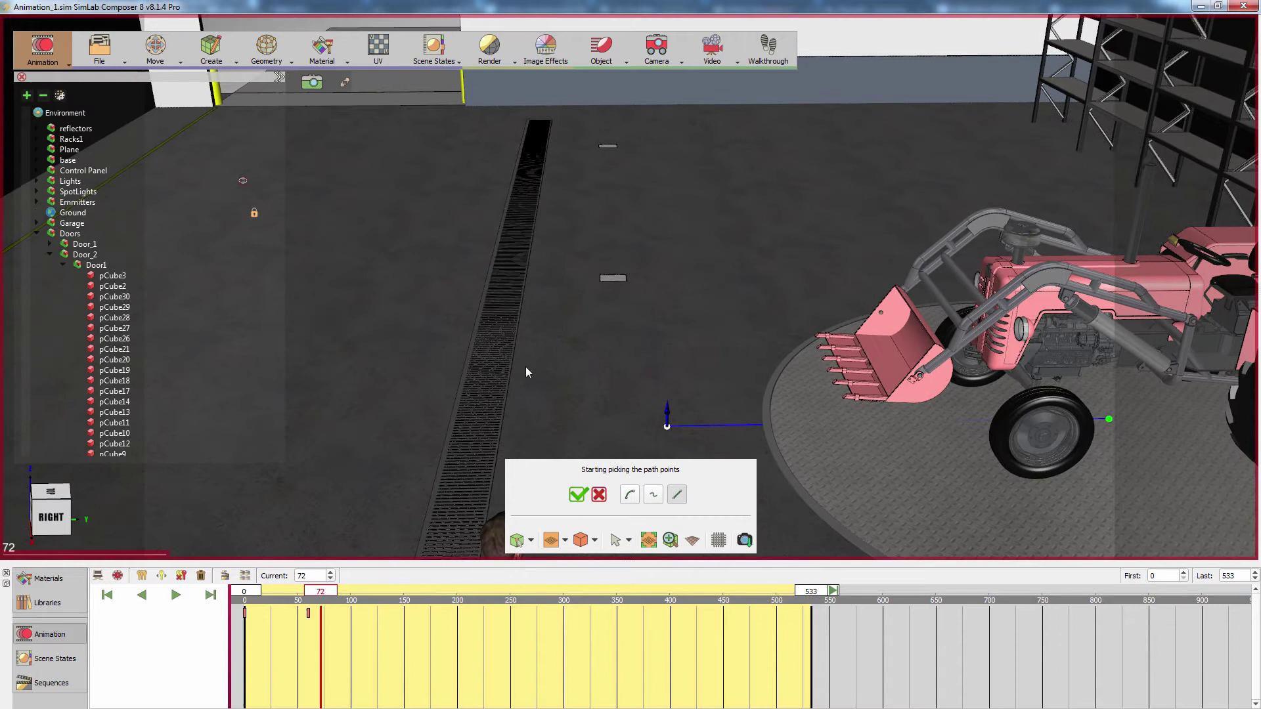
Step: Switch to B-spline, add curved points toward the garage door, and accept the path
click(655, 494)
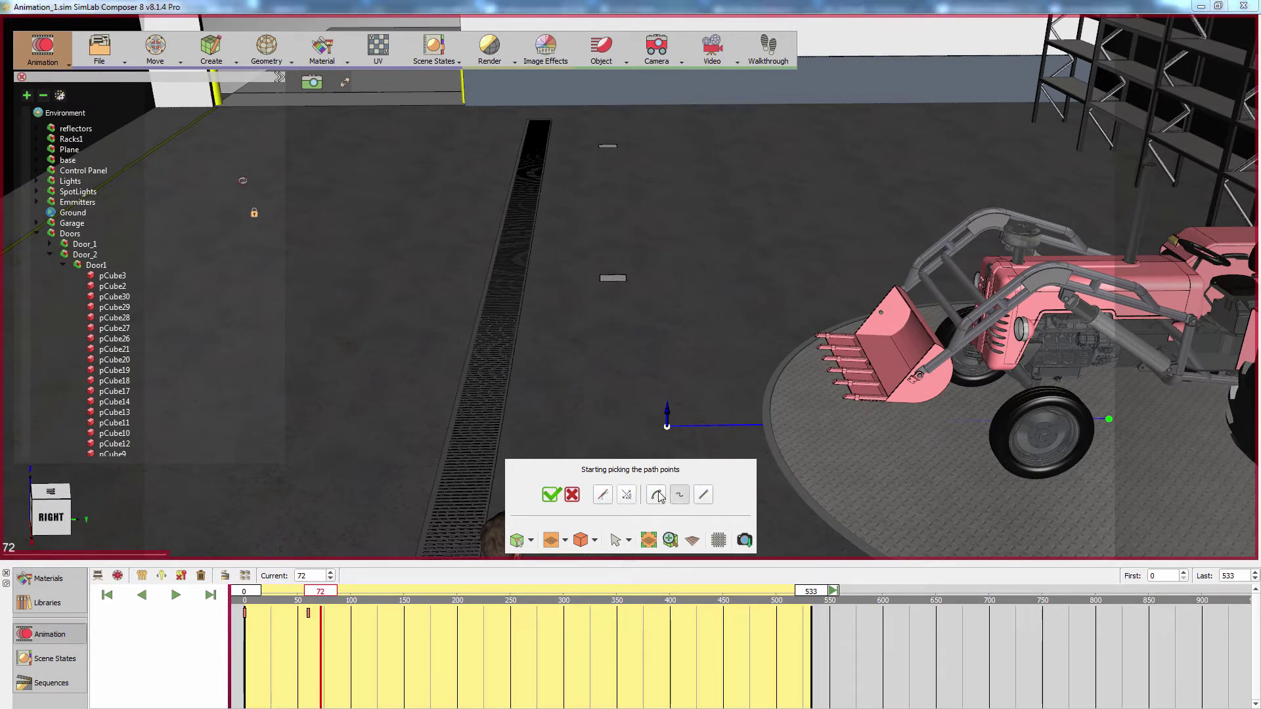
drag(397, 358, 481, 360)
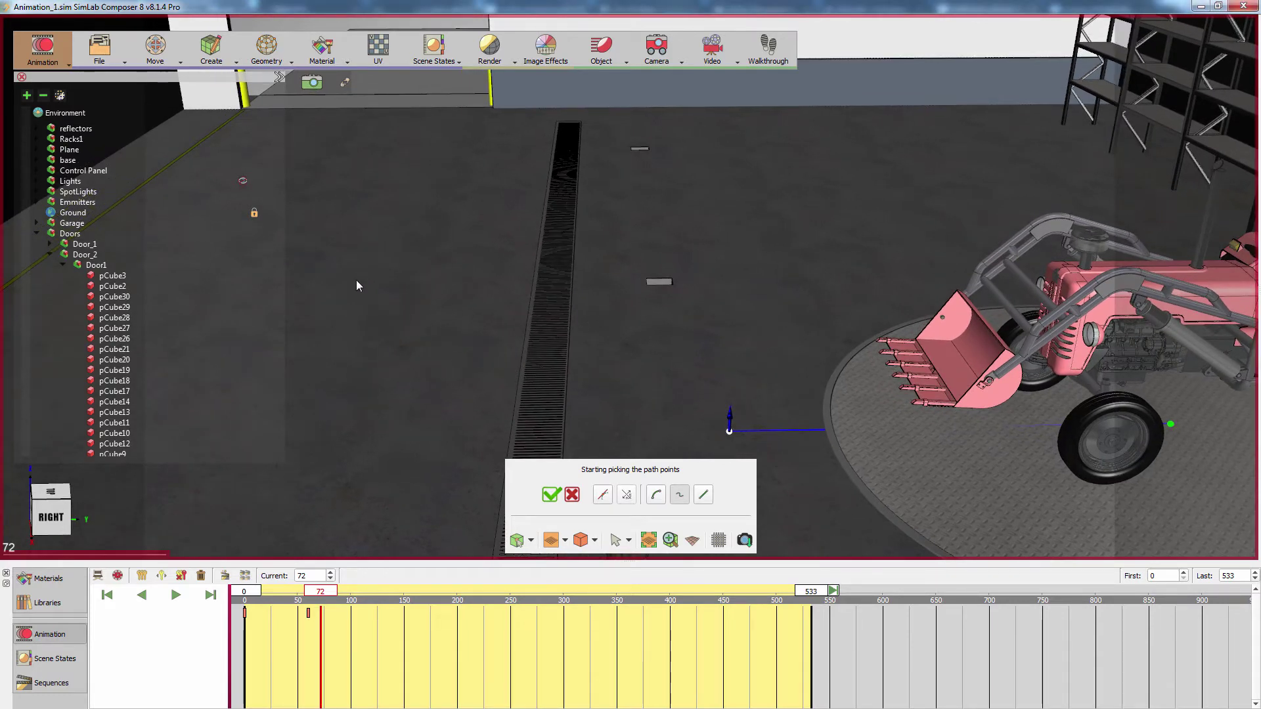
click(356, 287)
click(357, 123)
scroll(545, 223, up, 3)
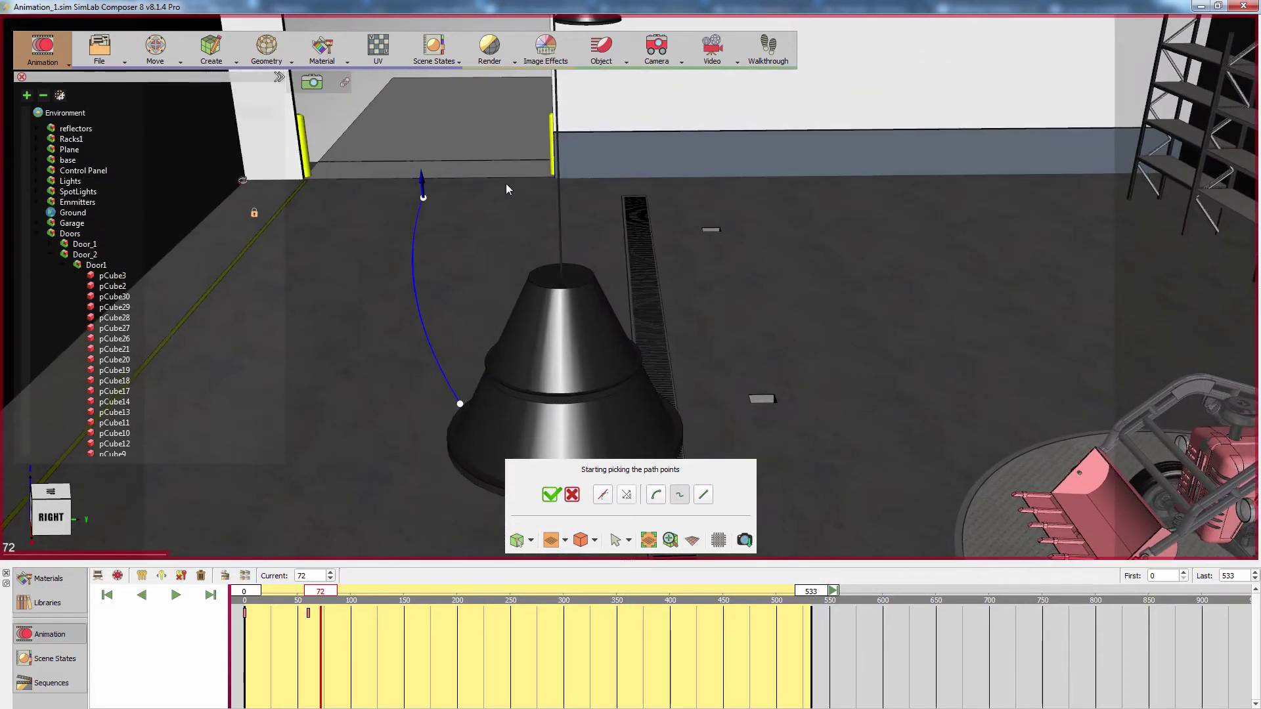
click(462, 90)
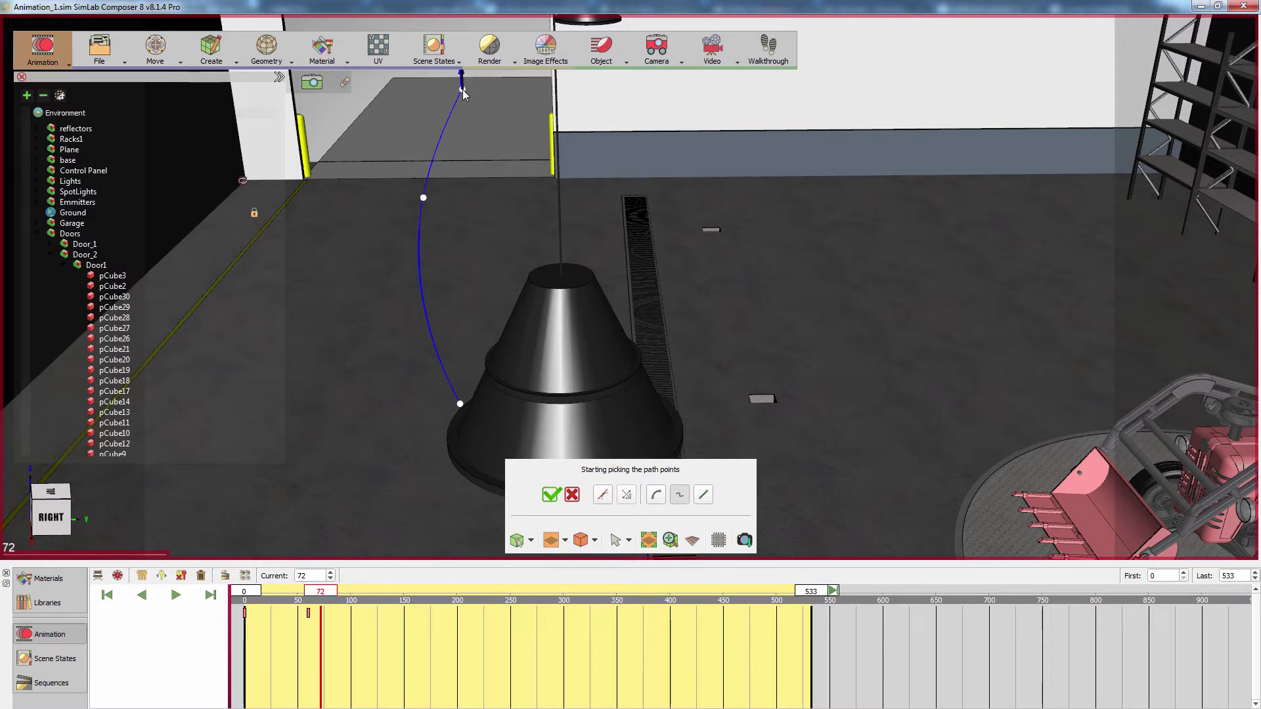
click(551, 492)
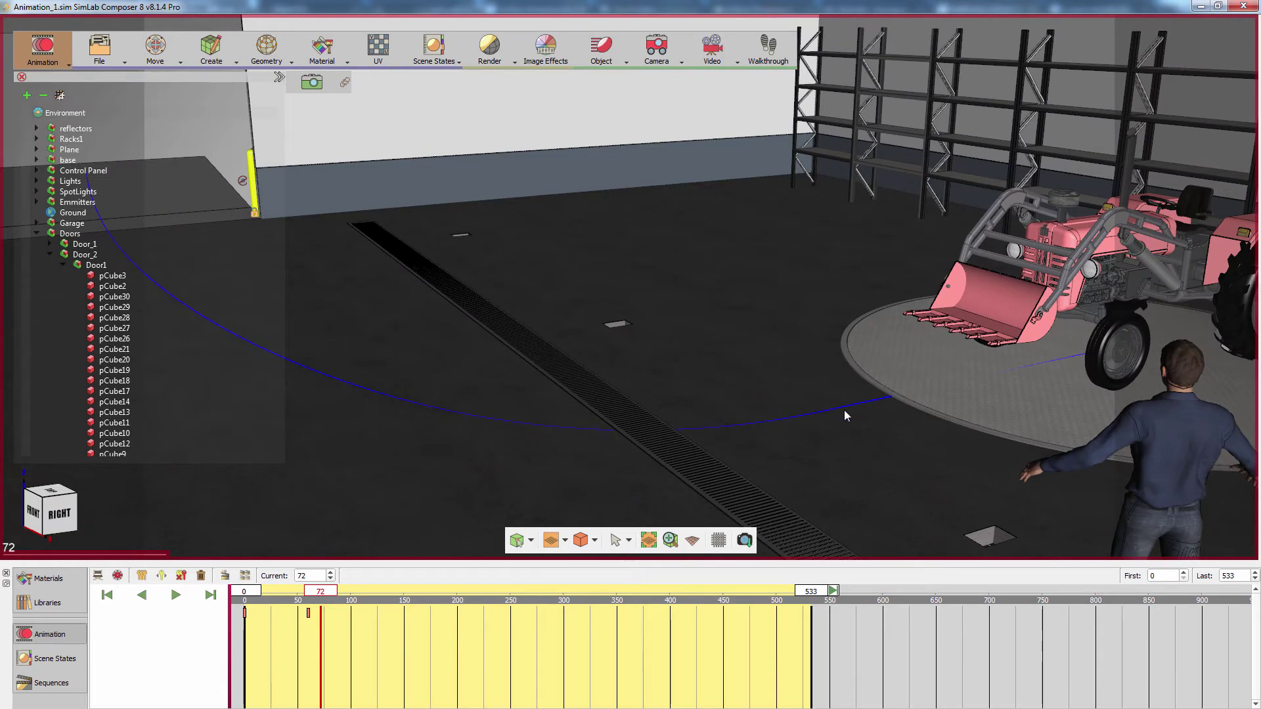
Step: Select the whole tractor, start a Follow Path animation, and enter its End Frame
double_click(949, 300)
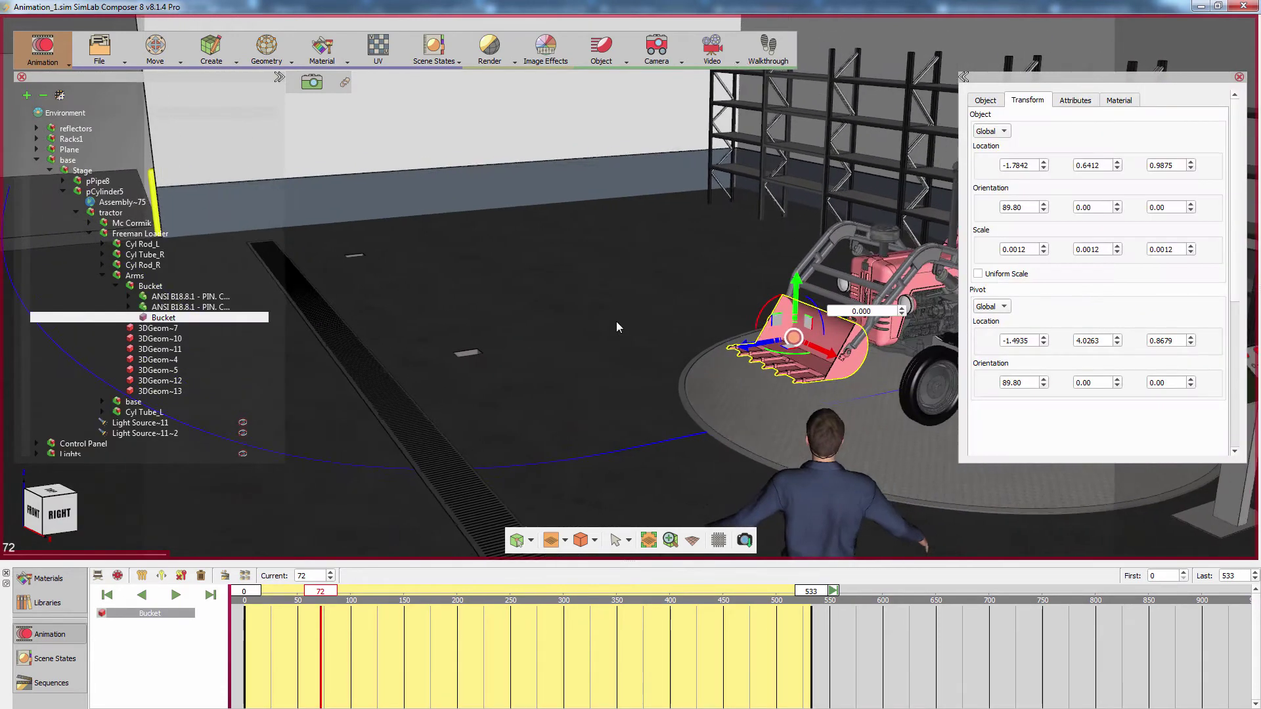
click(691, 345)
click(691, 344)
click(691, 344)
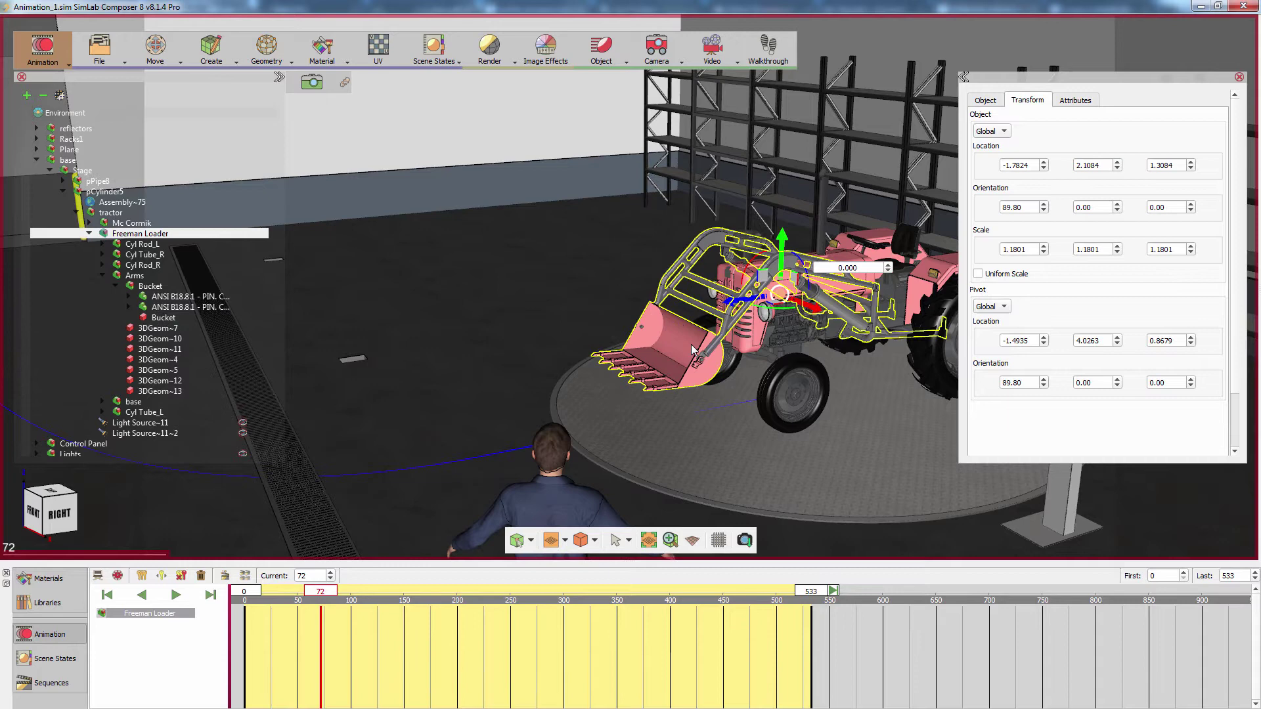
click(691, 344)
click(605, 62)
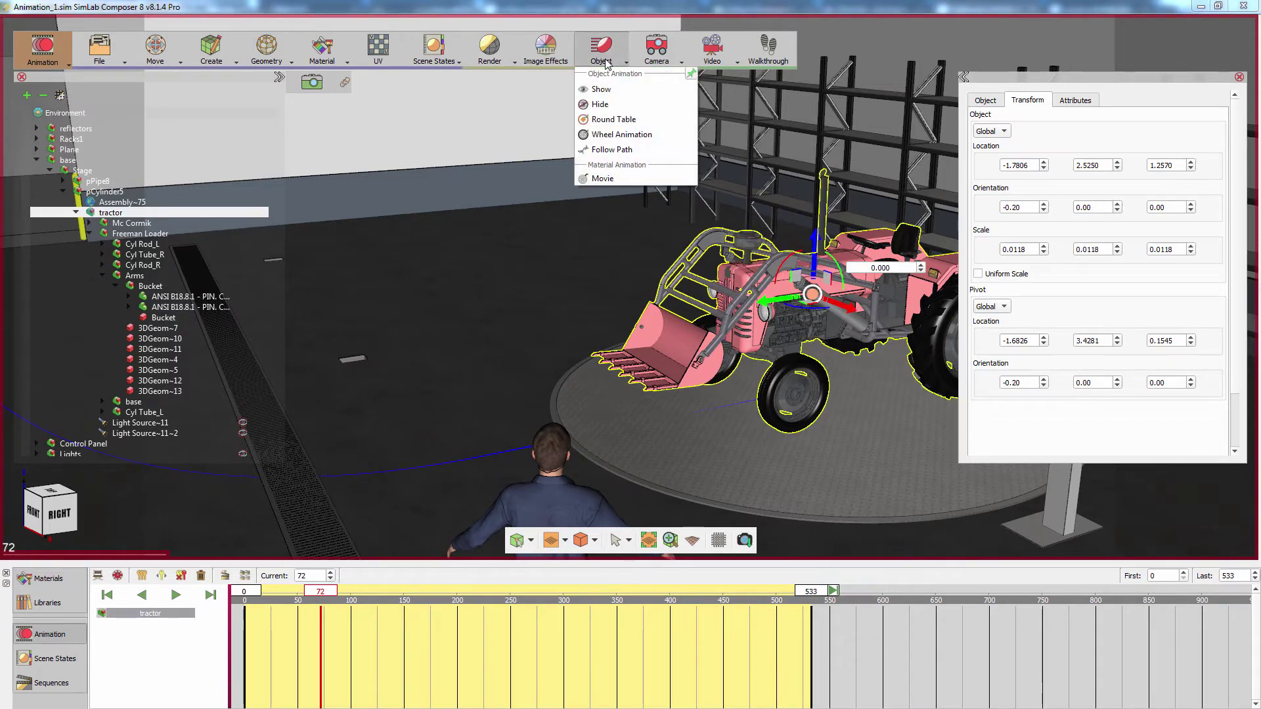
click(613, 150)
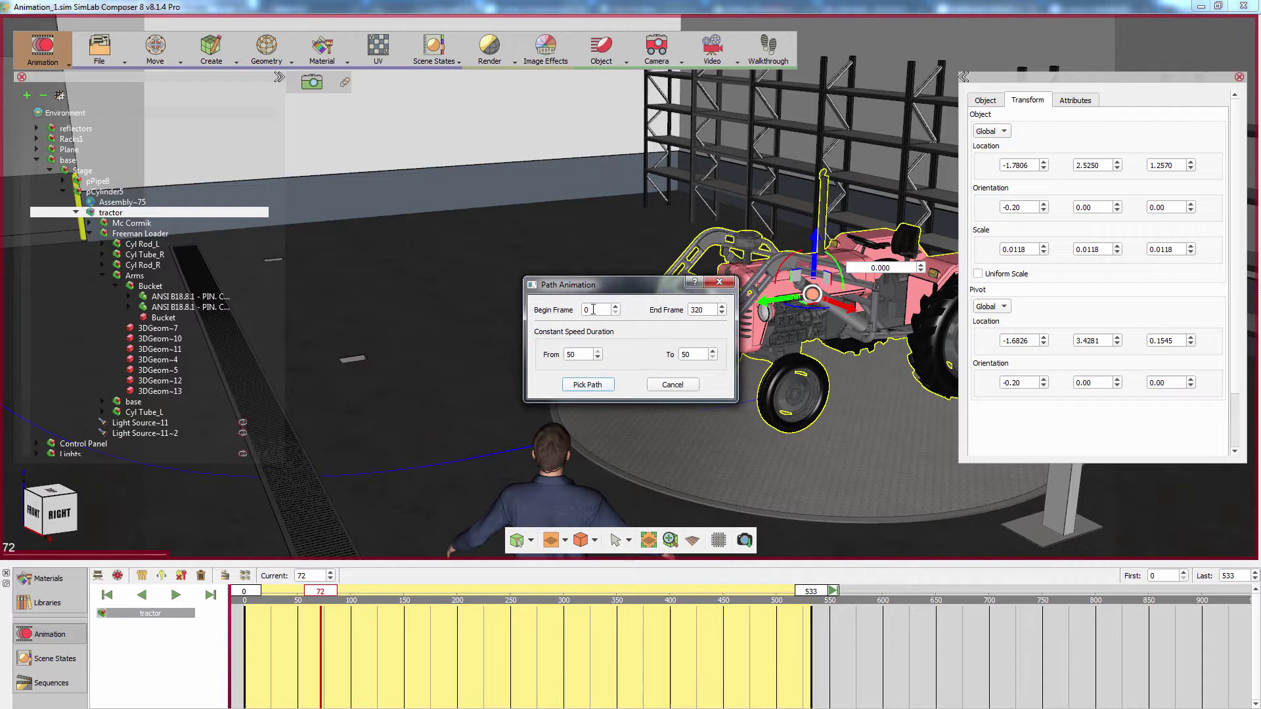
drag(710, 311, 683, 311)
text(3)
Step: Assign PATH~6 as the tractor's path, check its heading, and confirm
click(585, 386)
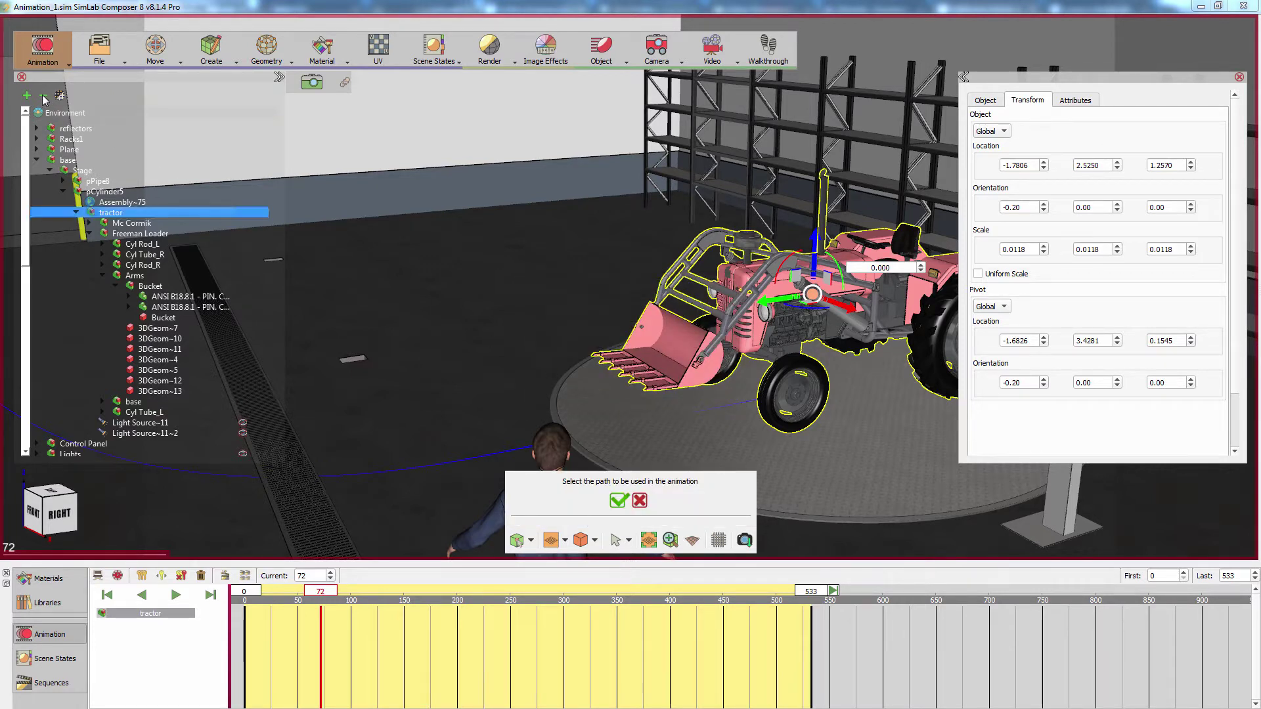
click(36, 160)
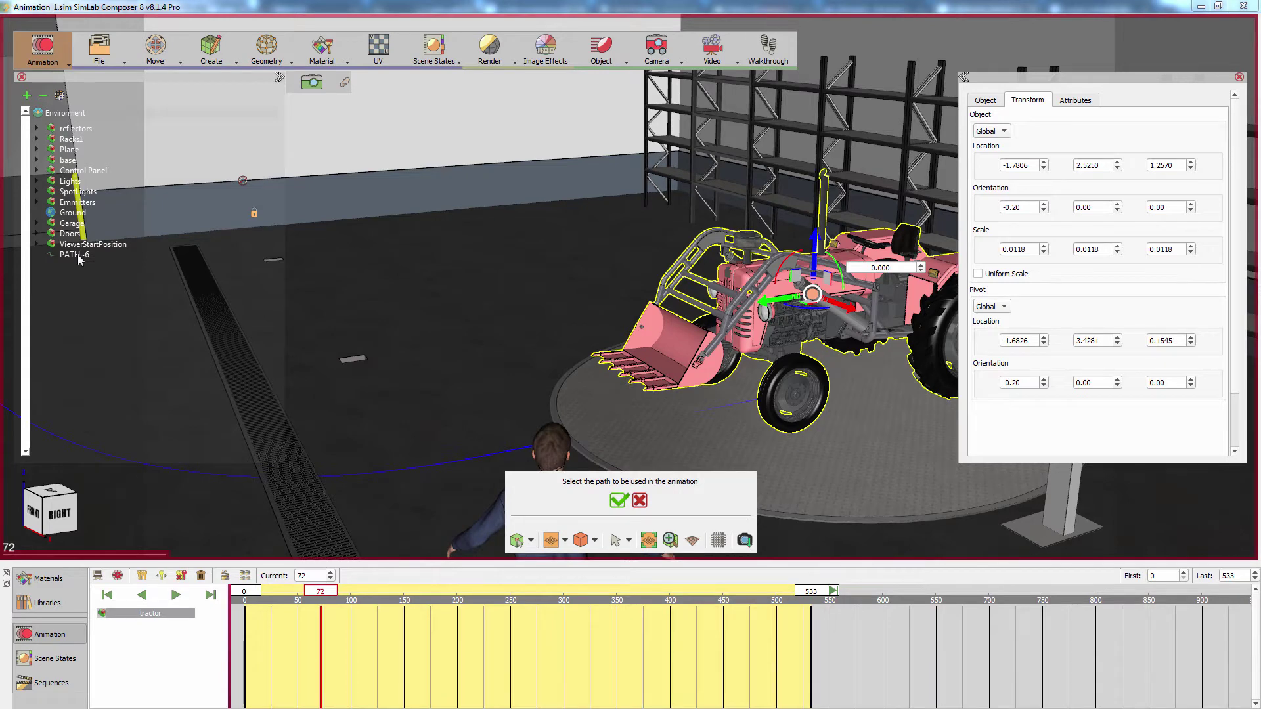
click(74, 255)
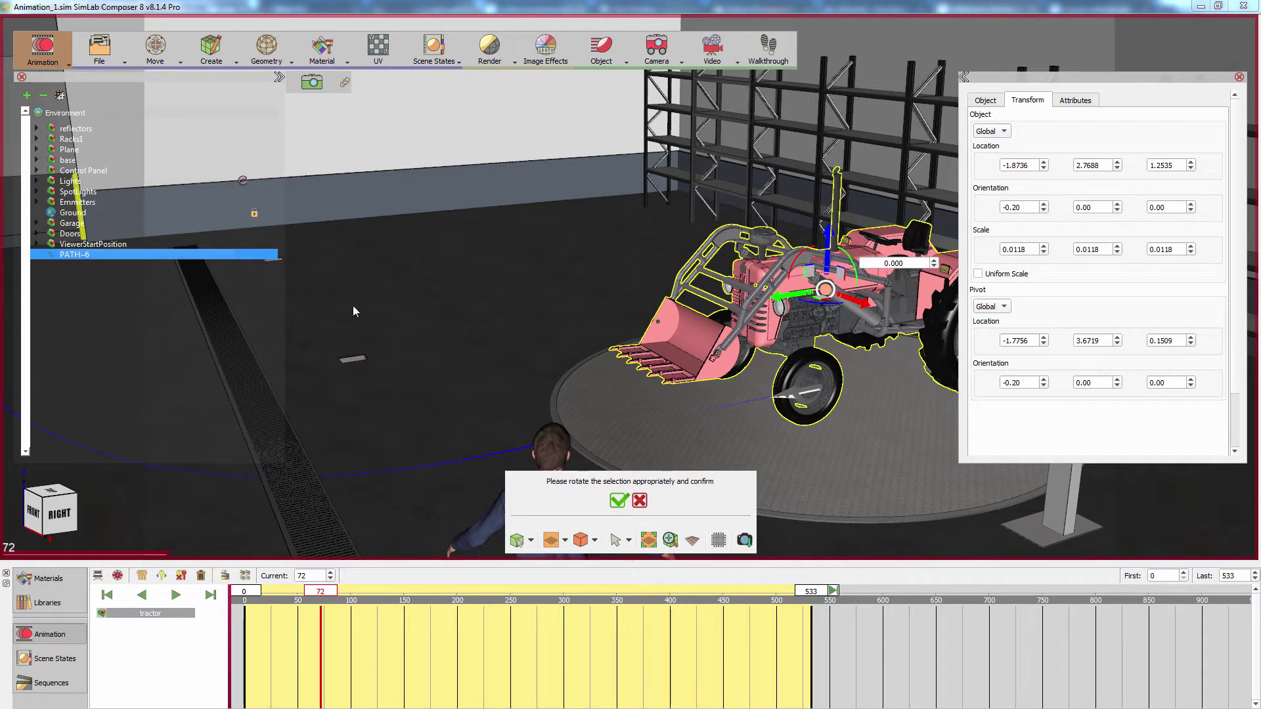
drag(597, 322, 519, 308)
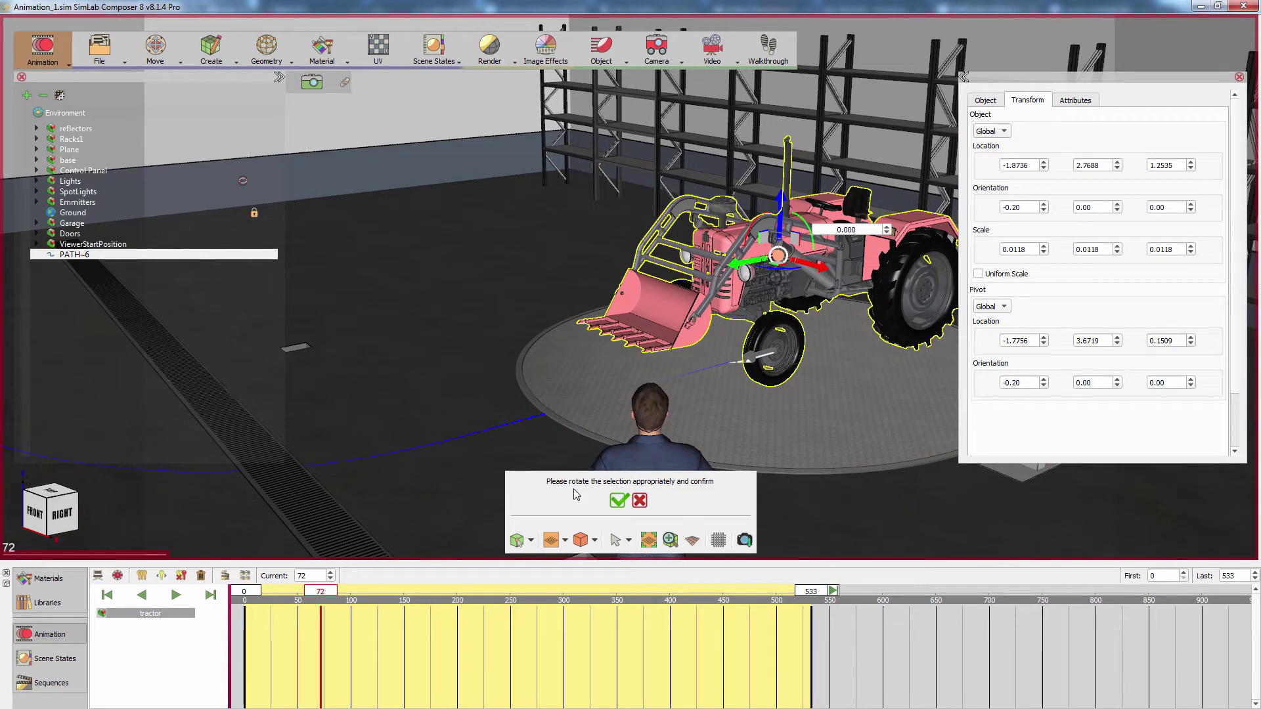
drag(794, 383, 759, 380)
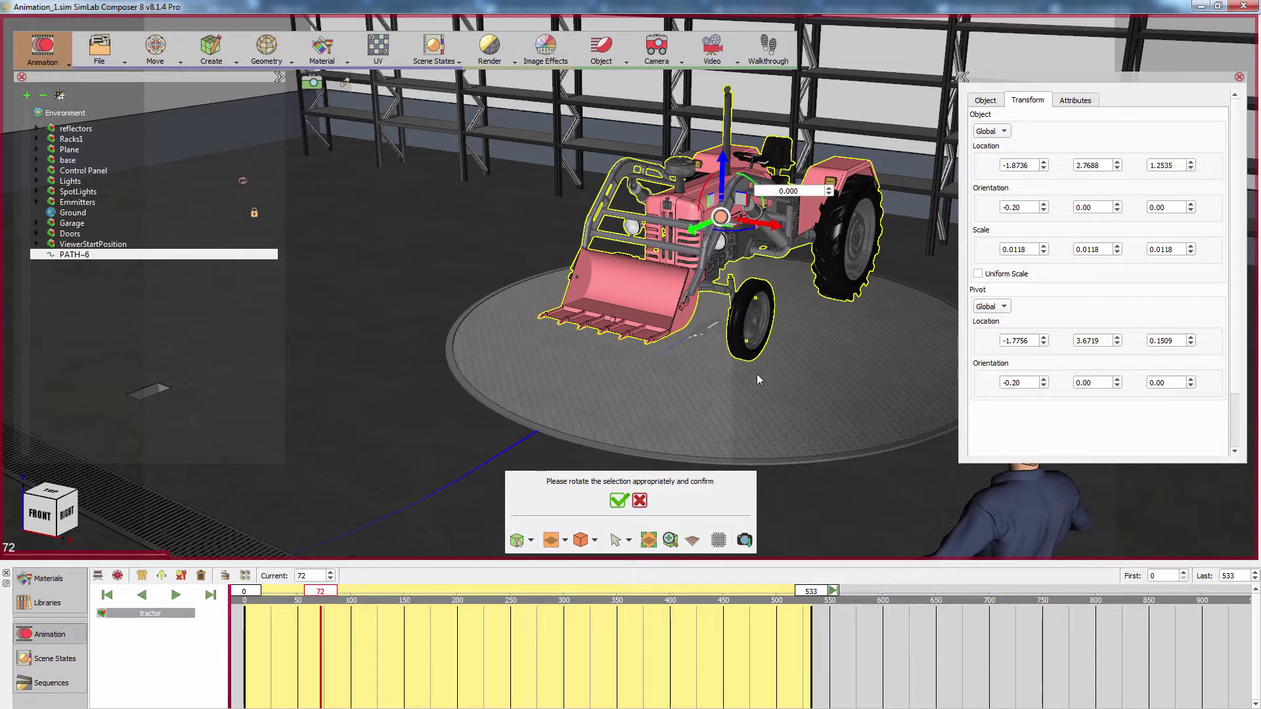
click(619, 501)
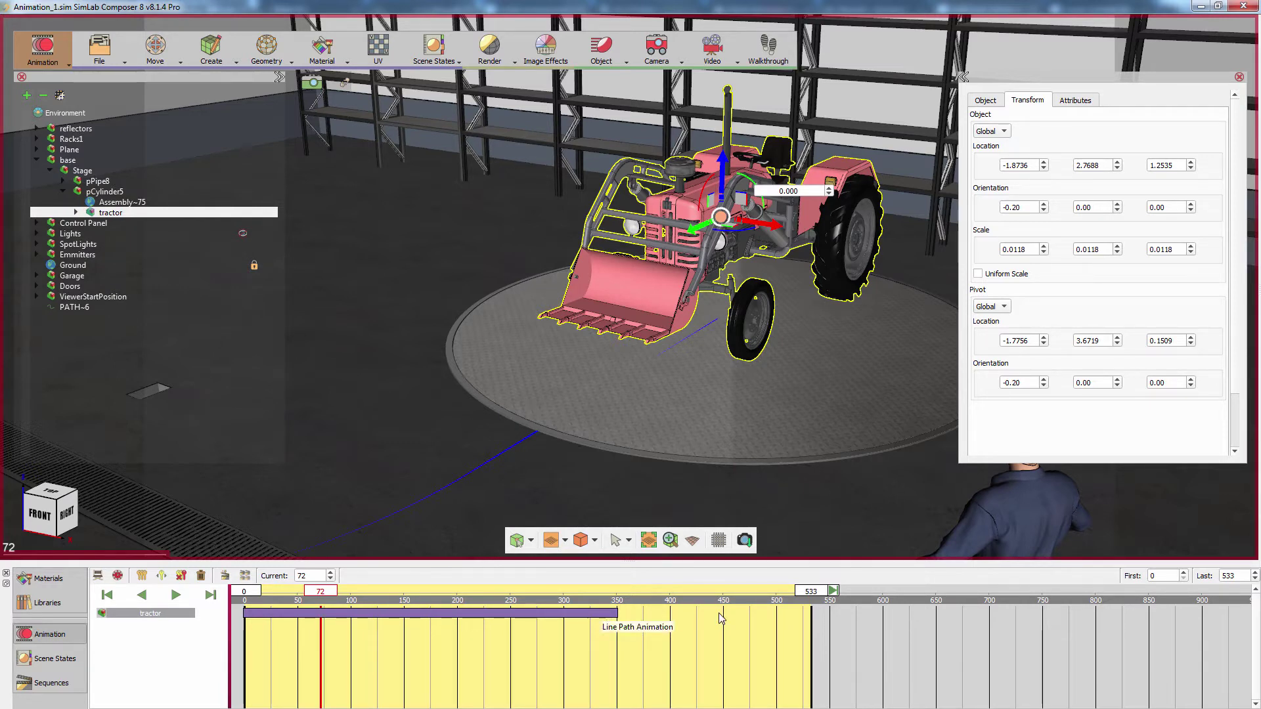
Step: Trim the frame range to end at 351, then play the tractor's drive from frame 0
drag(802, 598, 620, 597)
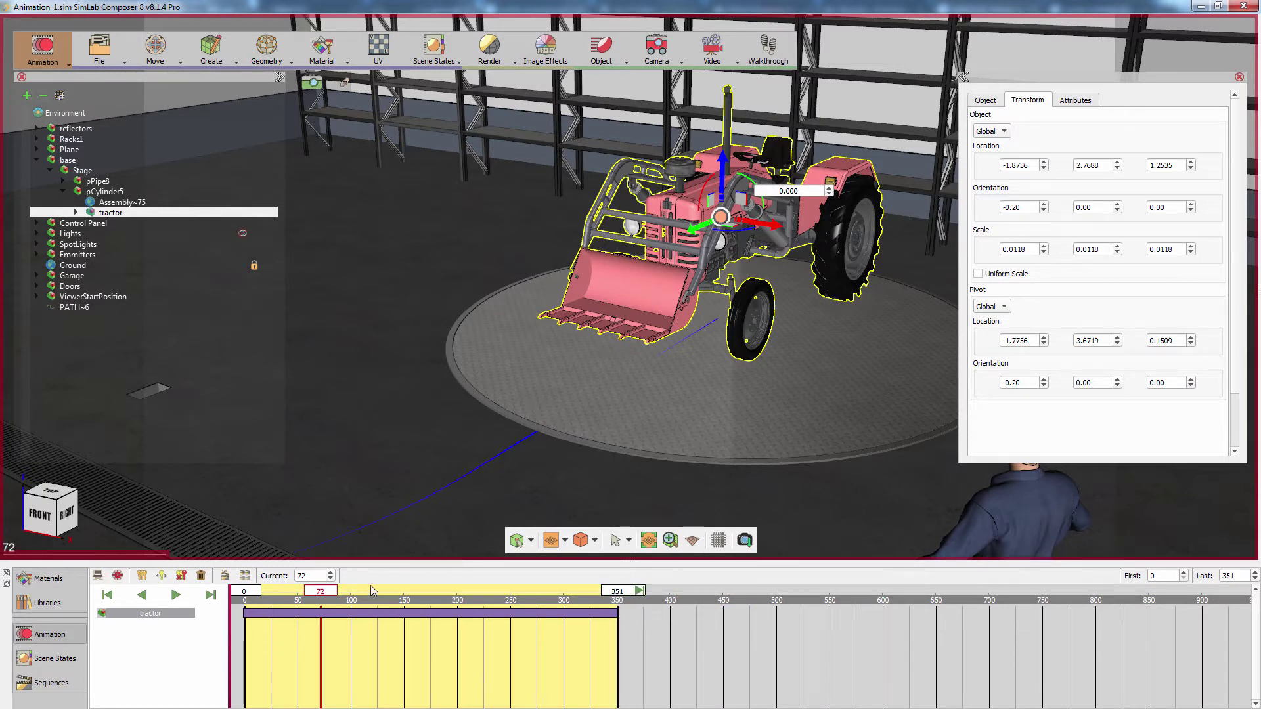
click(107, 596)
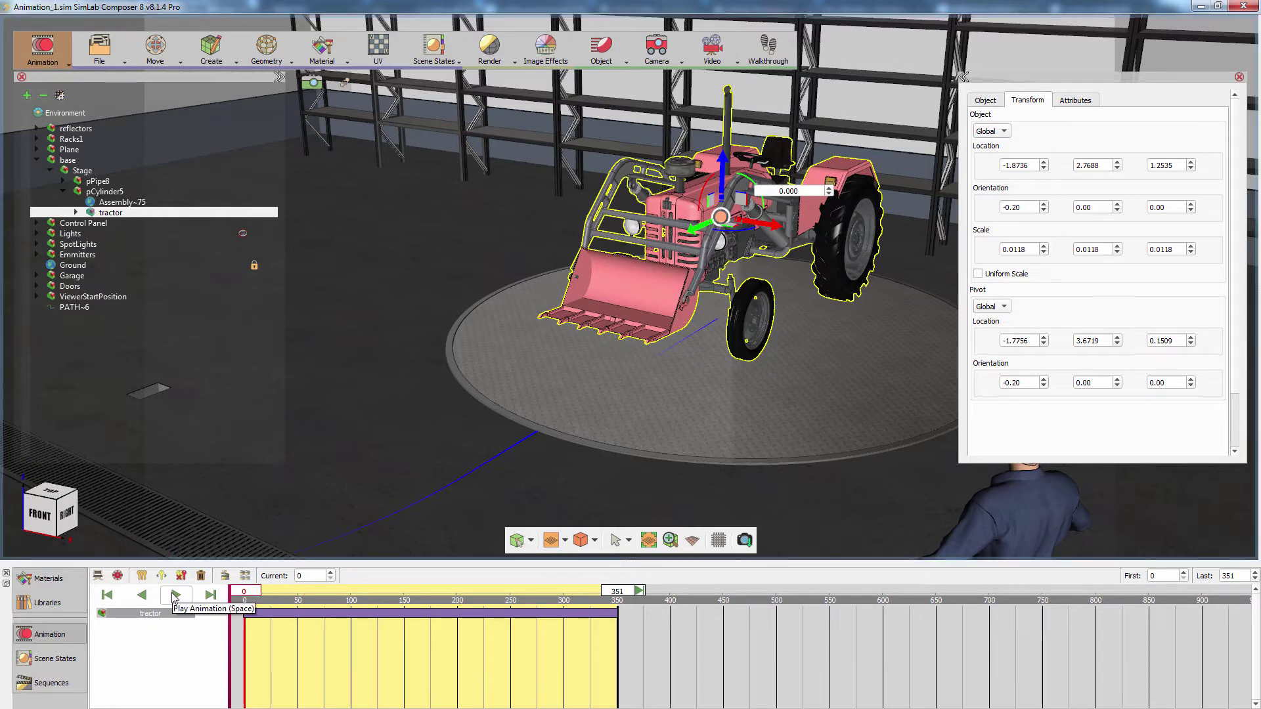
click(175, 595)
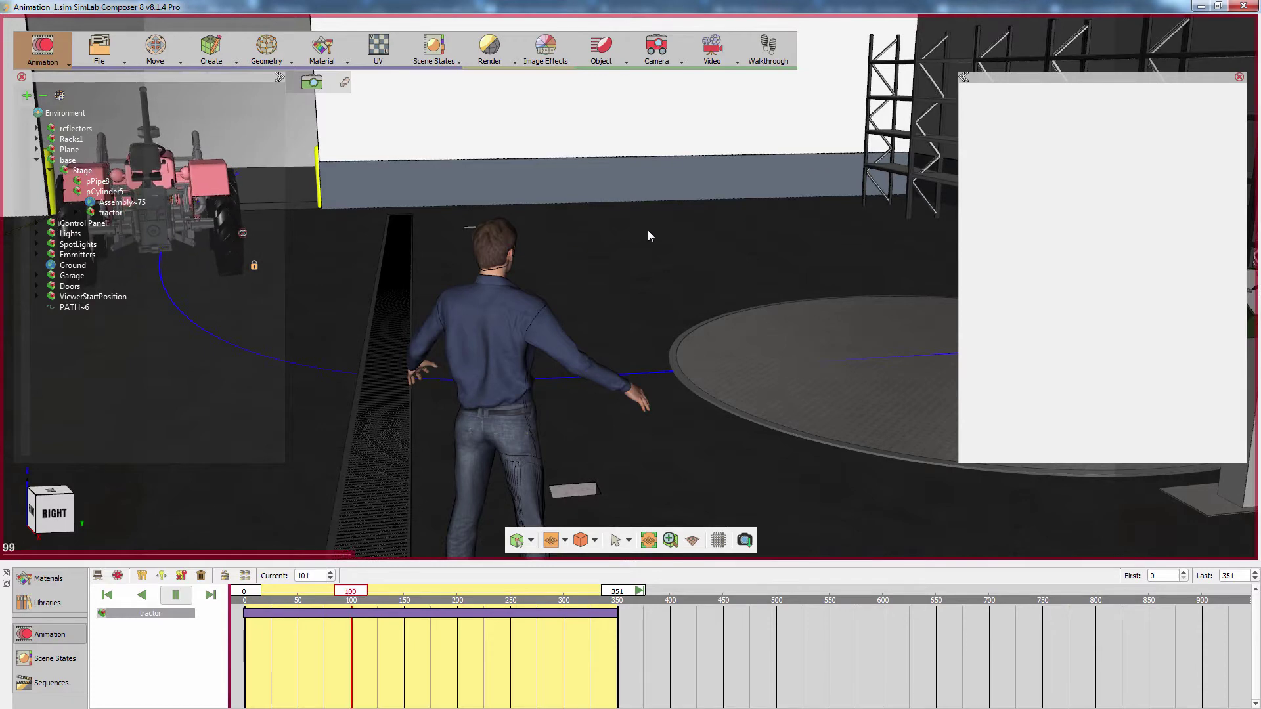
drag(648, 230, 909, 256)
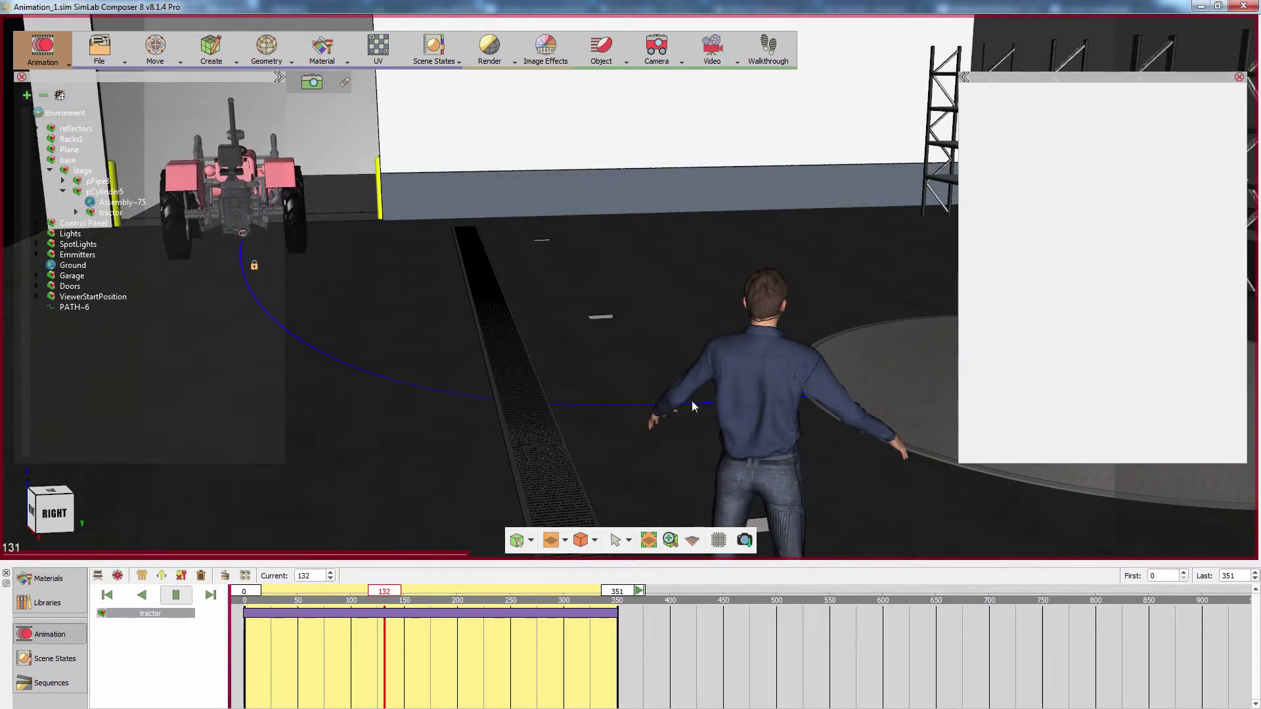
click(170, 598)
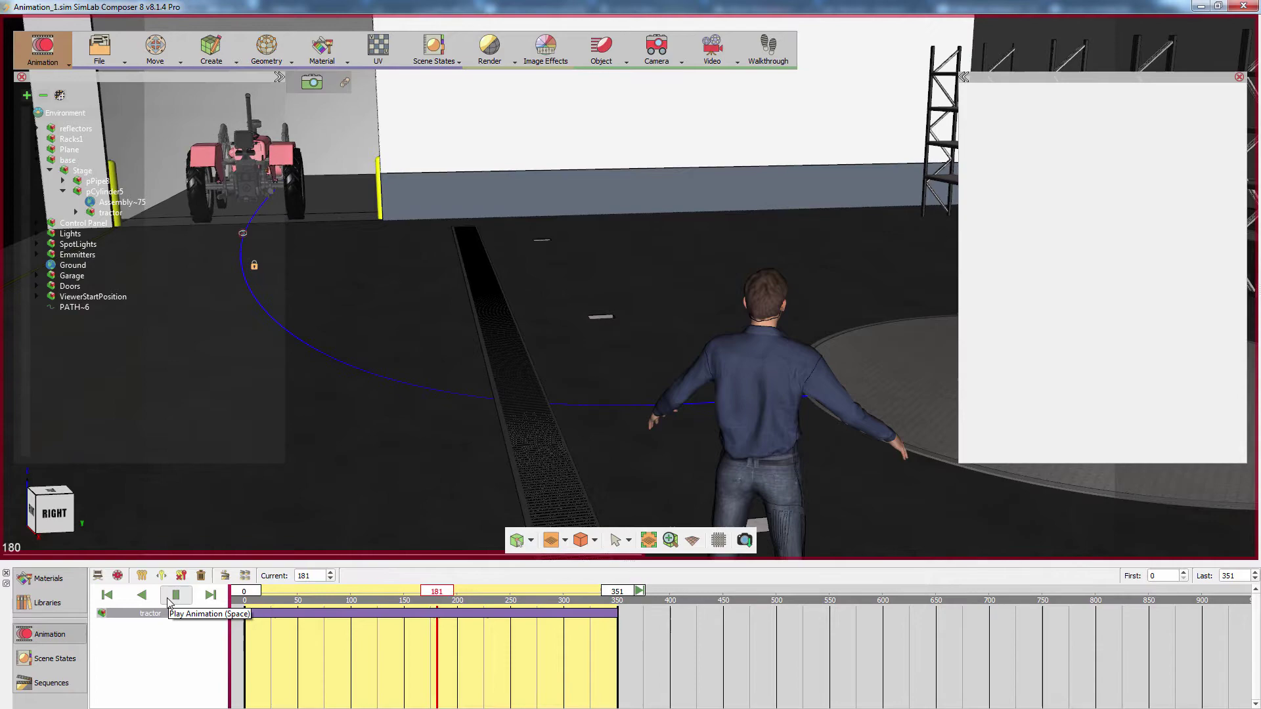
Step: Add a Wheel Animation to the front wheel group: frames 0–350, 10 revolutions, CCW
click(108, 595)
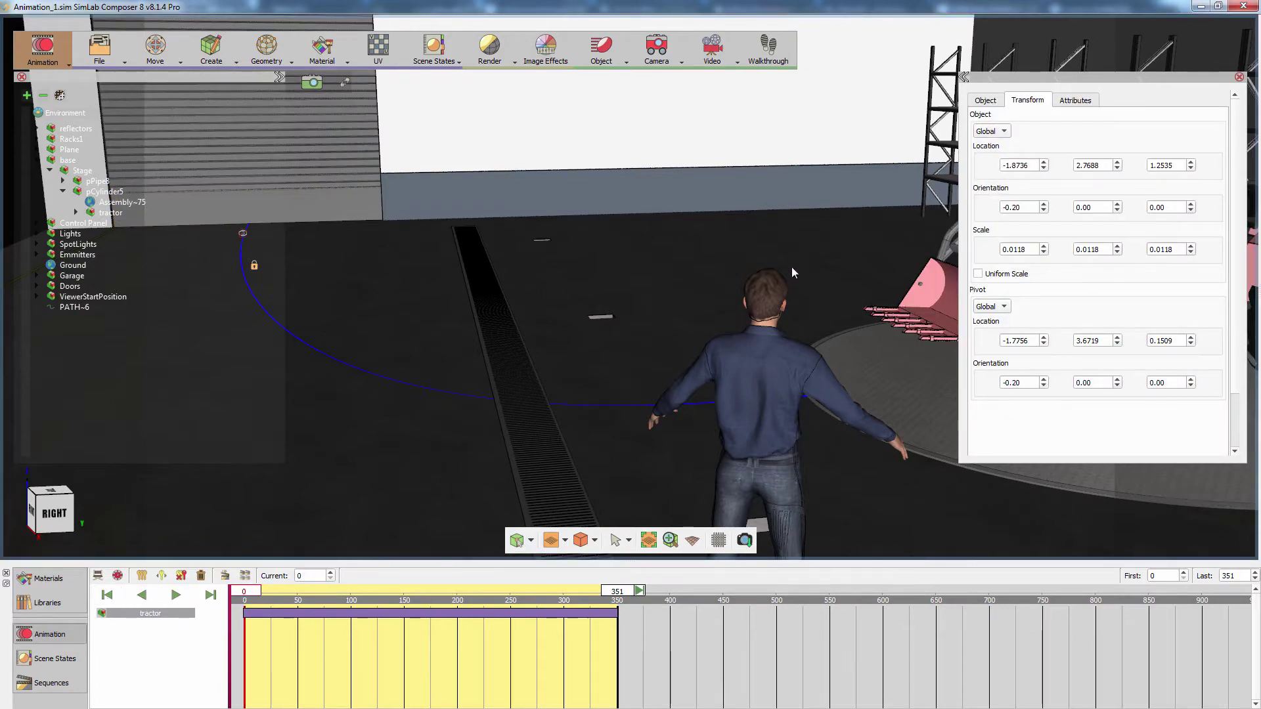
scroll(791, 266, up, 5)
scroll(737, 262, up, 8)
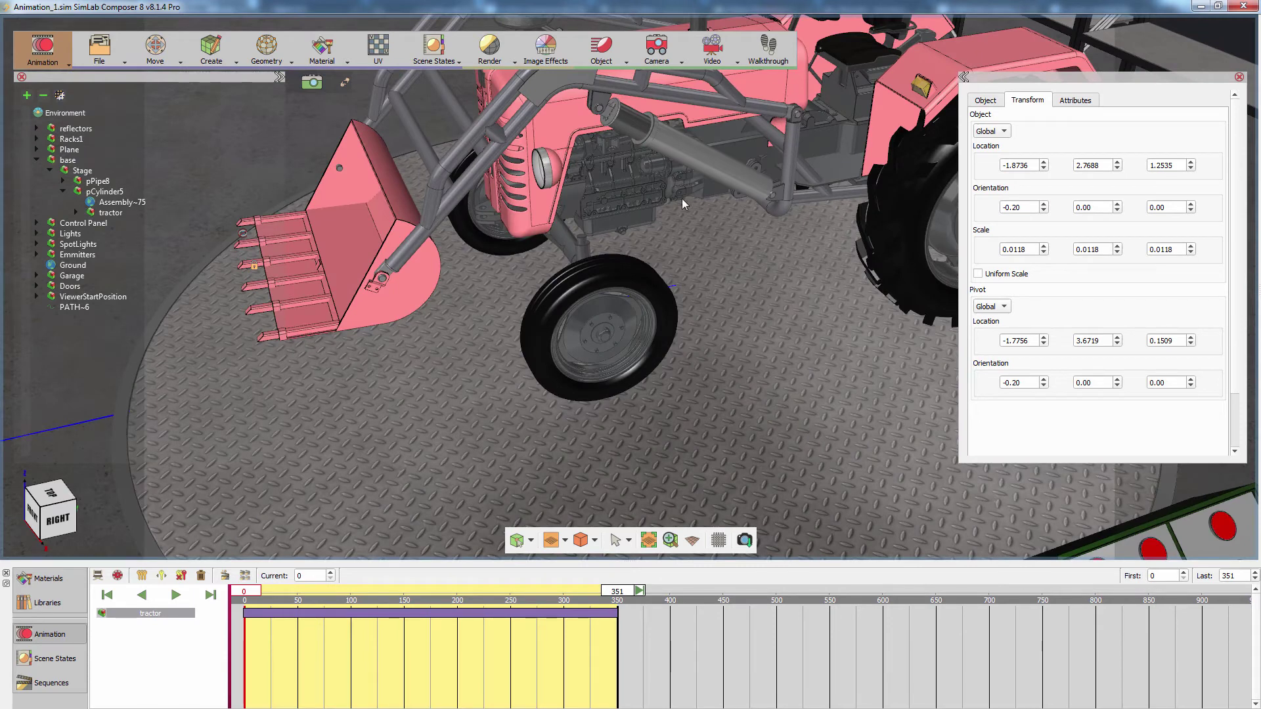
click(641, 278)
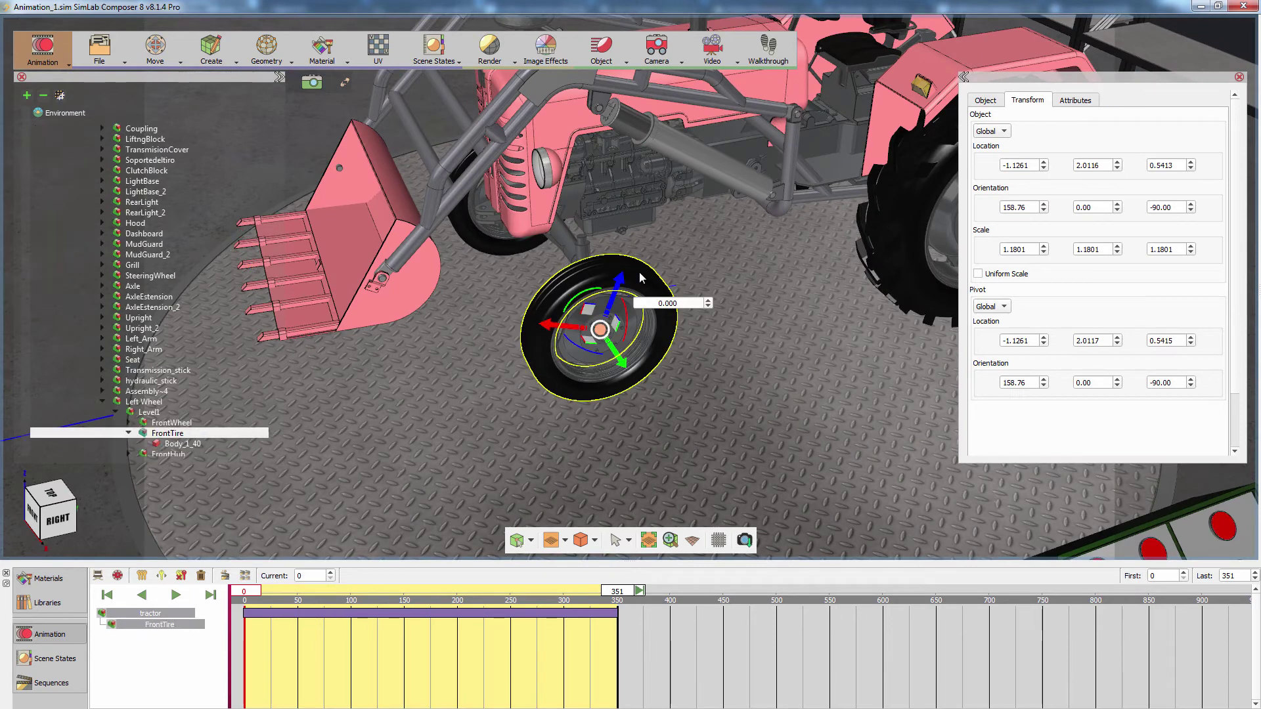
click(641, 277)
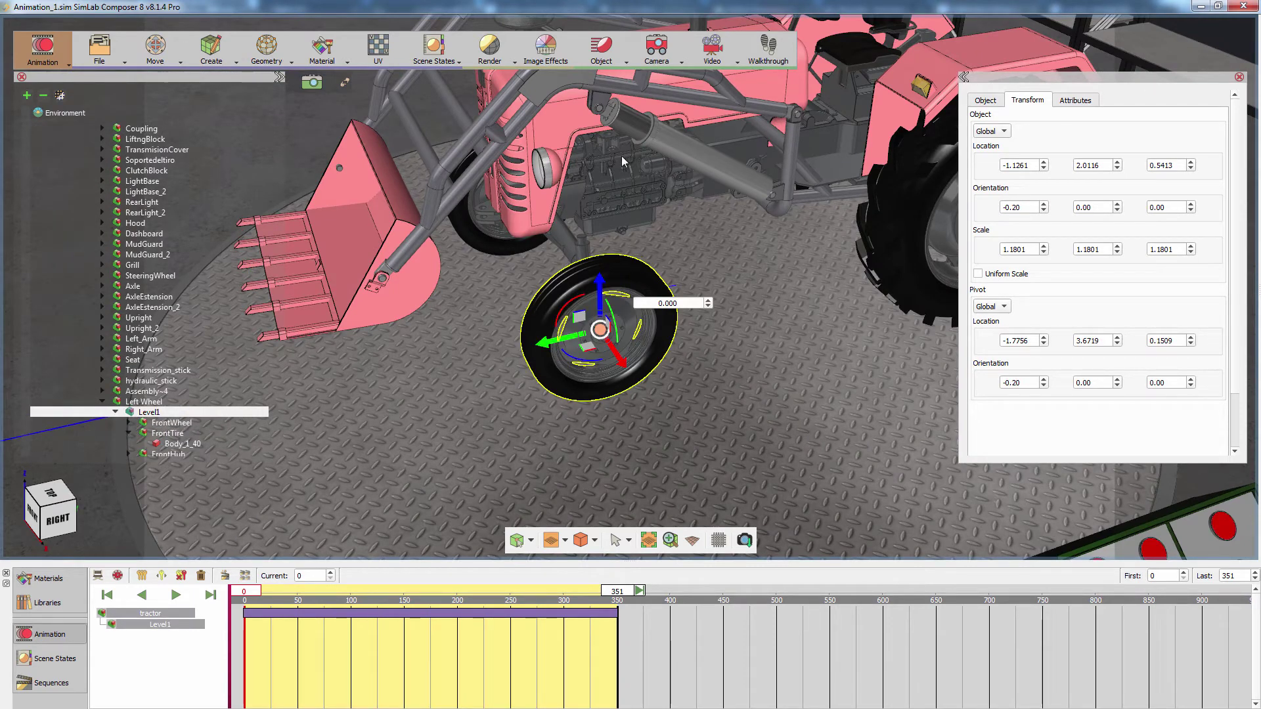
click(605, 65)
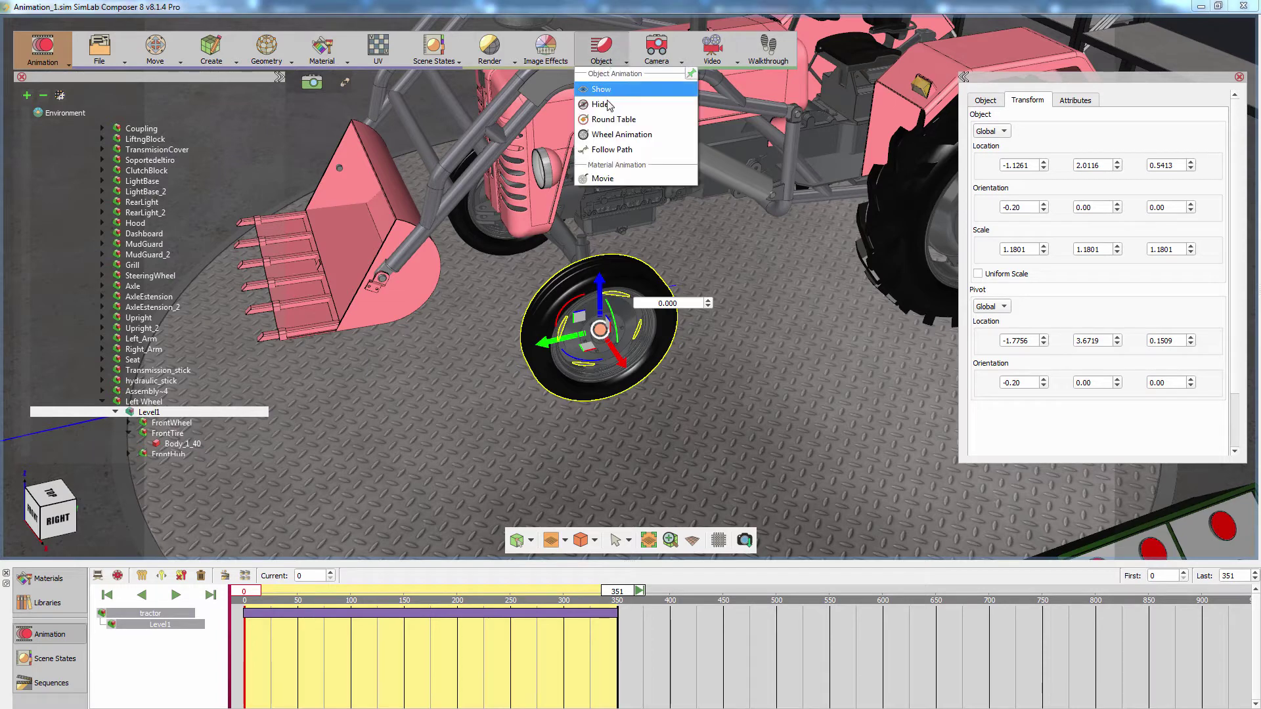
click(611, 135)
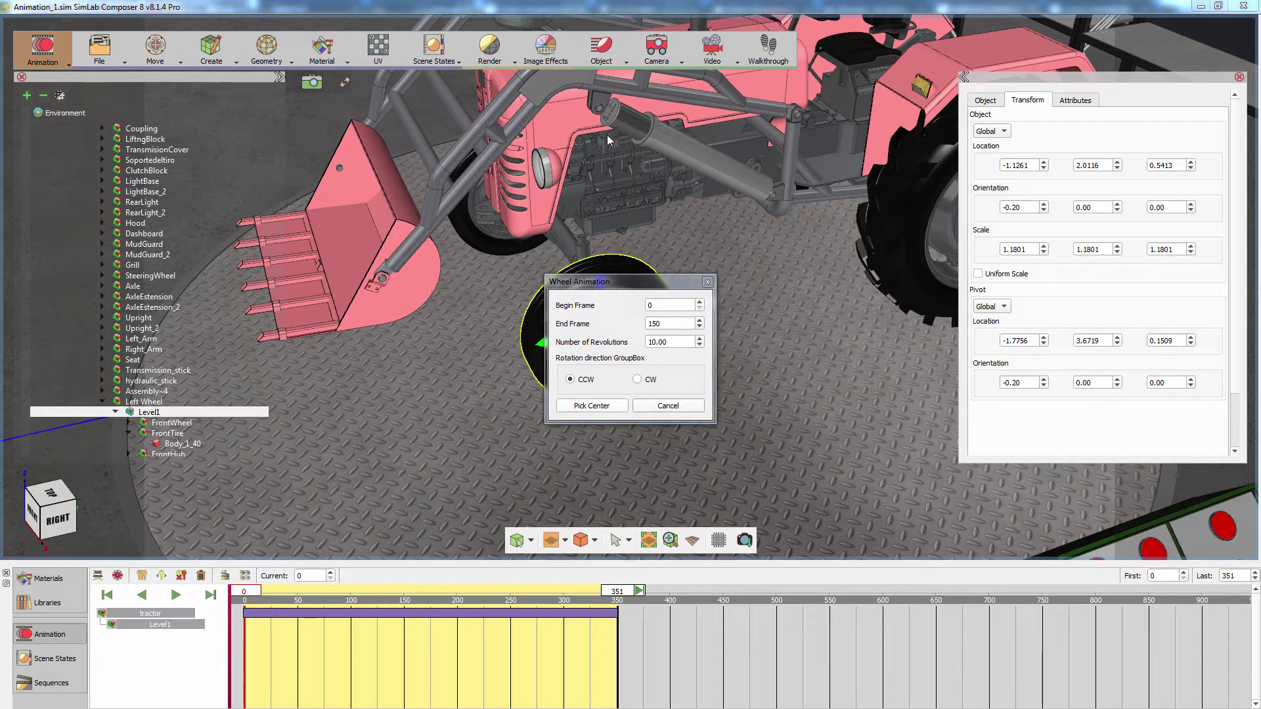
click(666, 325)
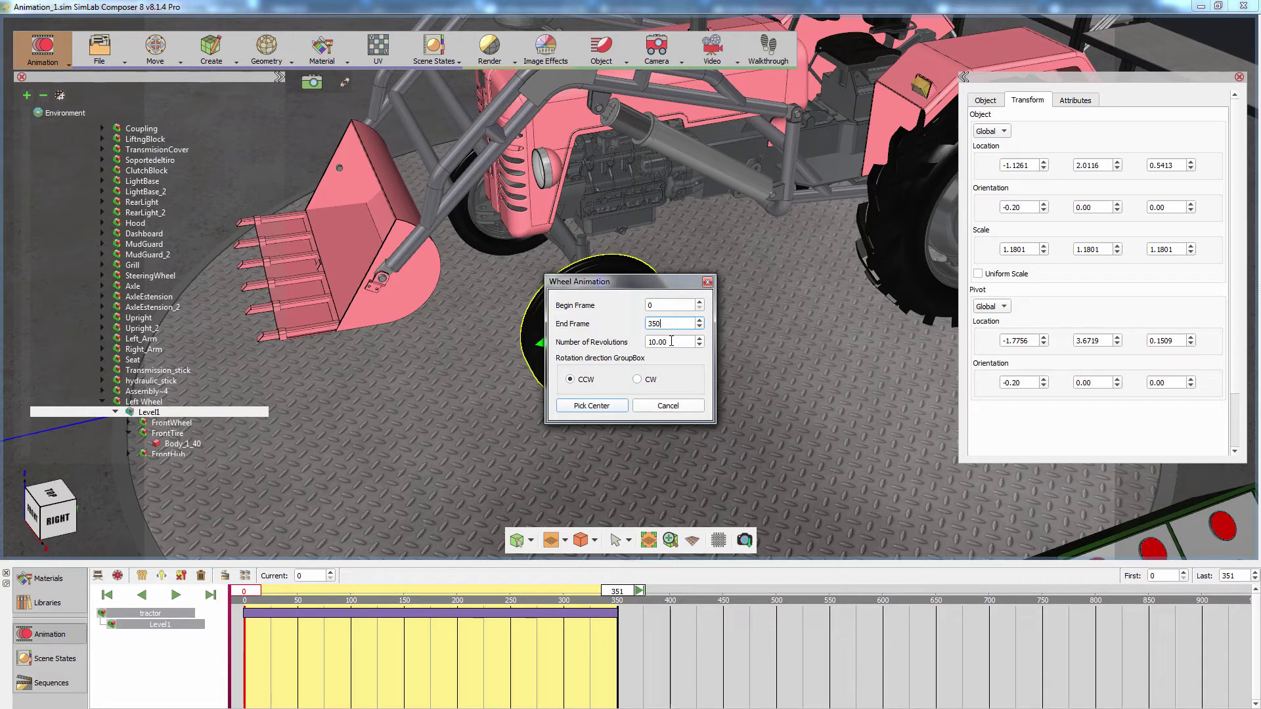
Step: Use Pick Center Of Curvature on the wheel rim as the spin centre and confirm
click(592, 406)
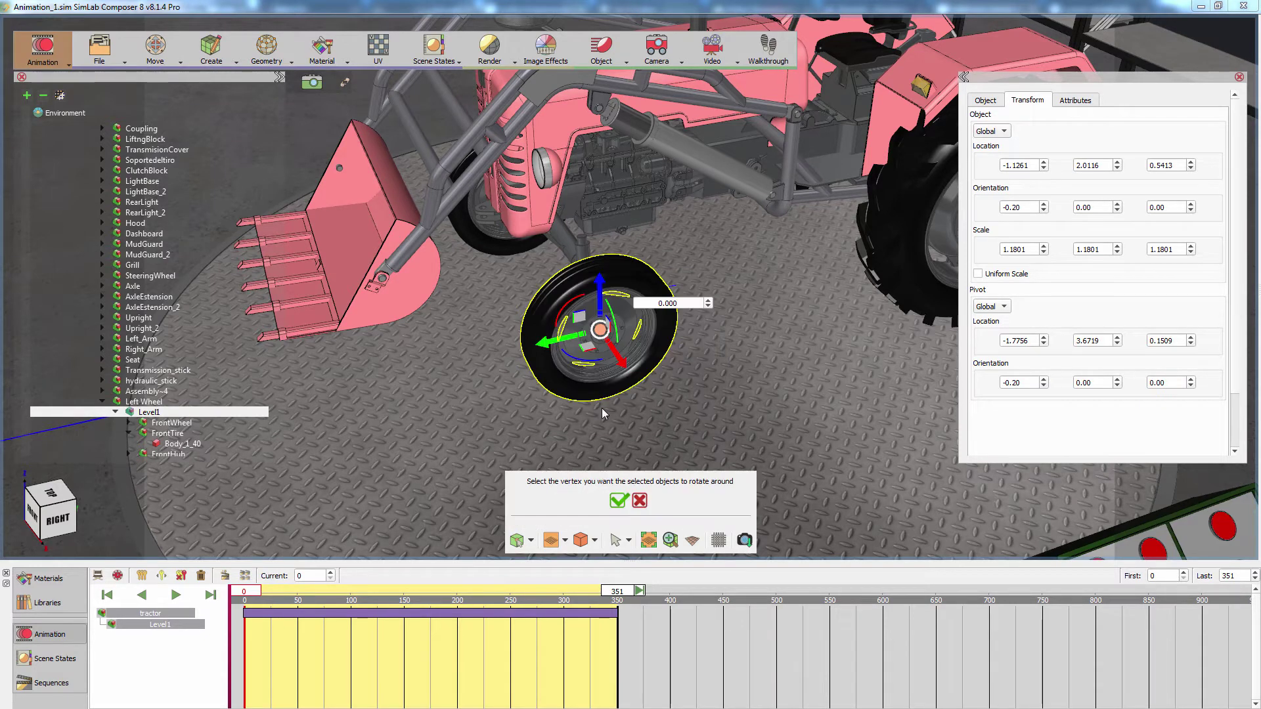
scroll(678, 373, up, 5)
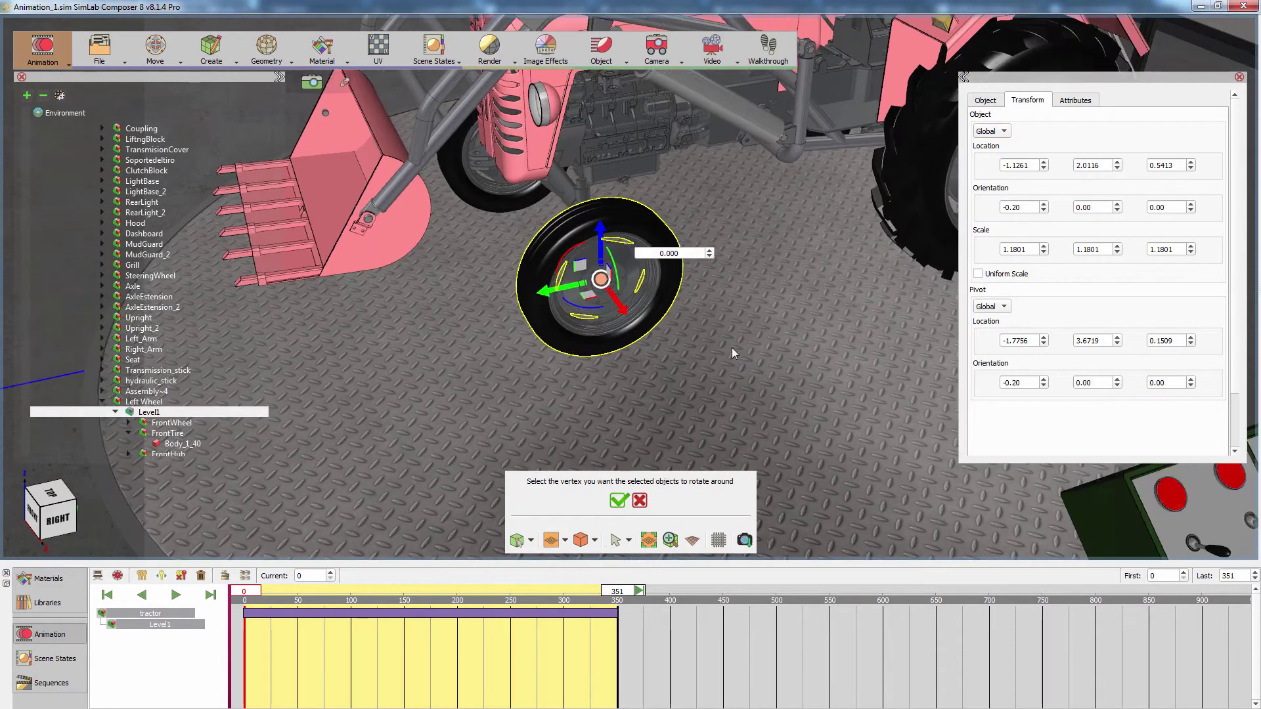
scroll(738, 422, up, 5)
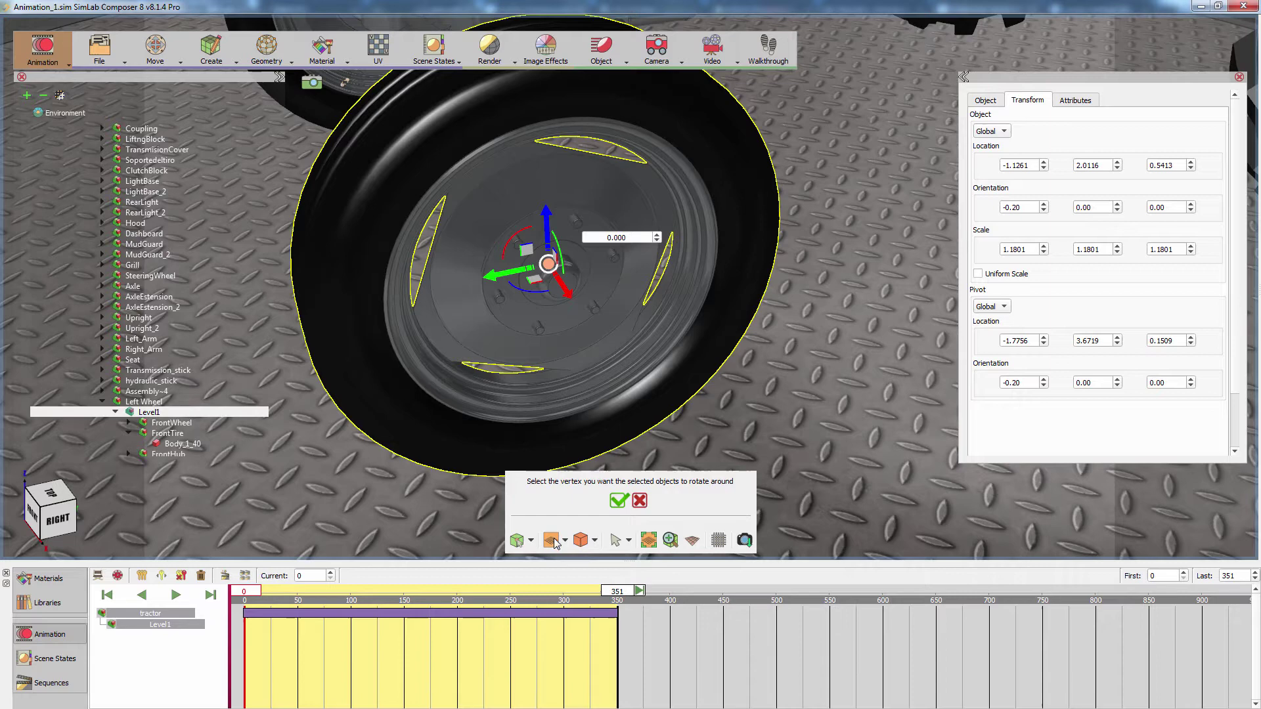
click(532, 540)
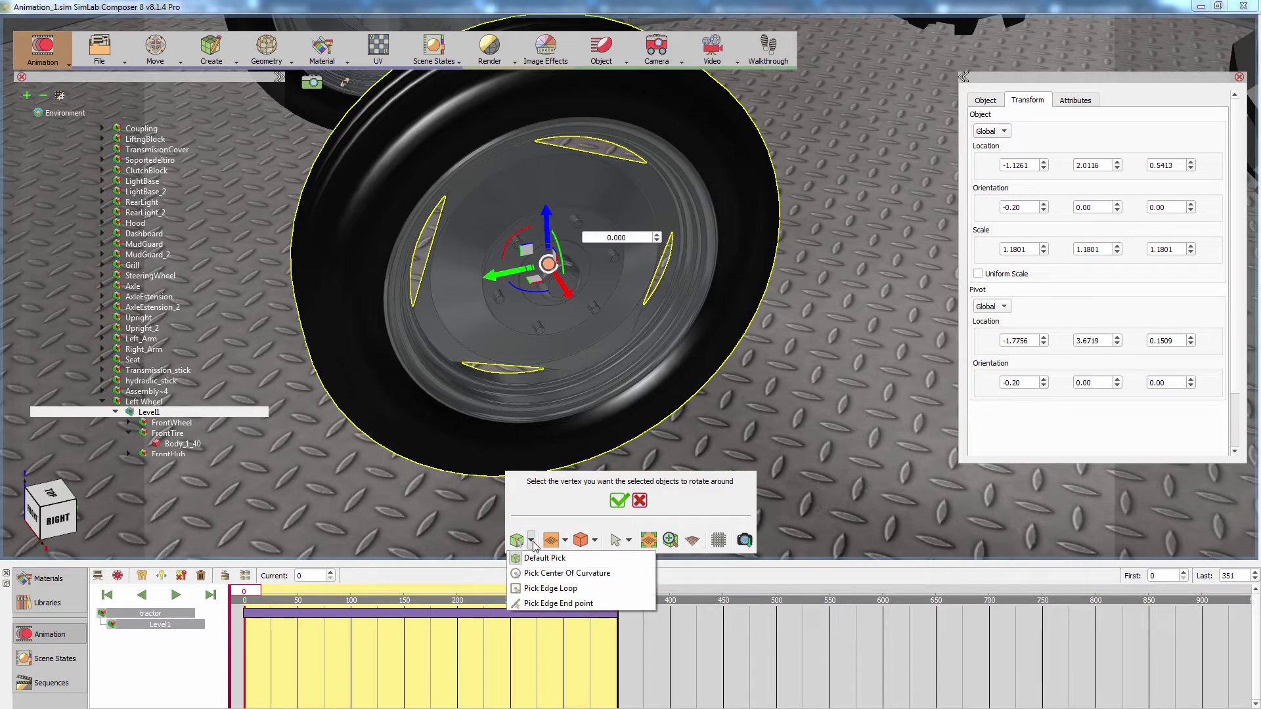
click(539, 574)
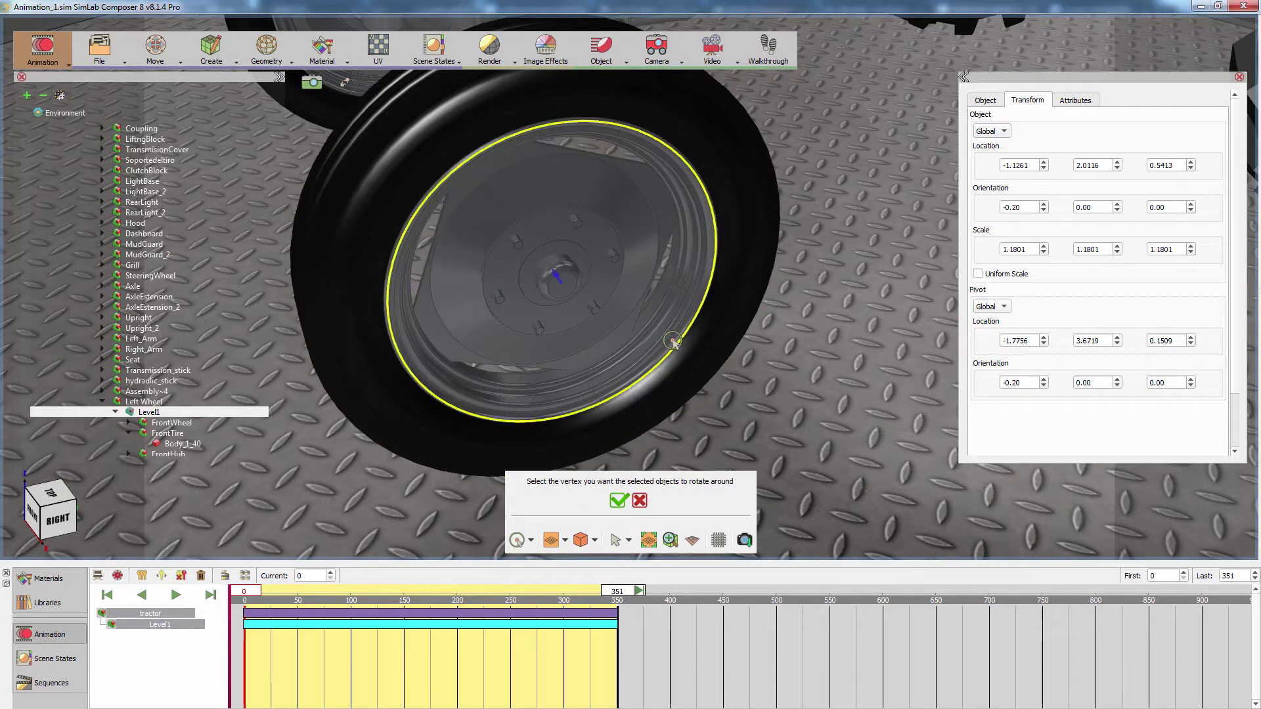
middle_drag(555, 276, 692, 327)
scroll(691, 326, down, 3)
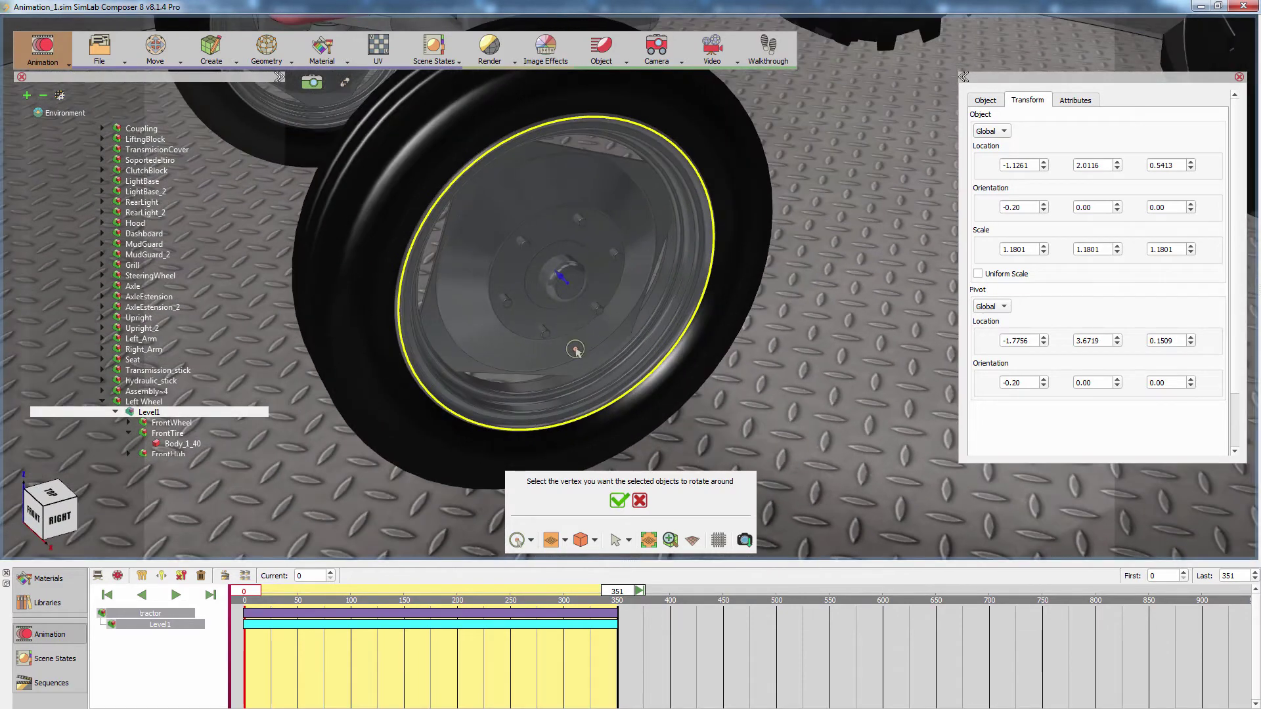
middle_drag(572, 318, 589, 332)
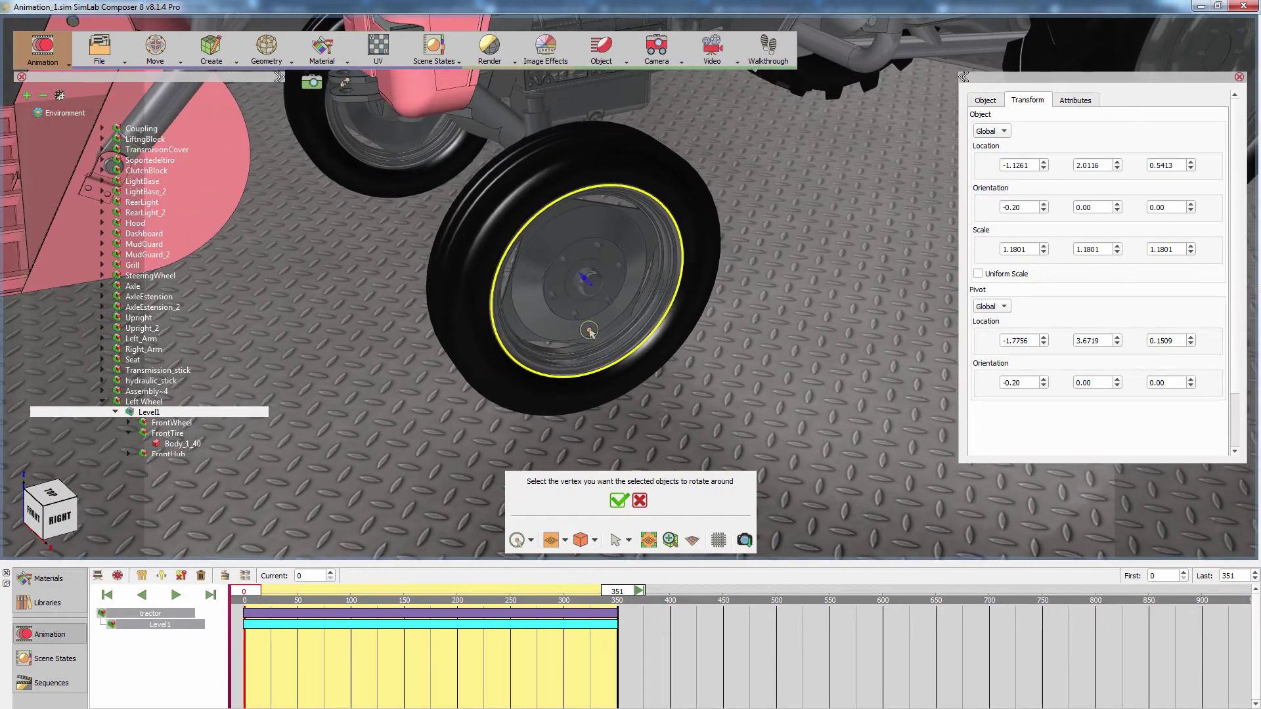
click(618, 499)
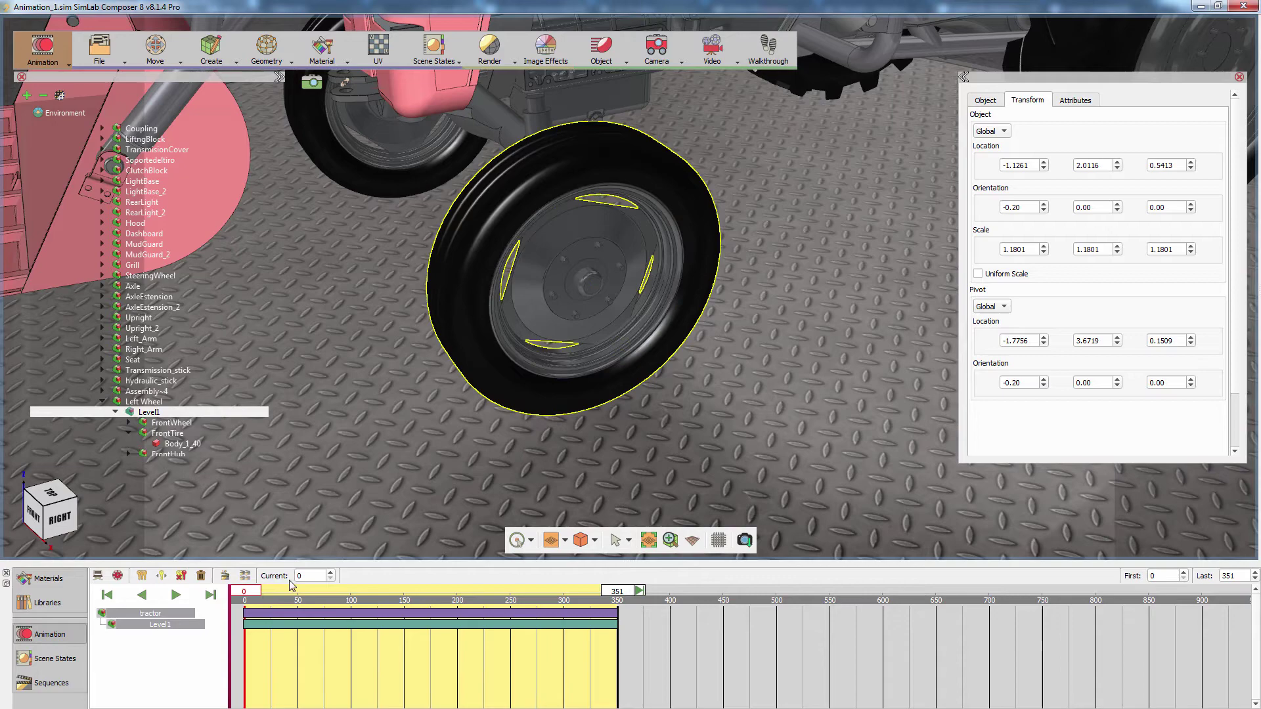
click(182, 596)
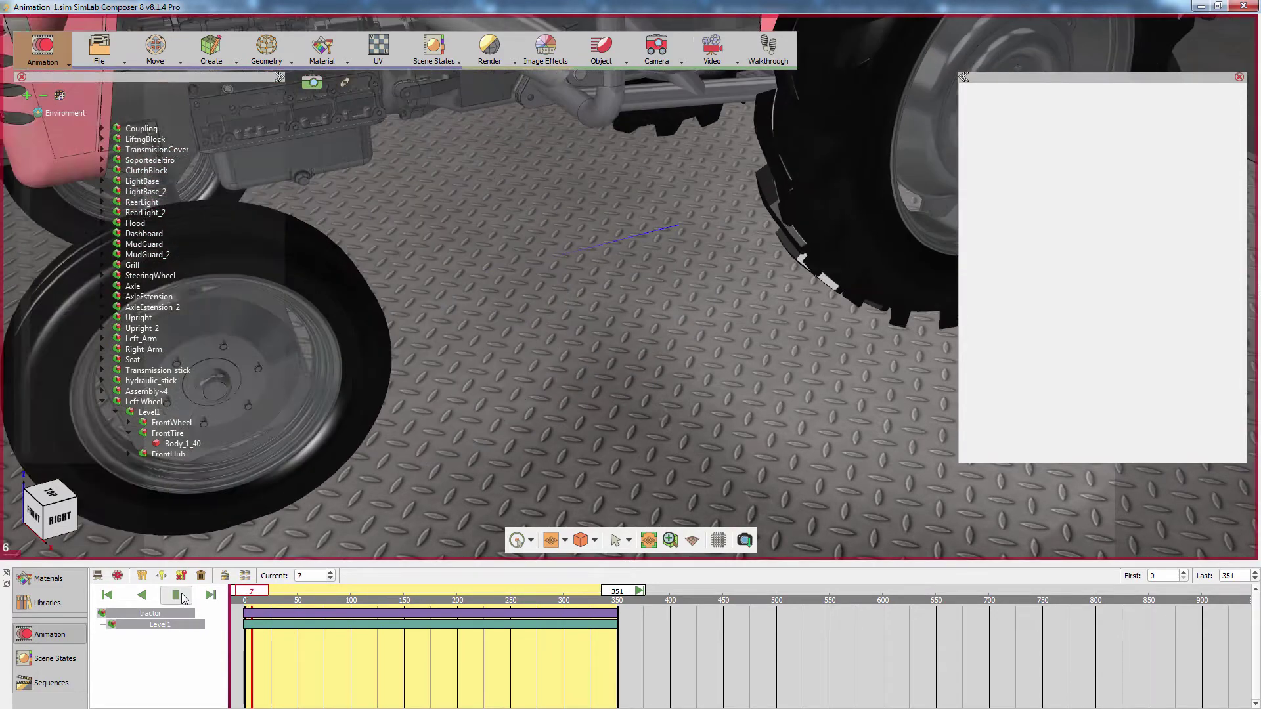
click(176, 595)
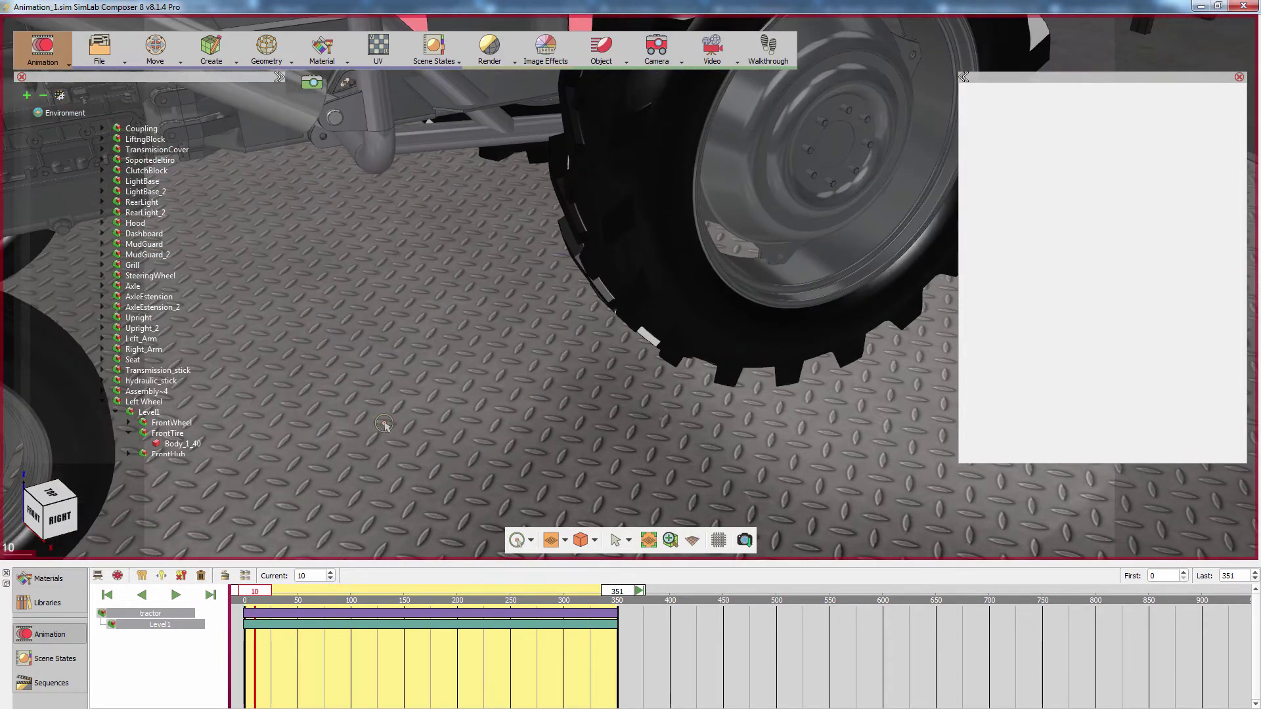
drag(488, 390, 586, 383)
scroll(586, 383, down, 5)
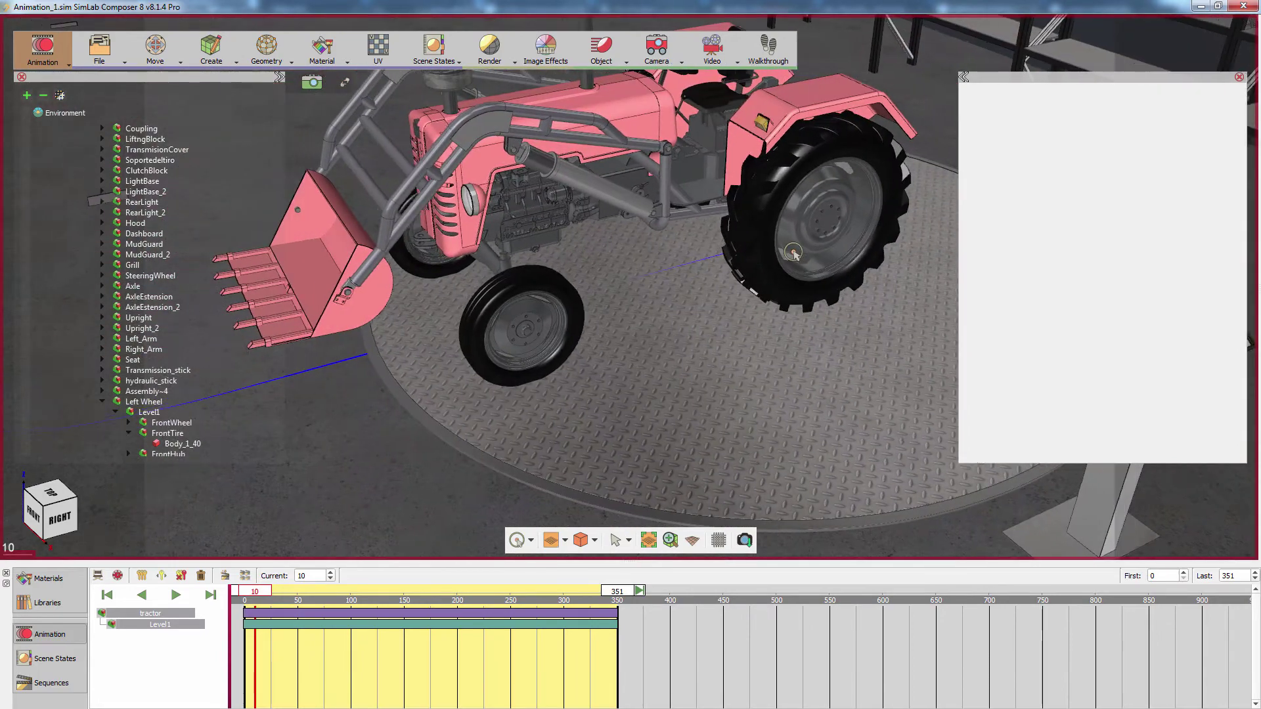
click(176, 595)
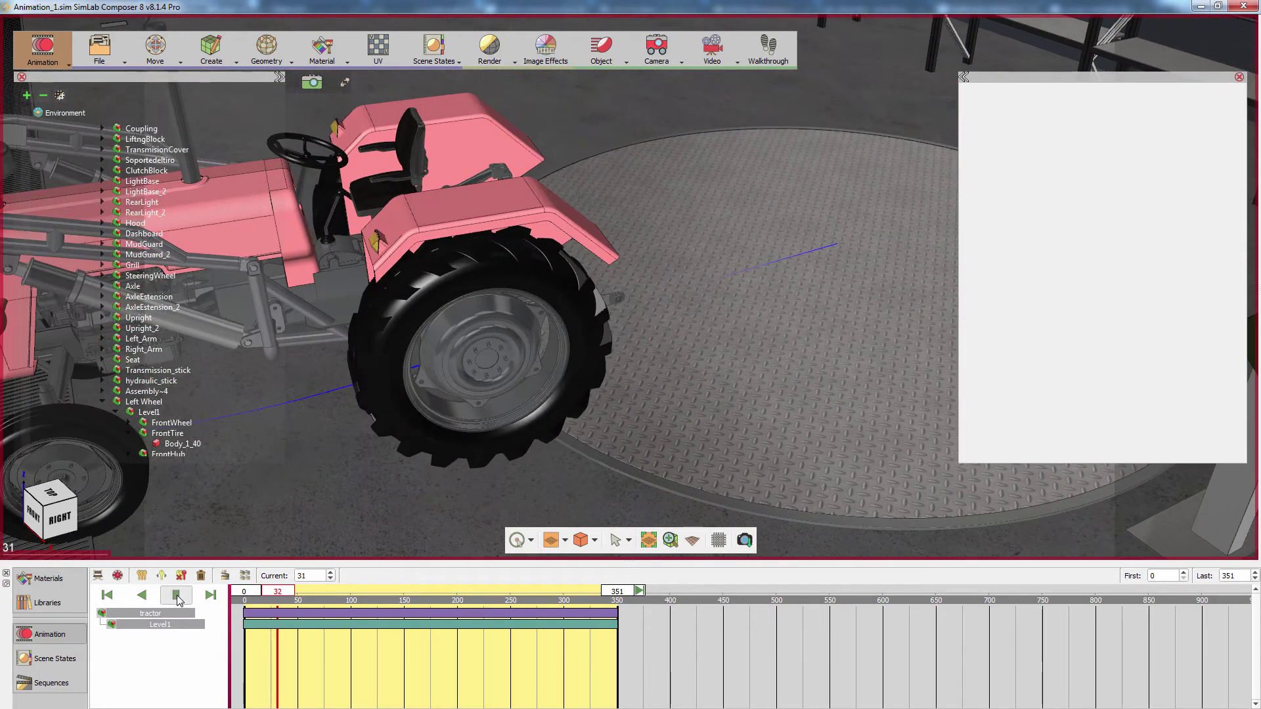
click(176, 595)
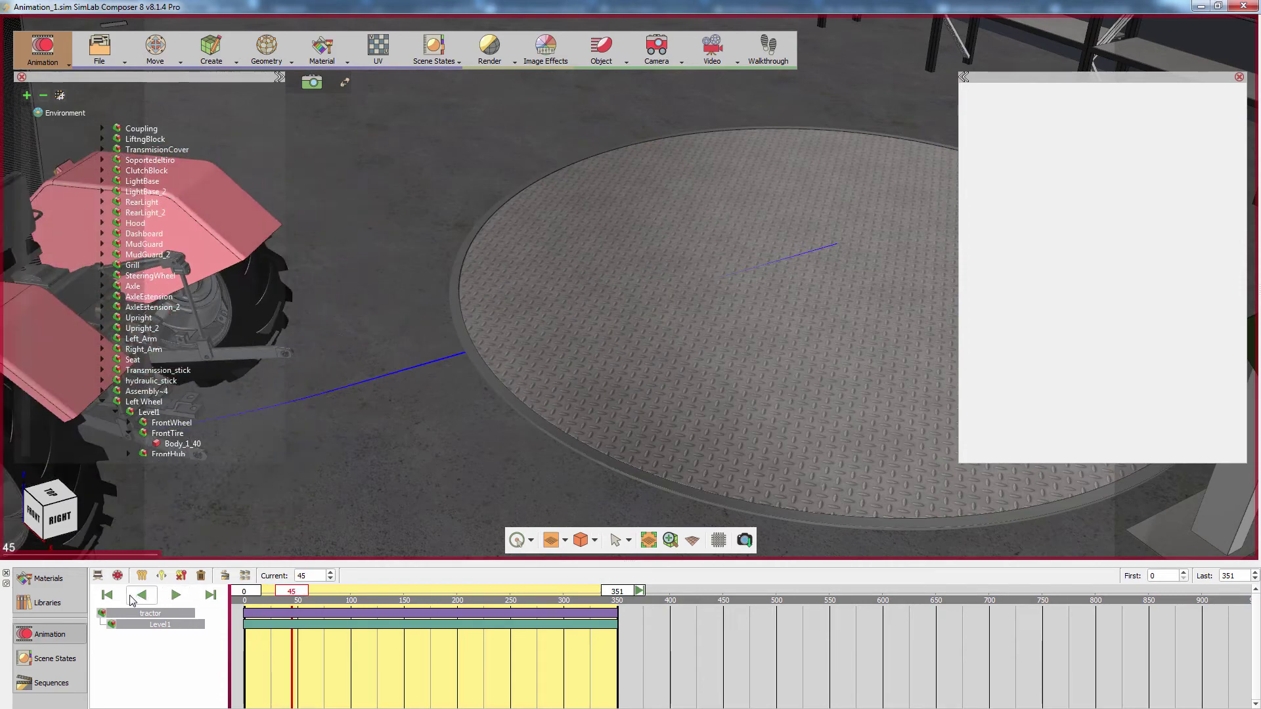
click(107, 595)
scroll(468, 379, up, 6)
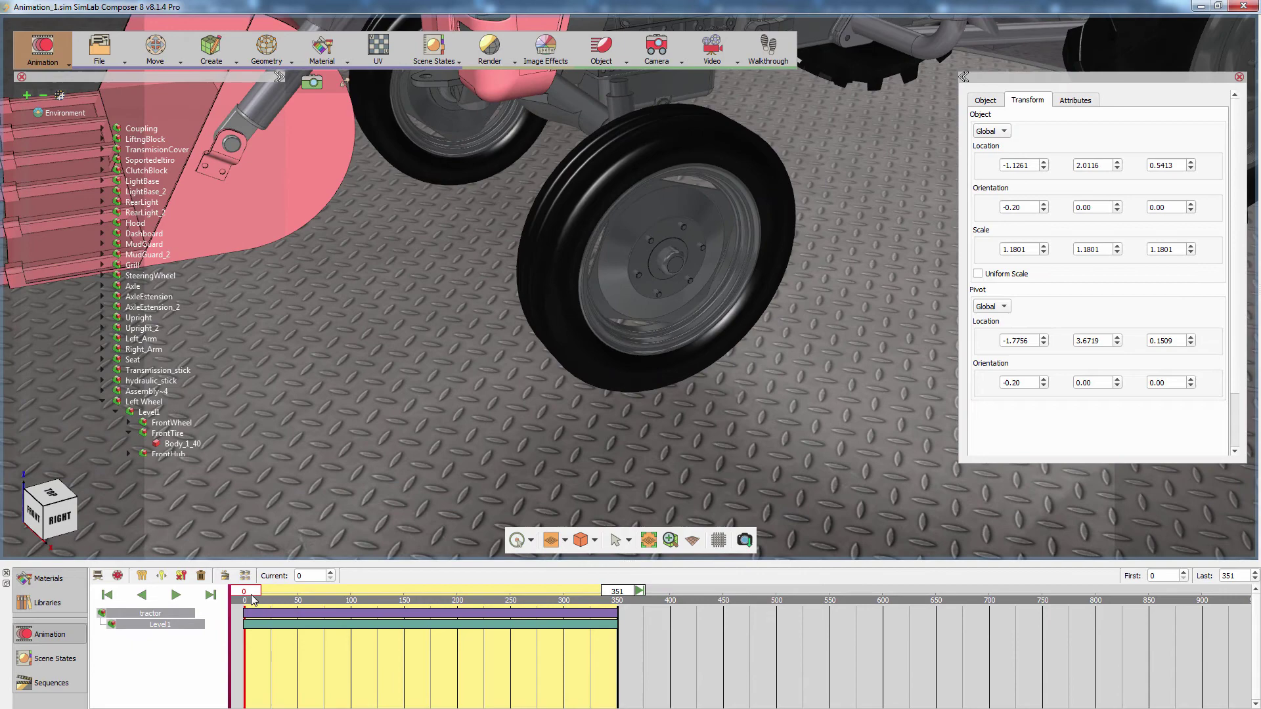
click(252, 596)
click(243, 596)
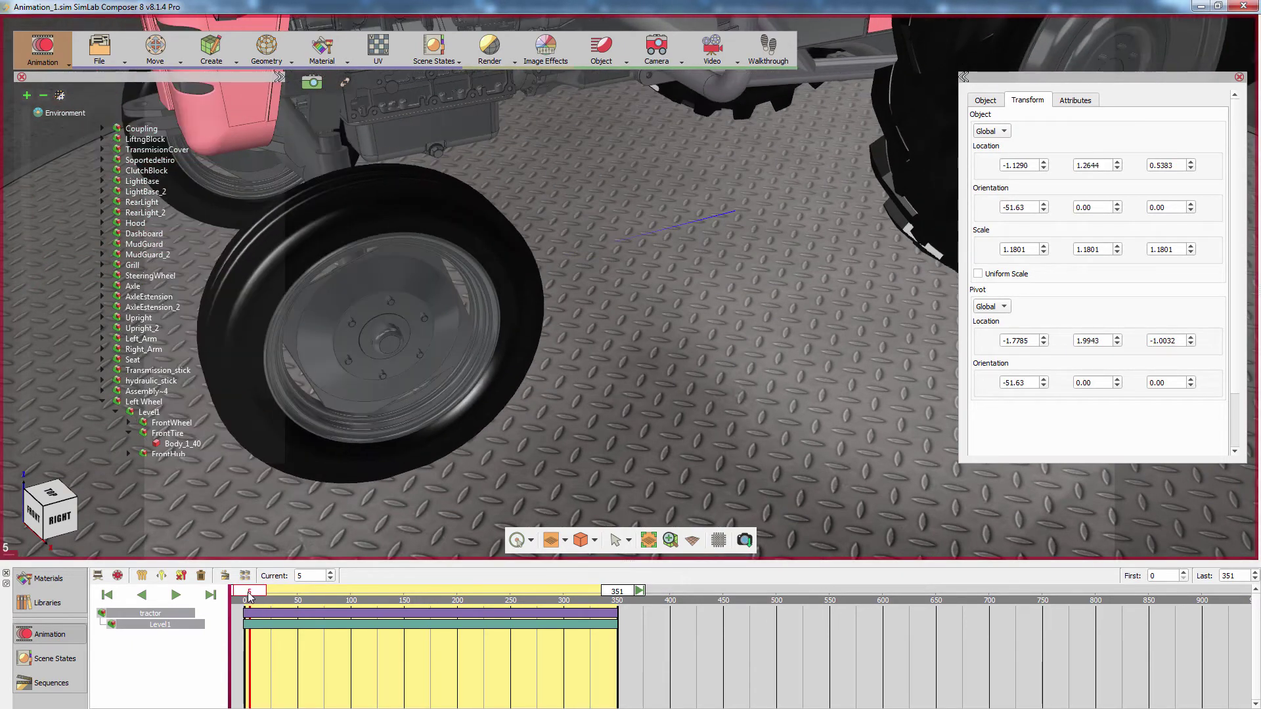
mouse_move(247, 597)
mouse_down()
mouse_move(258, 594)
mouse_move(225, 594)
mouse_up()
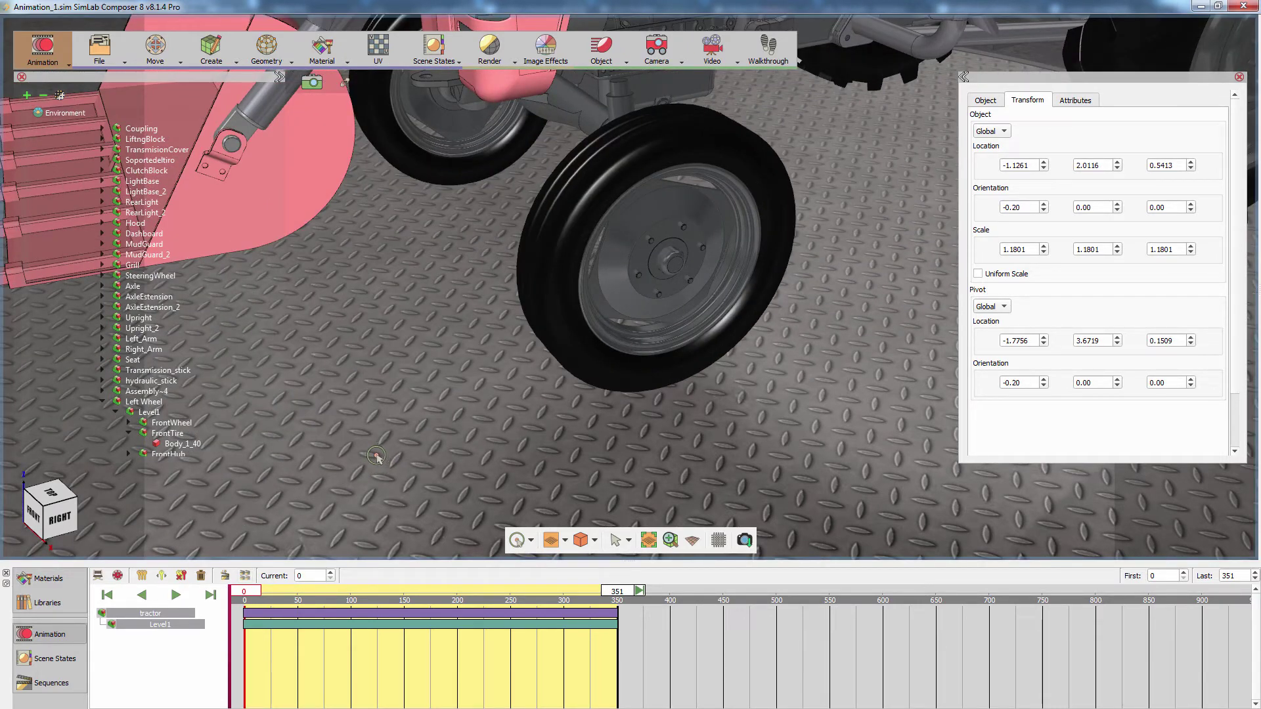
Step: Select the Left Wheel rear group and add a Wheel Animation to it
drag(755, 252, 494, 302)
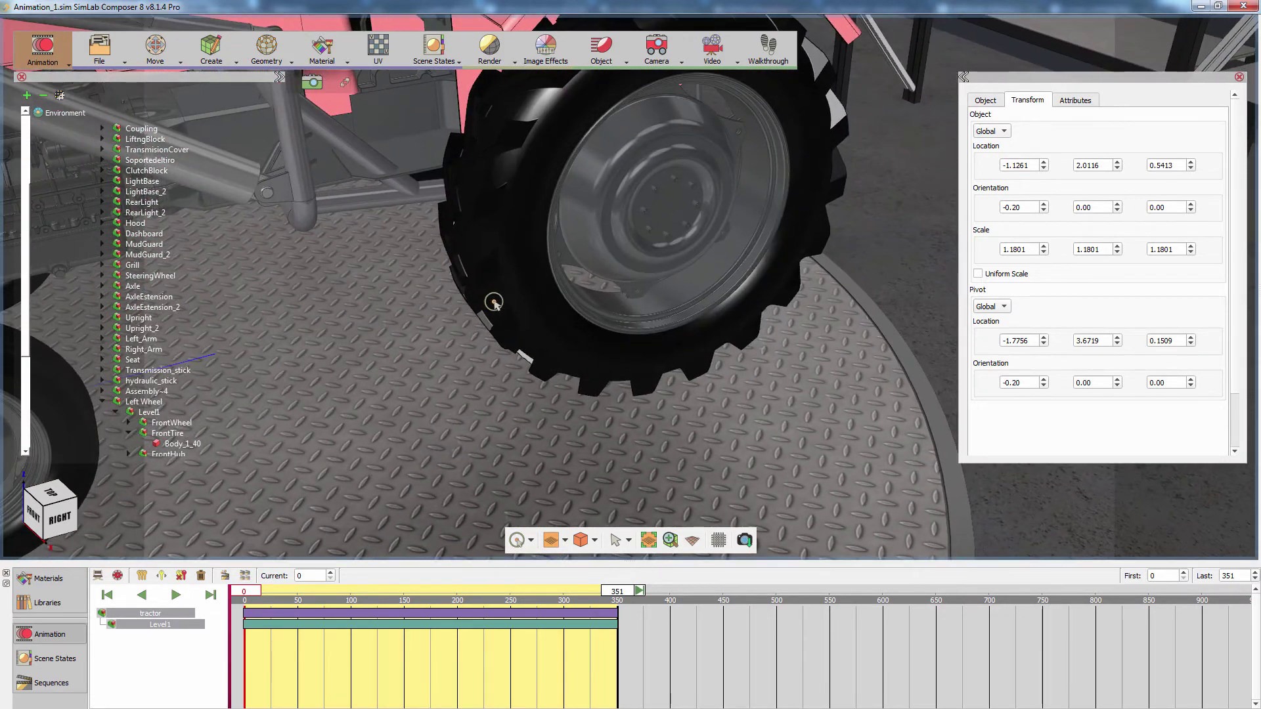
click(526, 294)
click(526, 293)
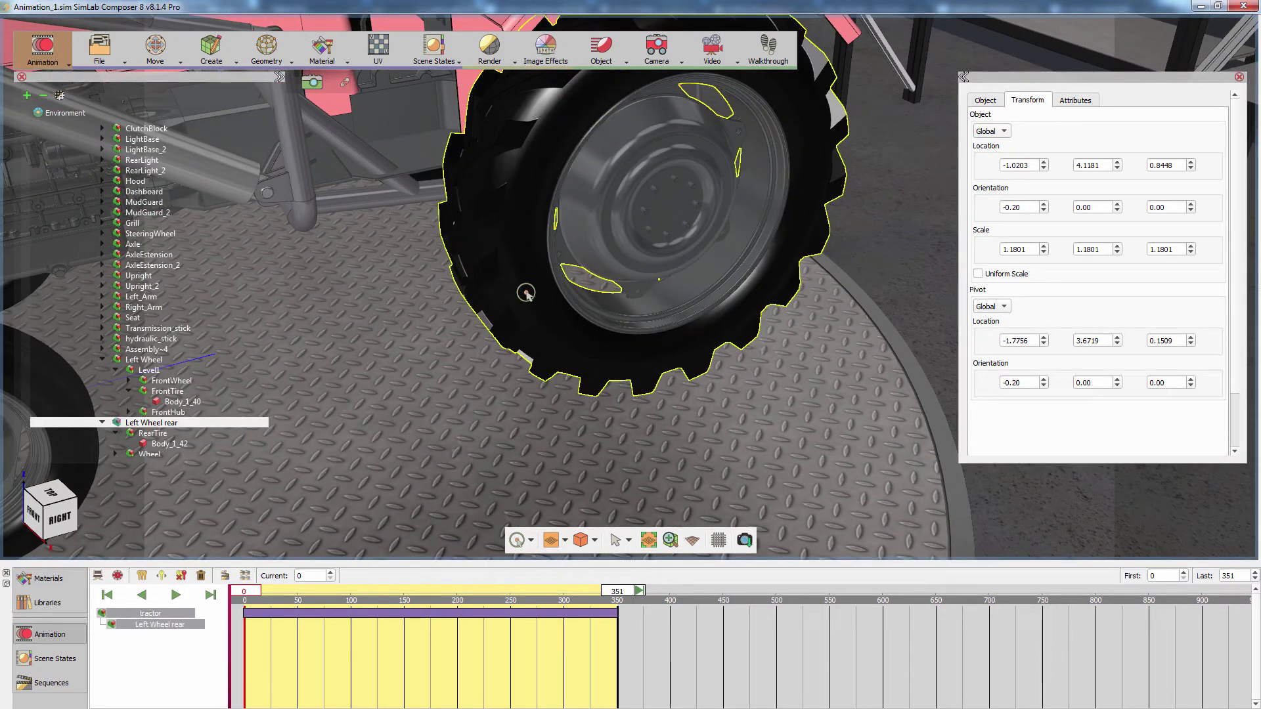
click(602, 61)
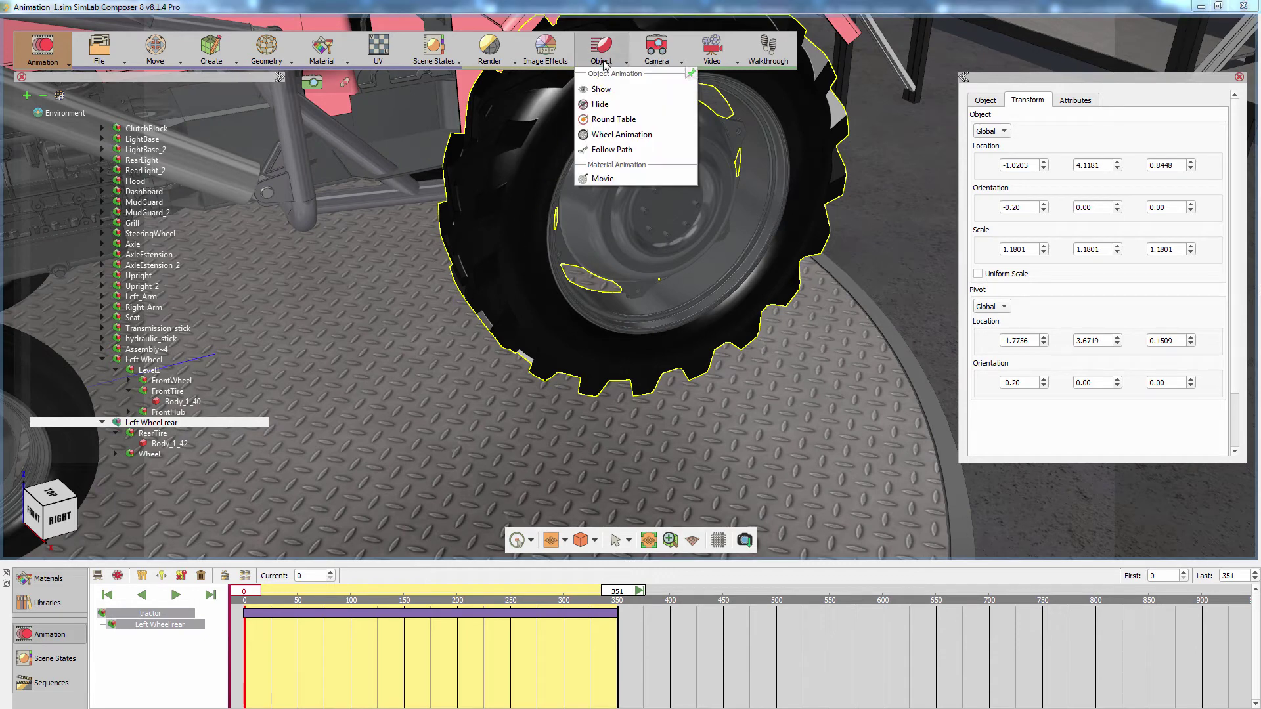
click(601, 135)
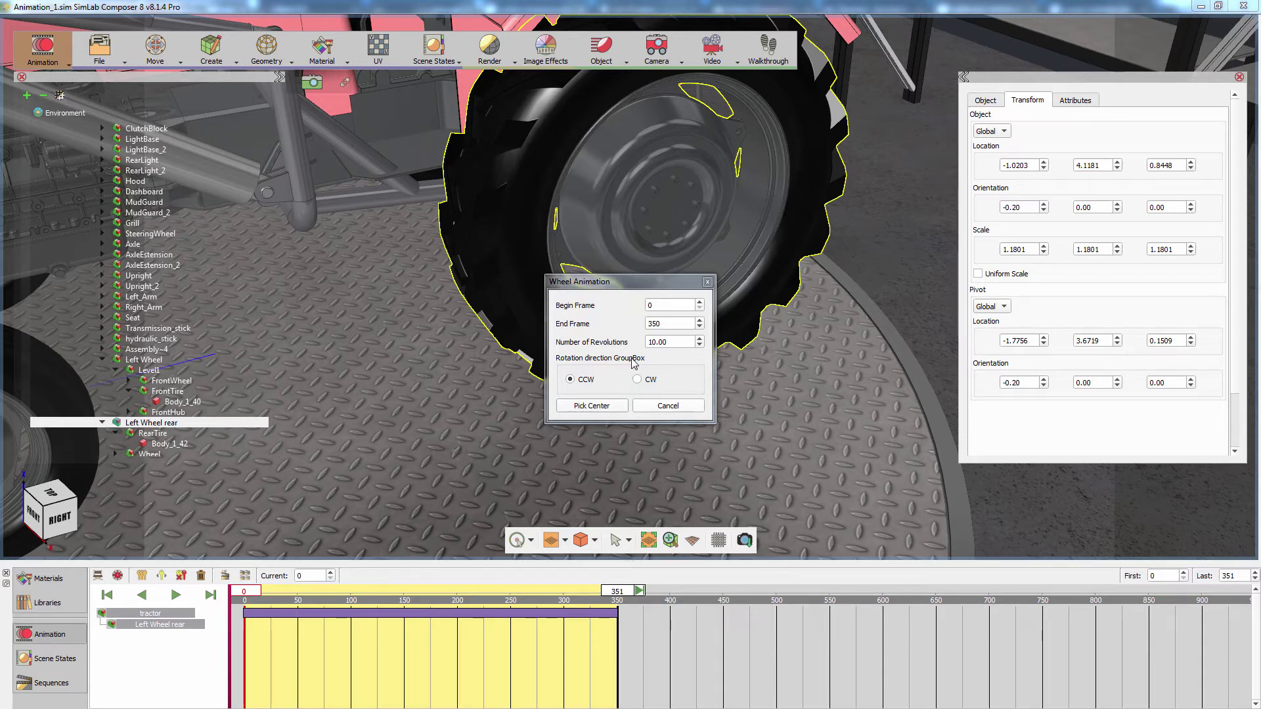
Step: Set the spin to 6 revolutions, centred on the rim edge, and confirm it
double_click(671, 342)
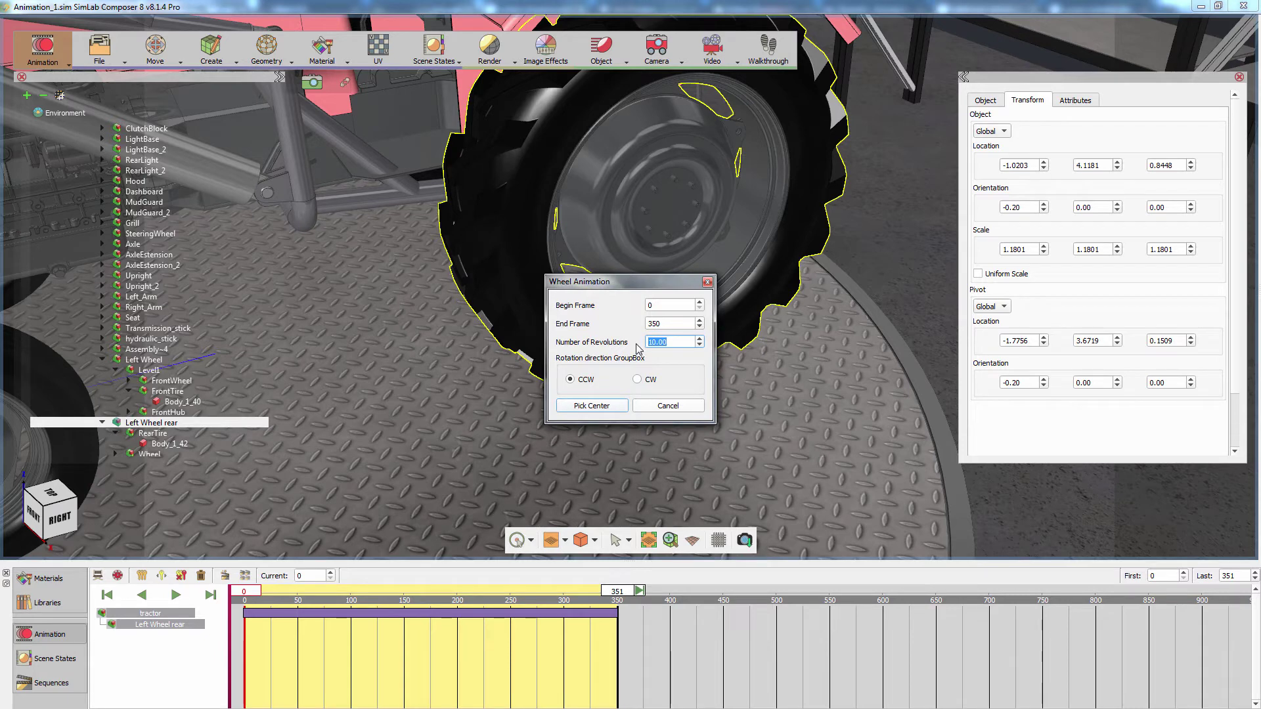
text(6)
click(592, 406)
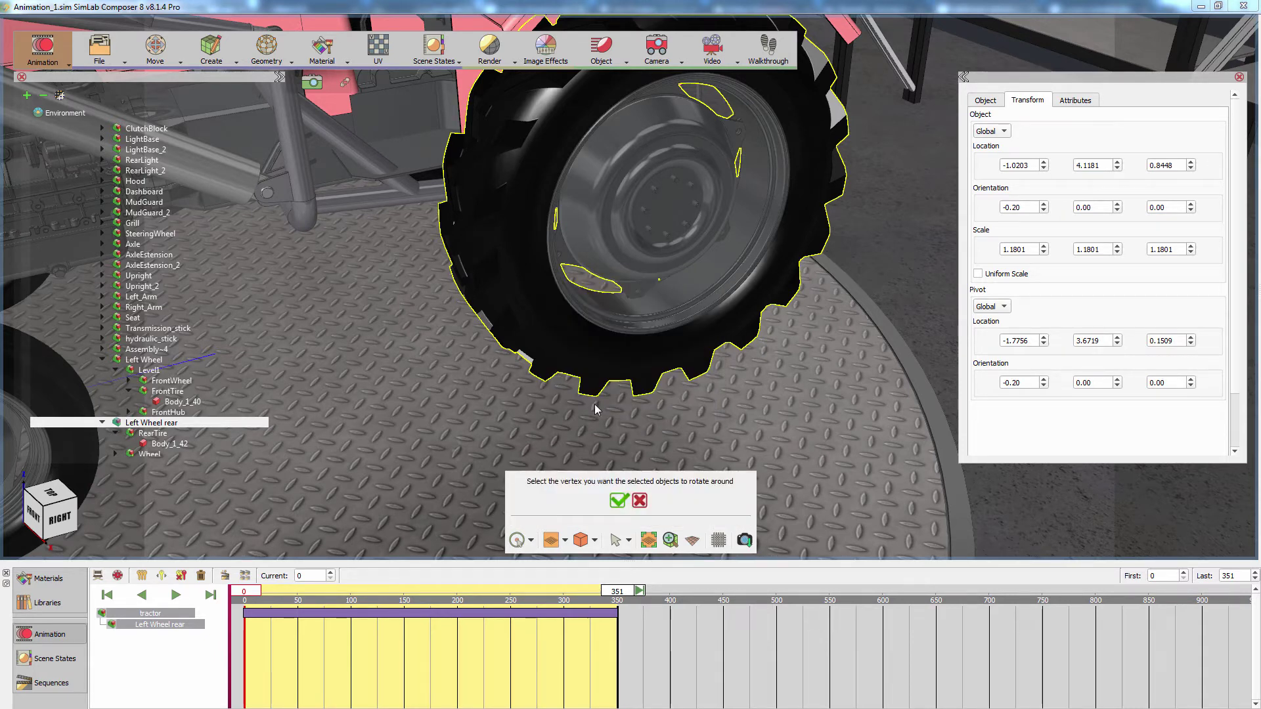
click(608, 328)
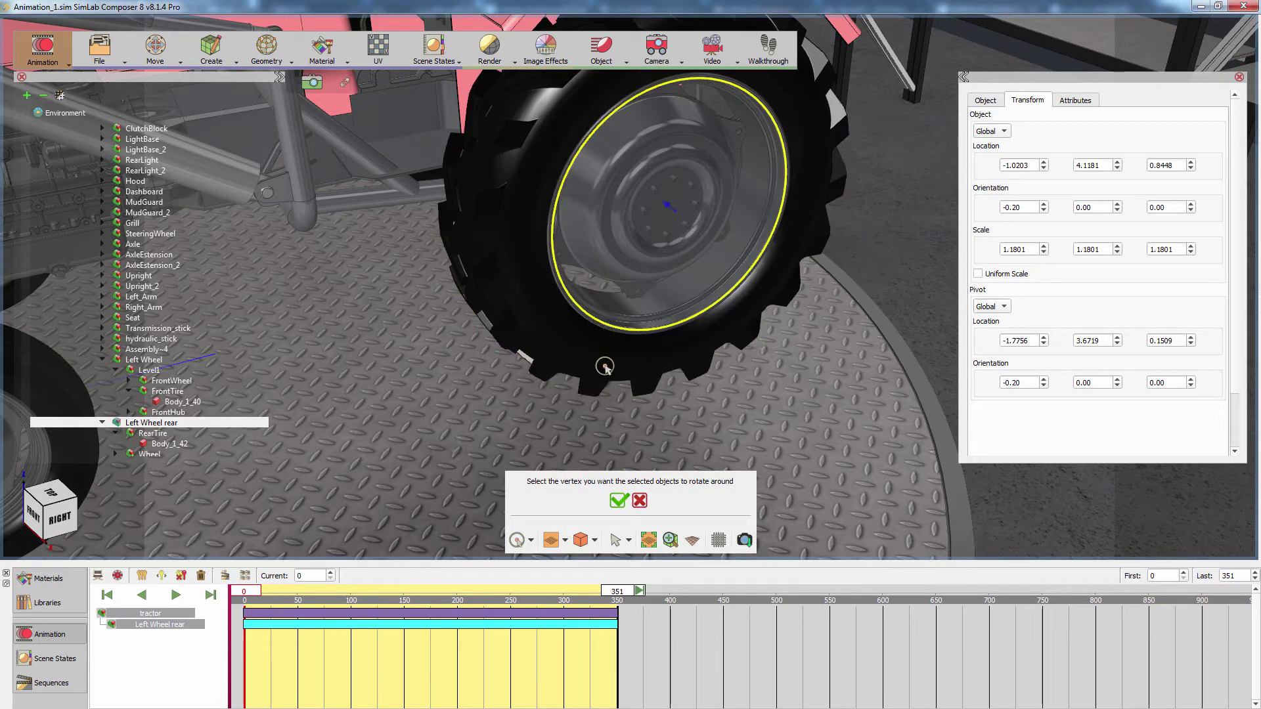
click(619, 501)
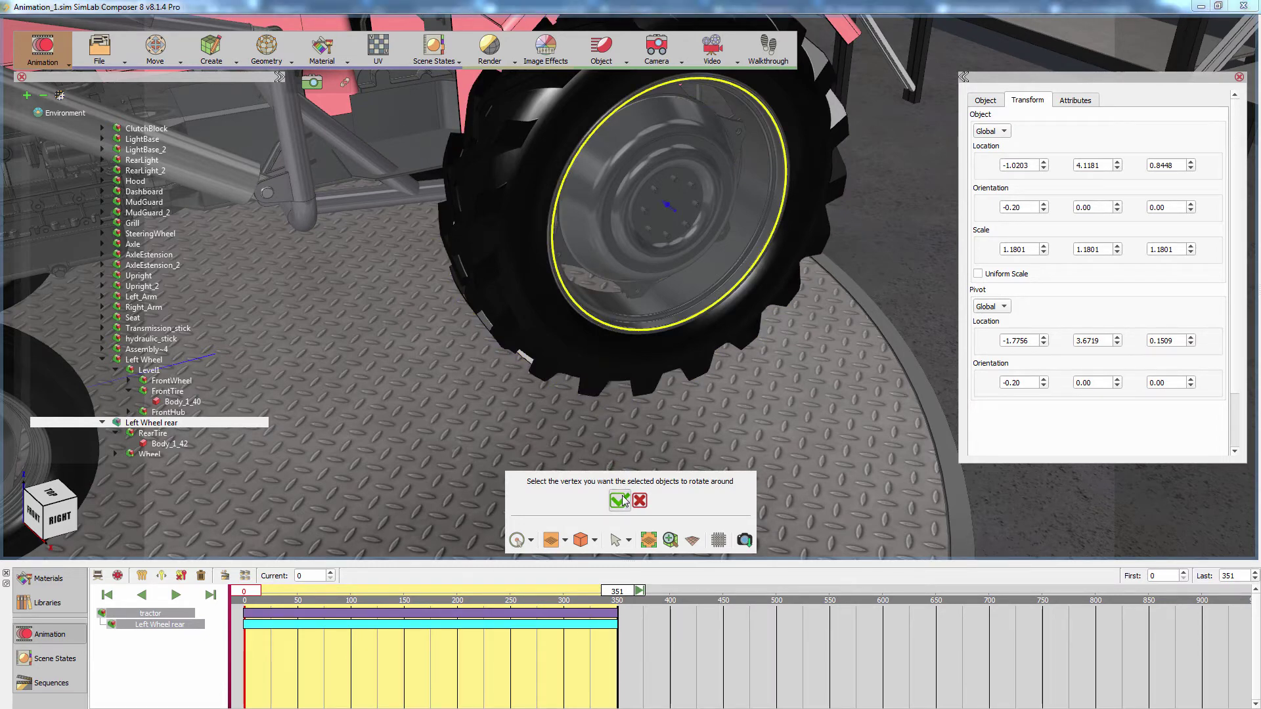
drag(401, 361, 700, 359)
Step: Give the Right Wheel group a 6-revolution wheel spin centred on its hub
scroll(701, 358, up, 6)
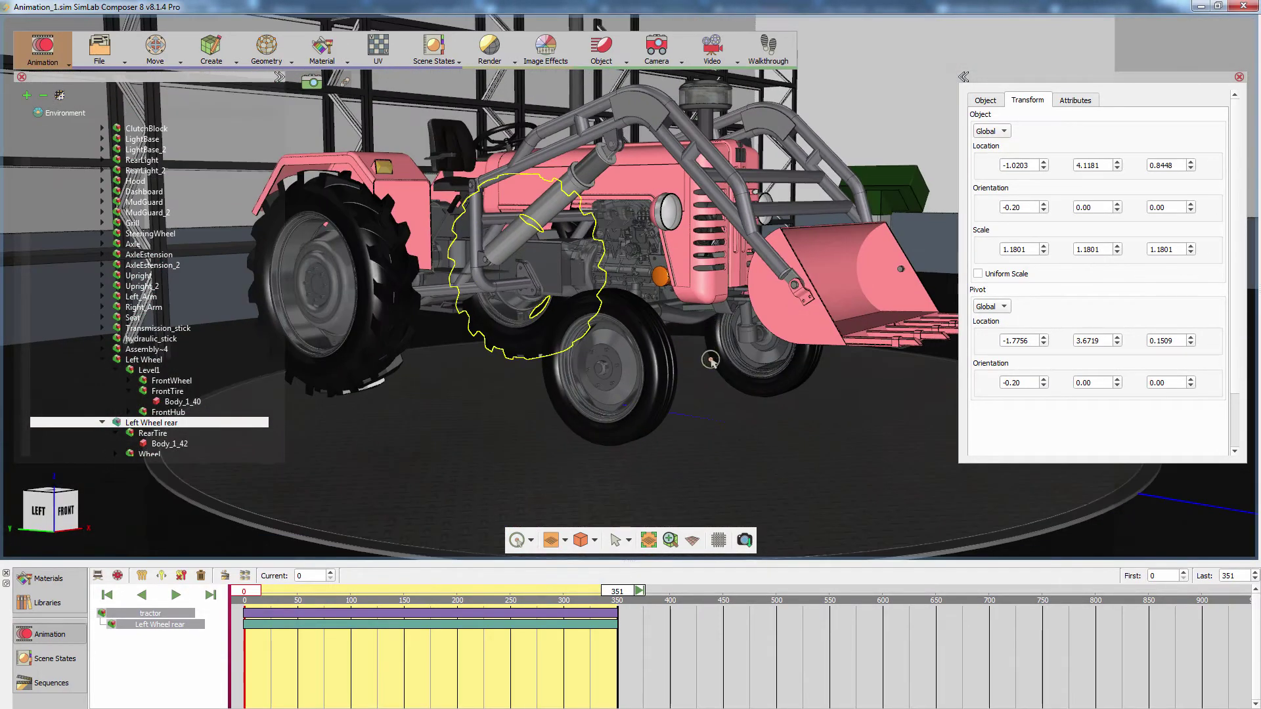
click(619, 61)
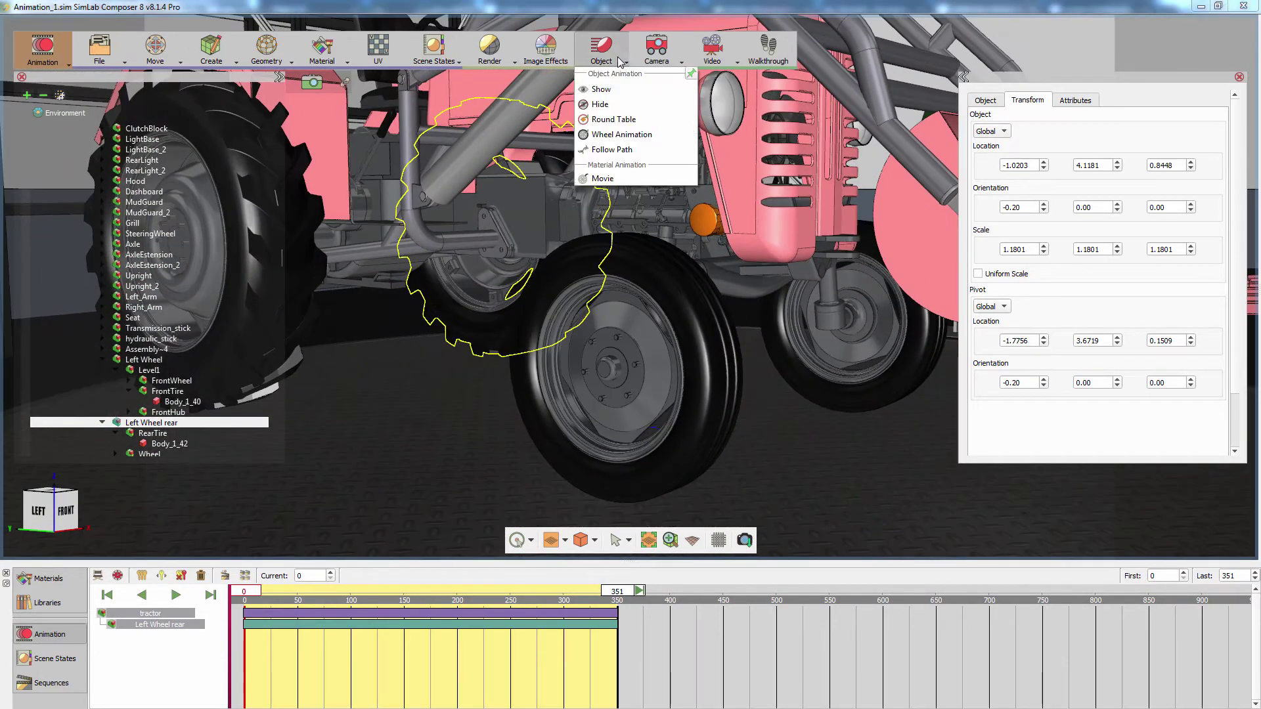
click(605, 7)
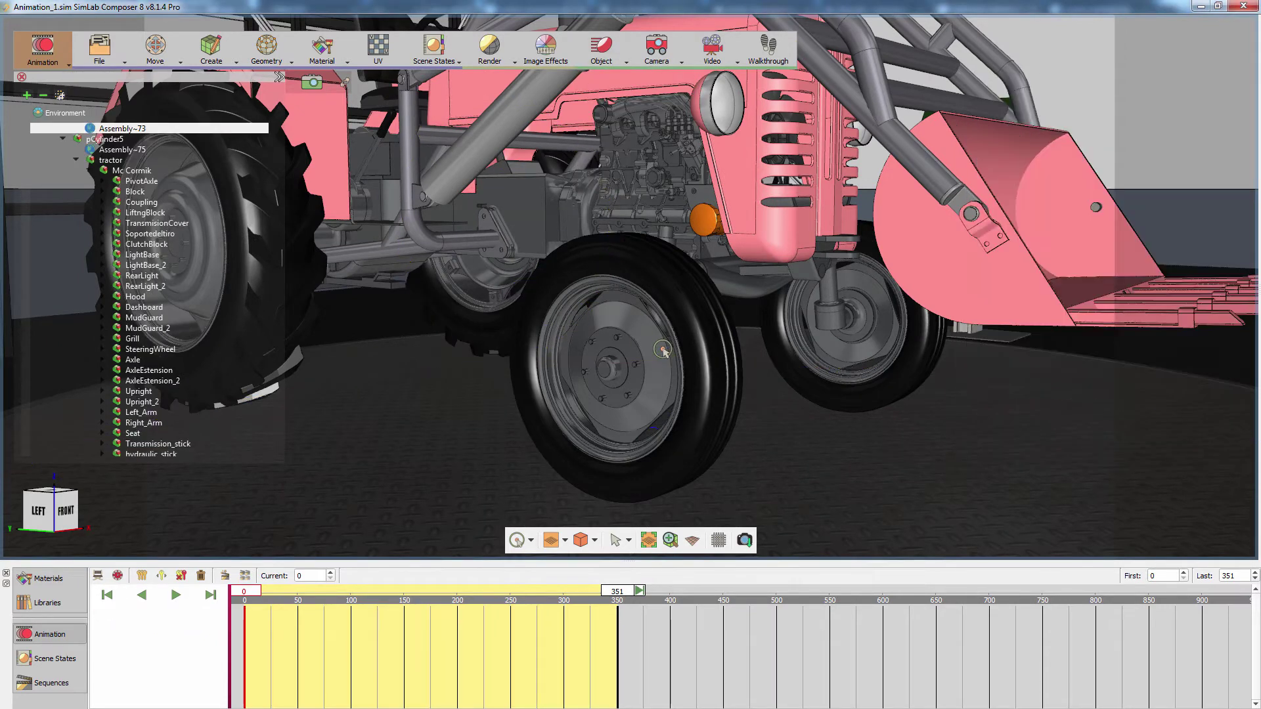
click(672, 348)
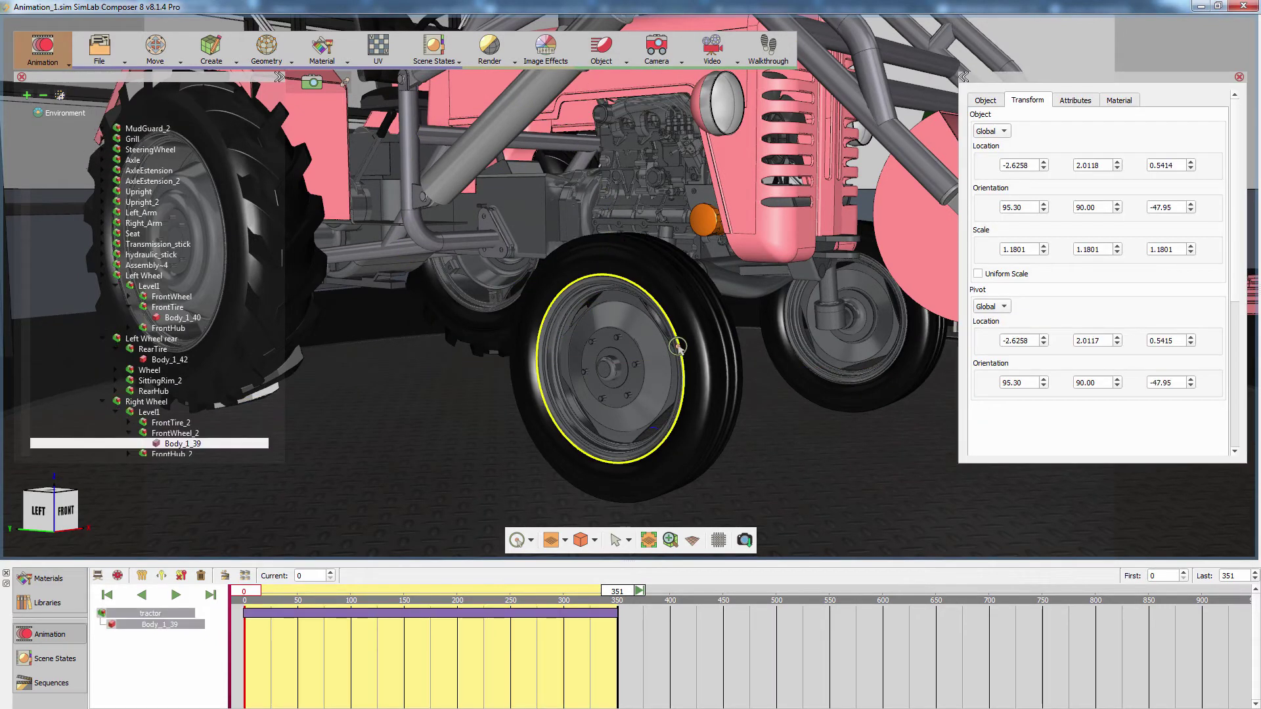
click(678, 346)
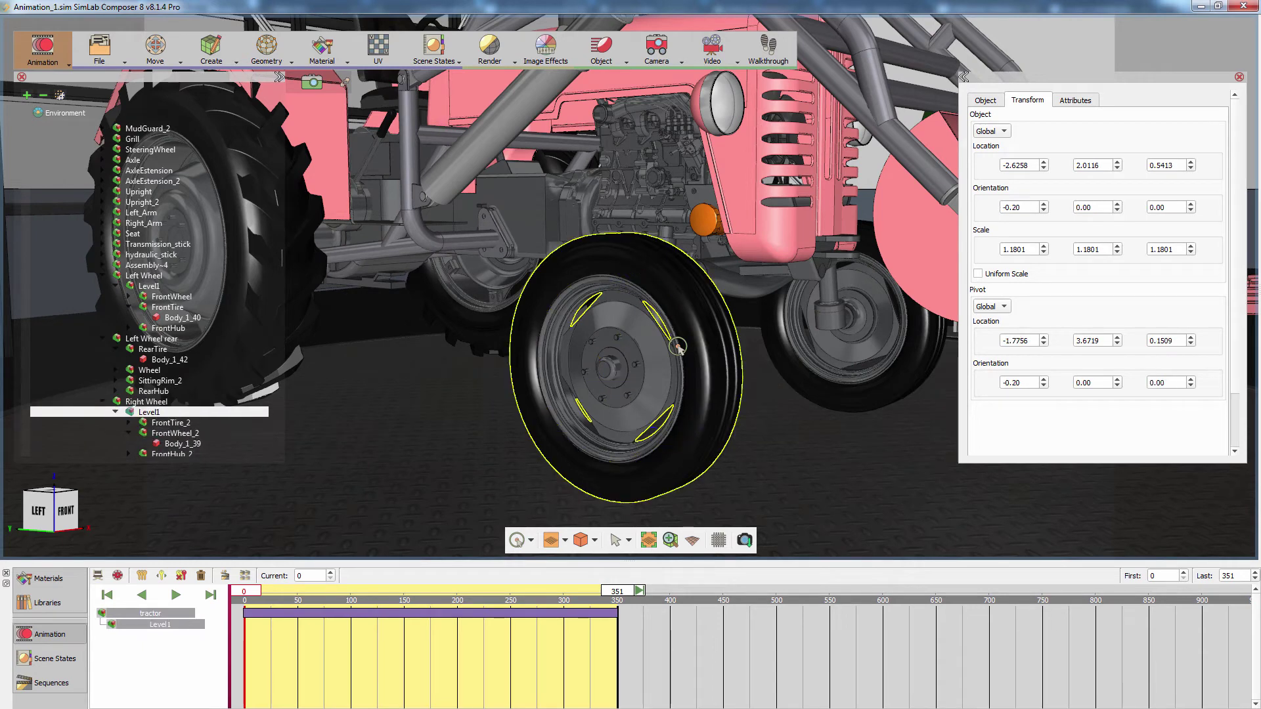
click(678, 346)
click(615, 63)
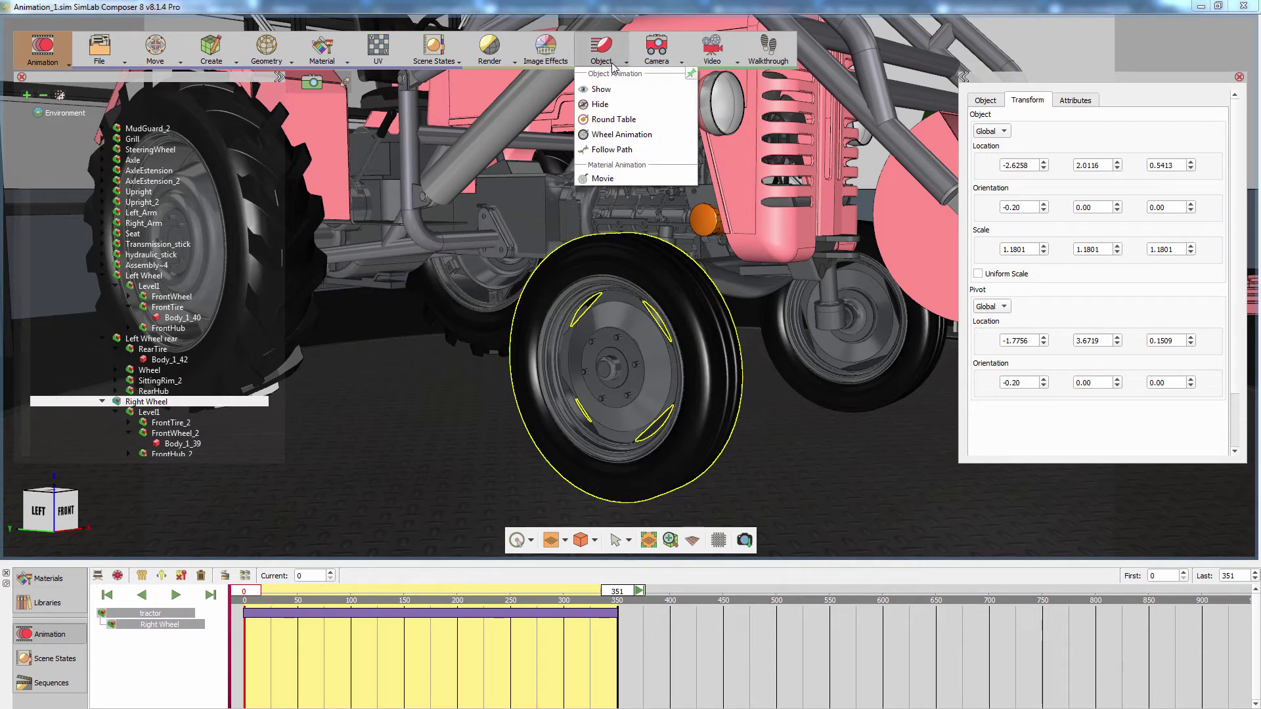
click(608, 135)
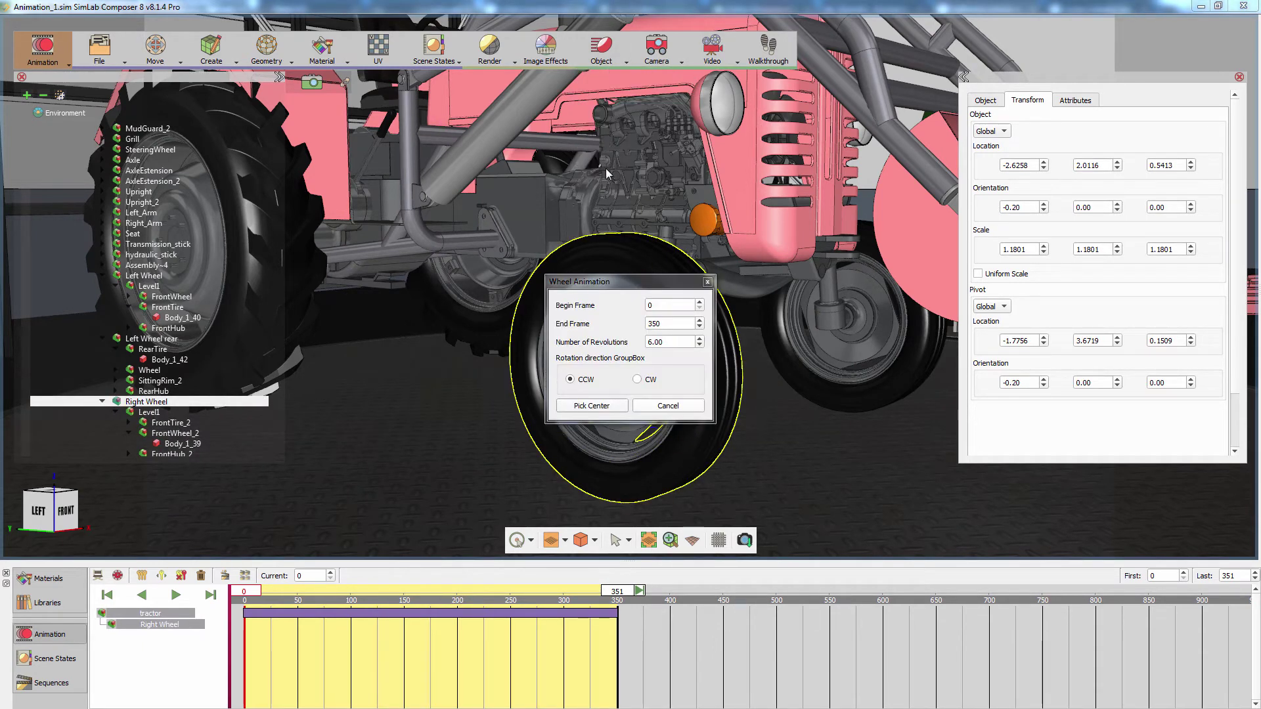
drag(664, 344, 633, 347)
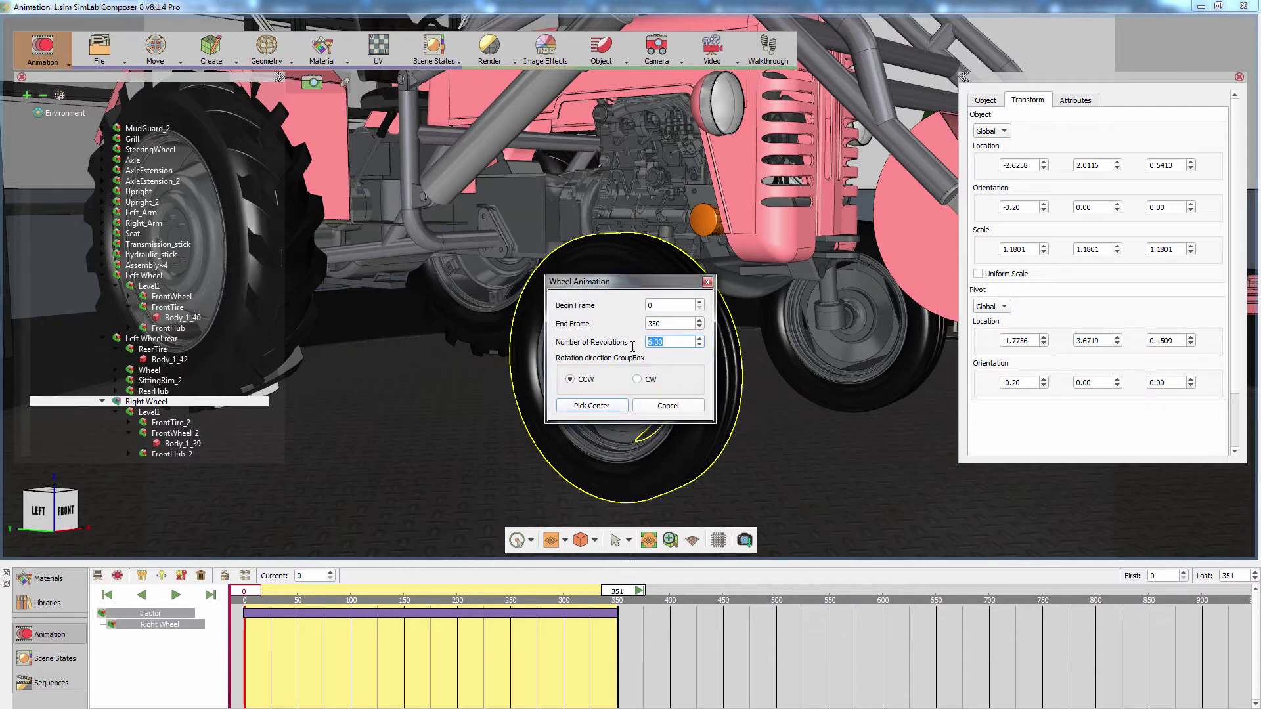
click(577, 407)
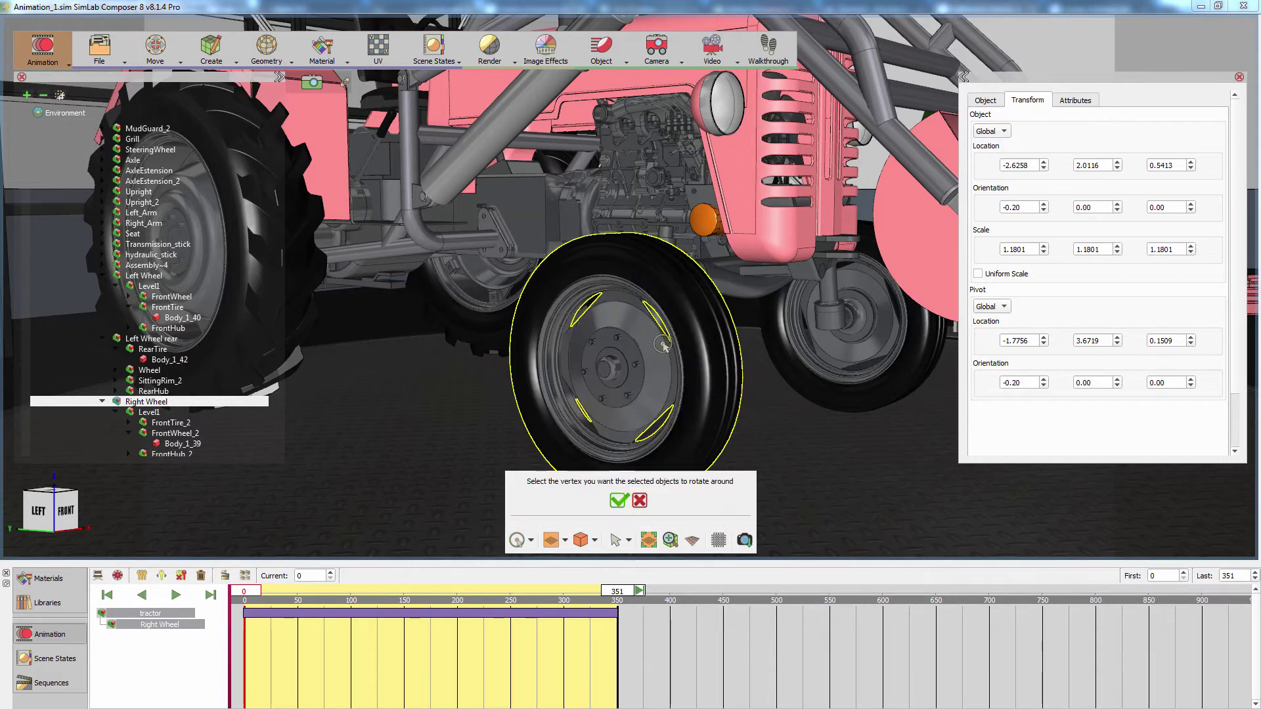
click(678, 343)
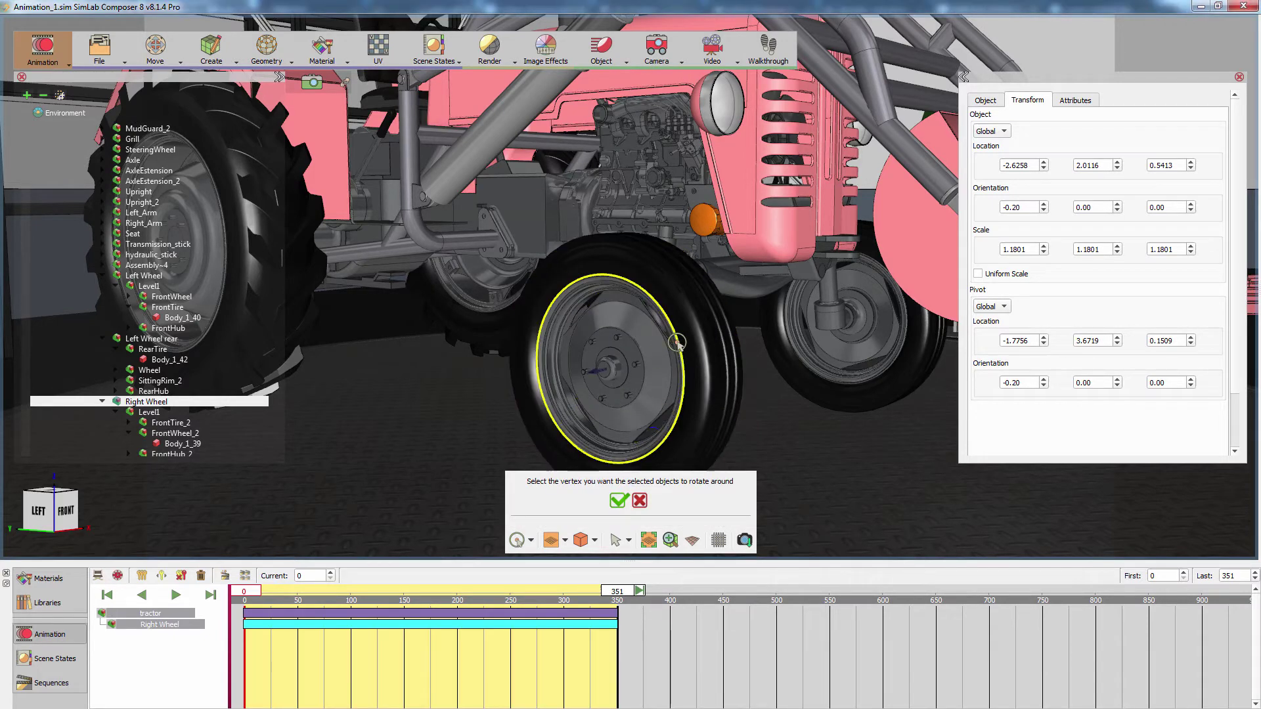
click(619, 502)
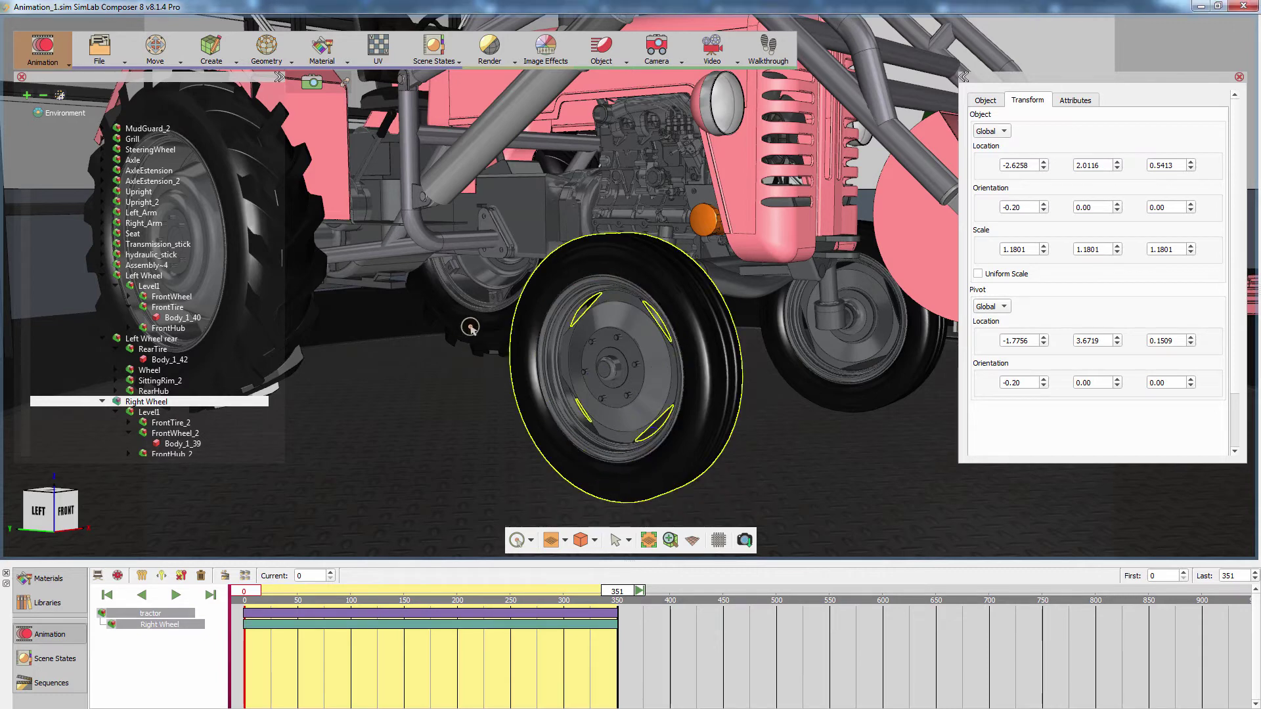
Step: Give the Right Wheel rear group a 6-revolution wheel spin centred on its hub
middle_drag(619, 502, 742, 320)
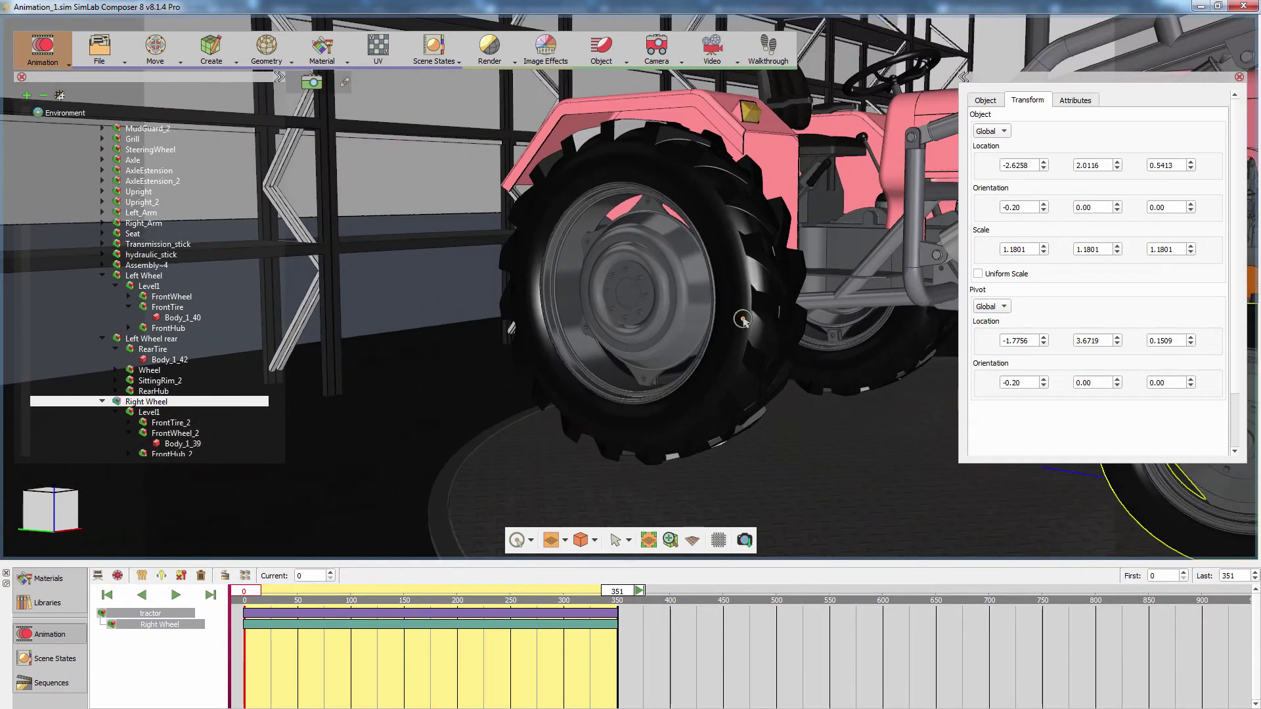
click(711, 330)
click(711, 330)
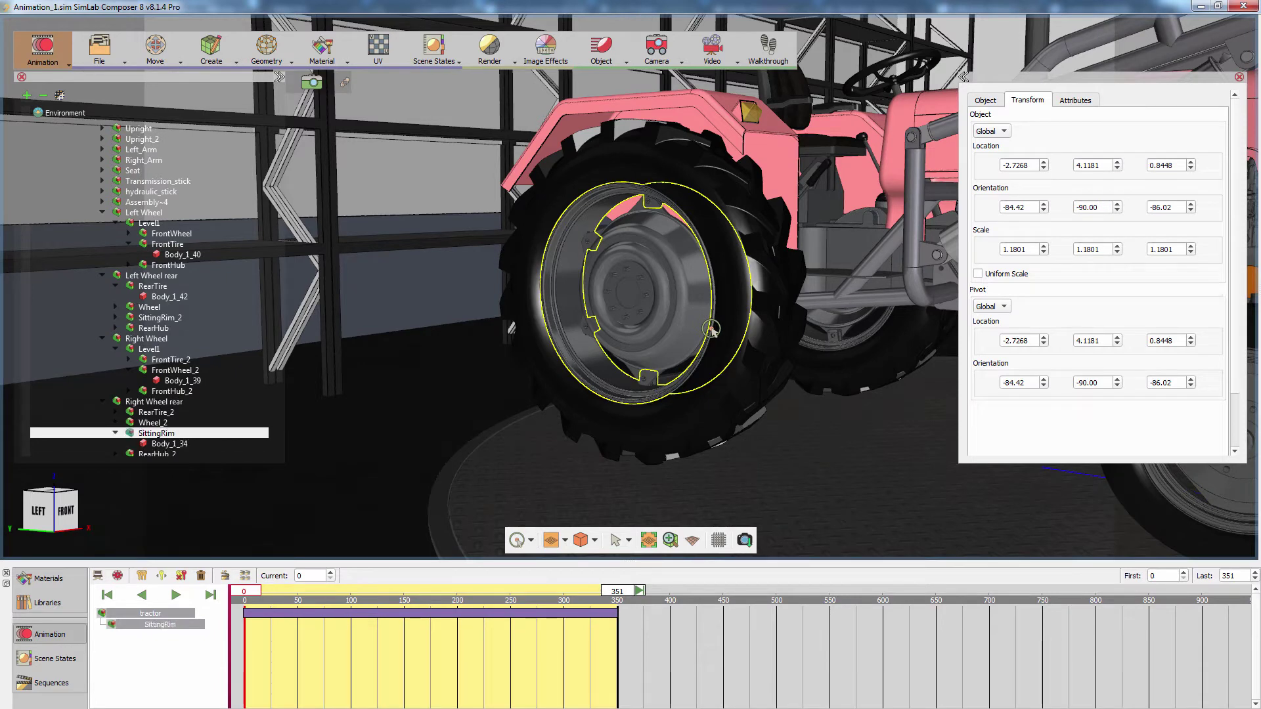
click(711, 329)
click(601, 47)
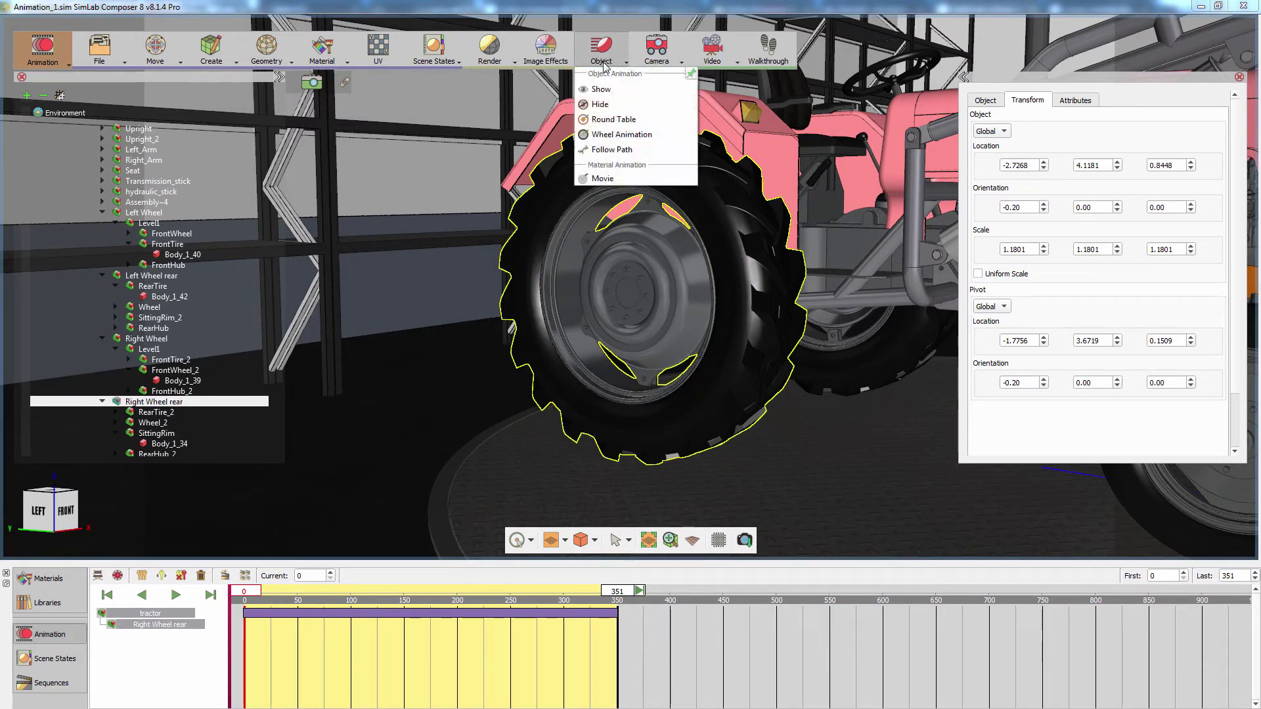
click(615, 135)
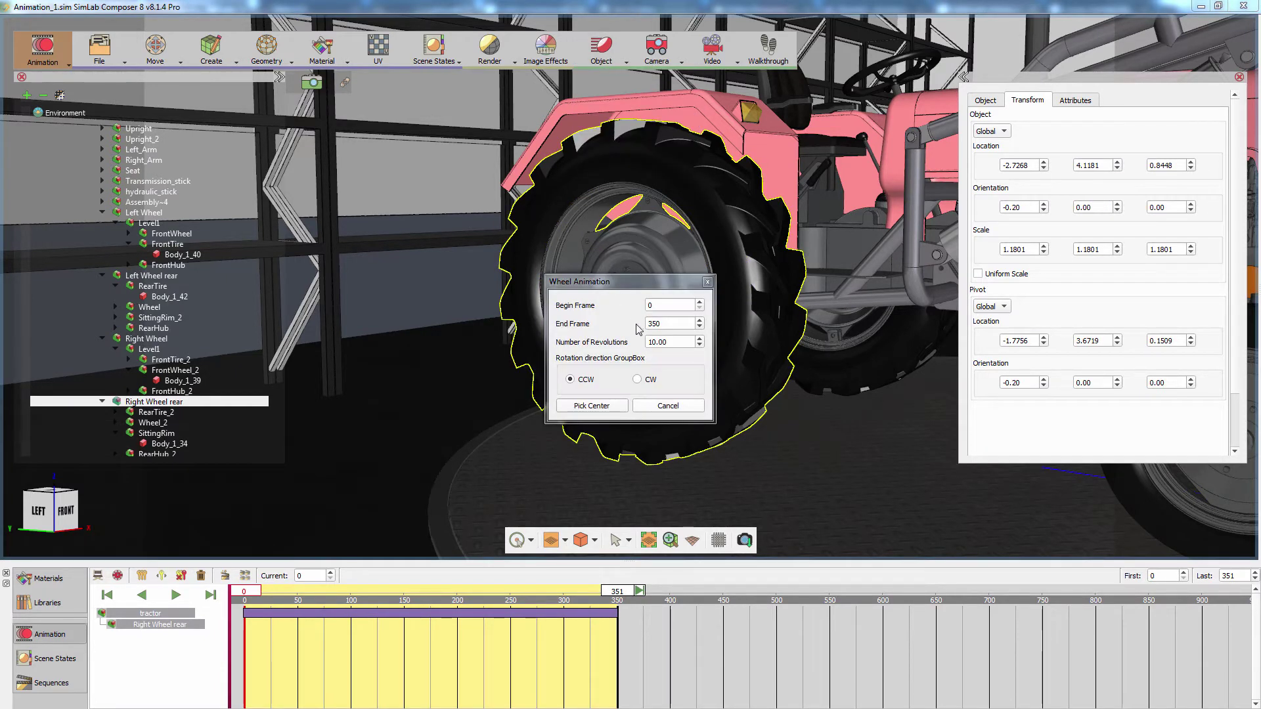
drag(668, 342, 655, 342)
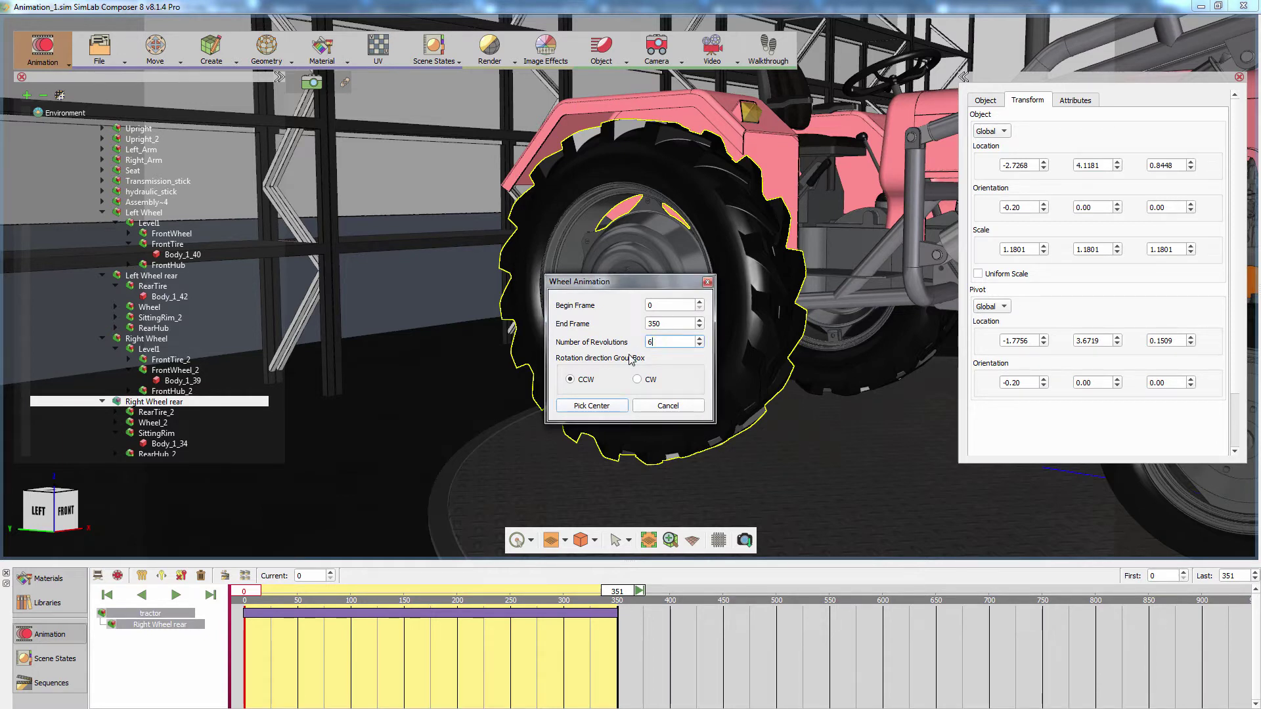
click(591, 406)
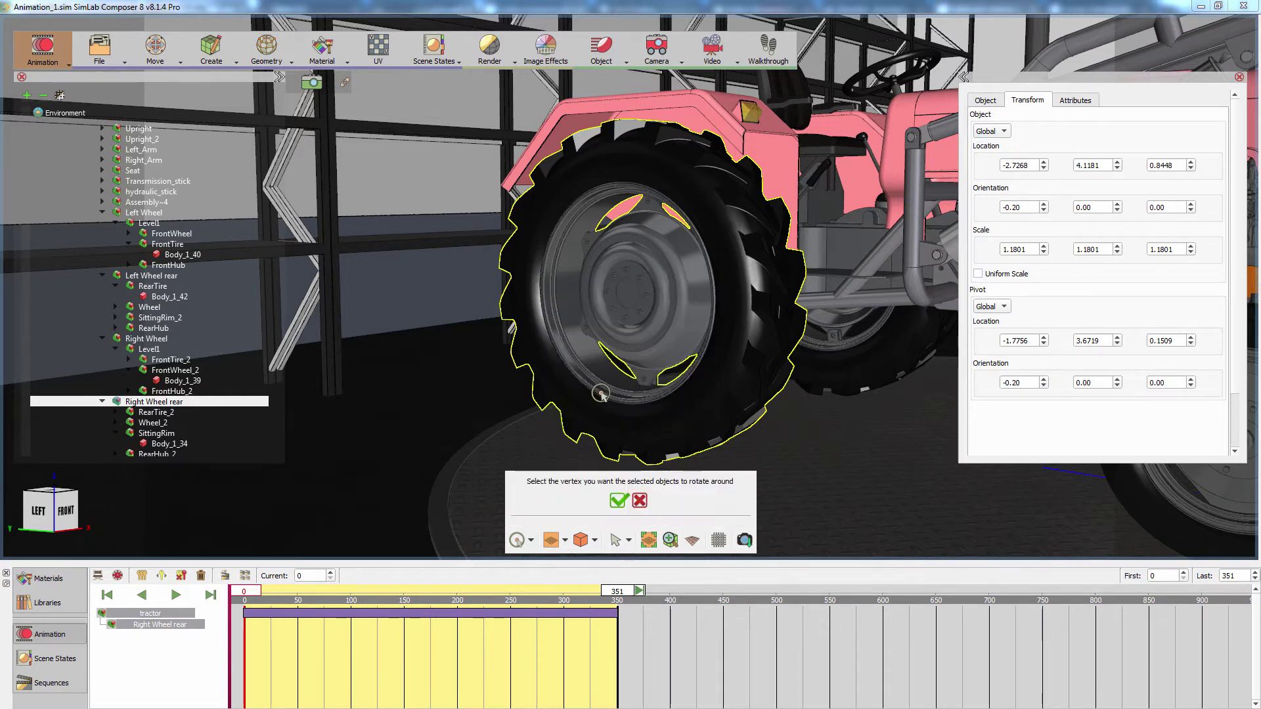
click(601, 394)
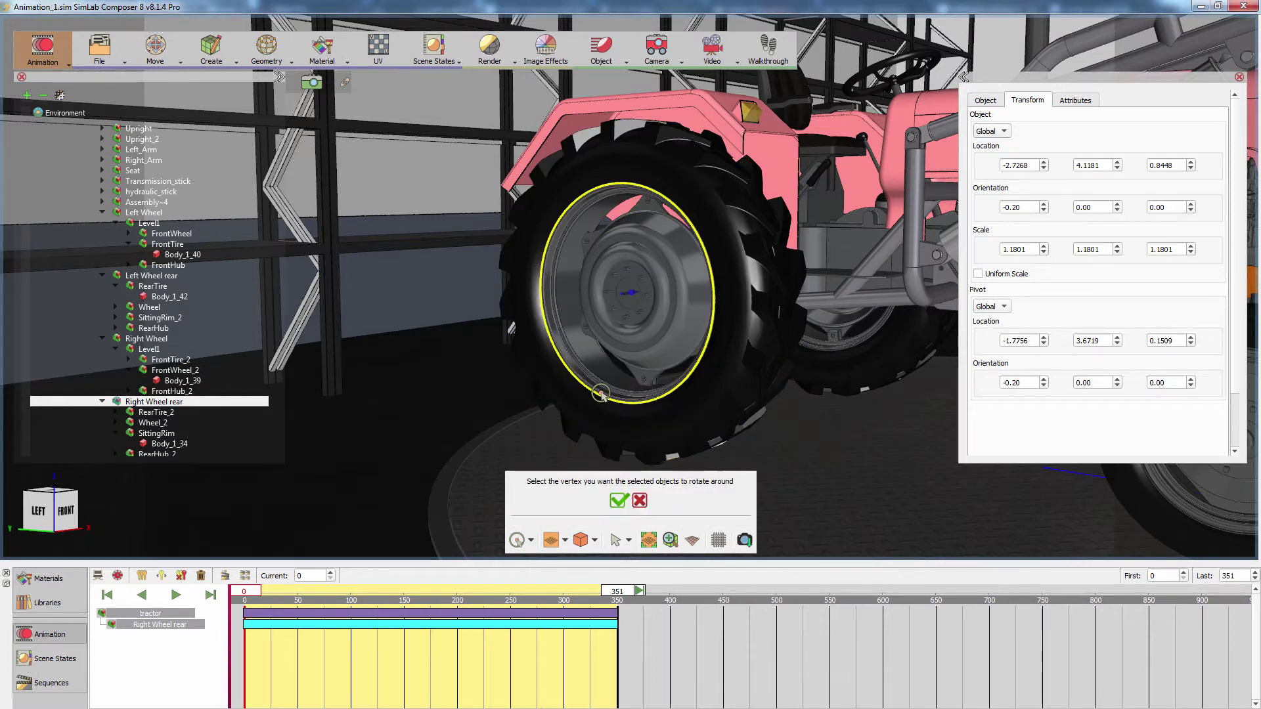
click(619, 500)
drag(783, 266, 584, 287)
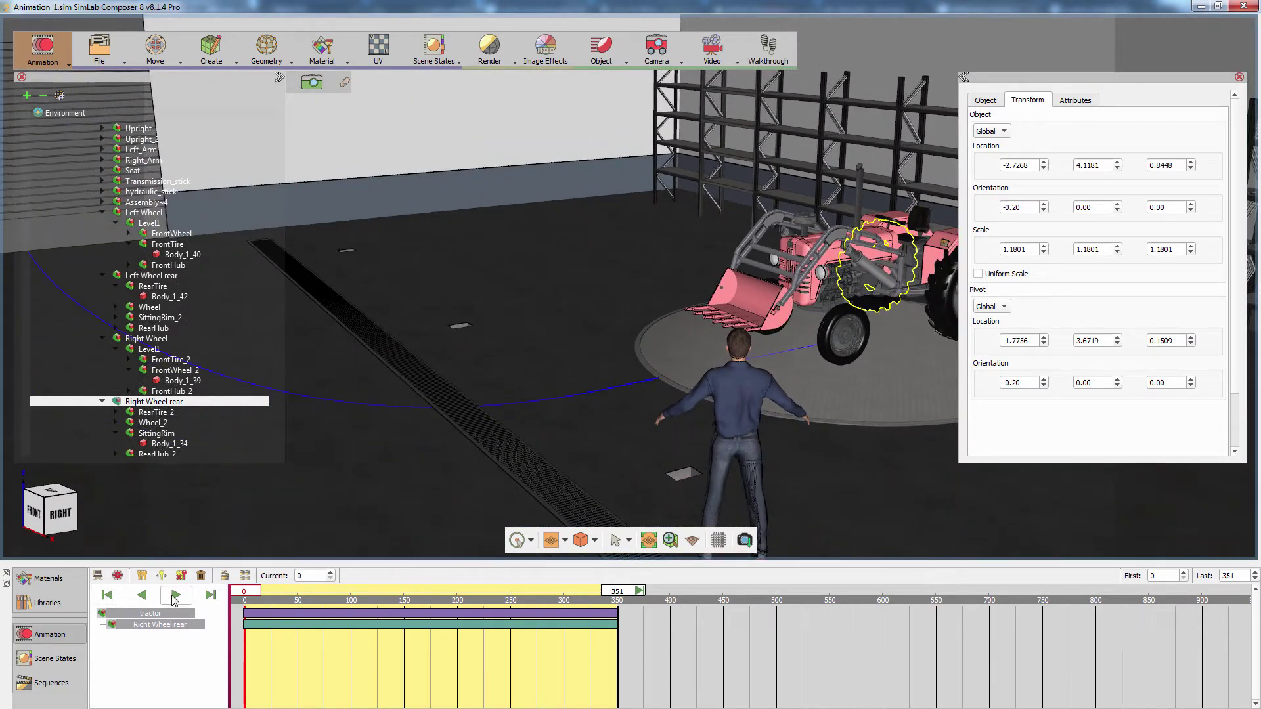
click(175, 598)
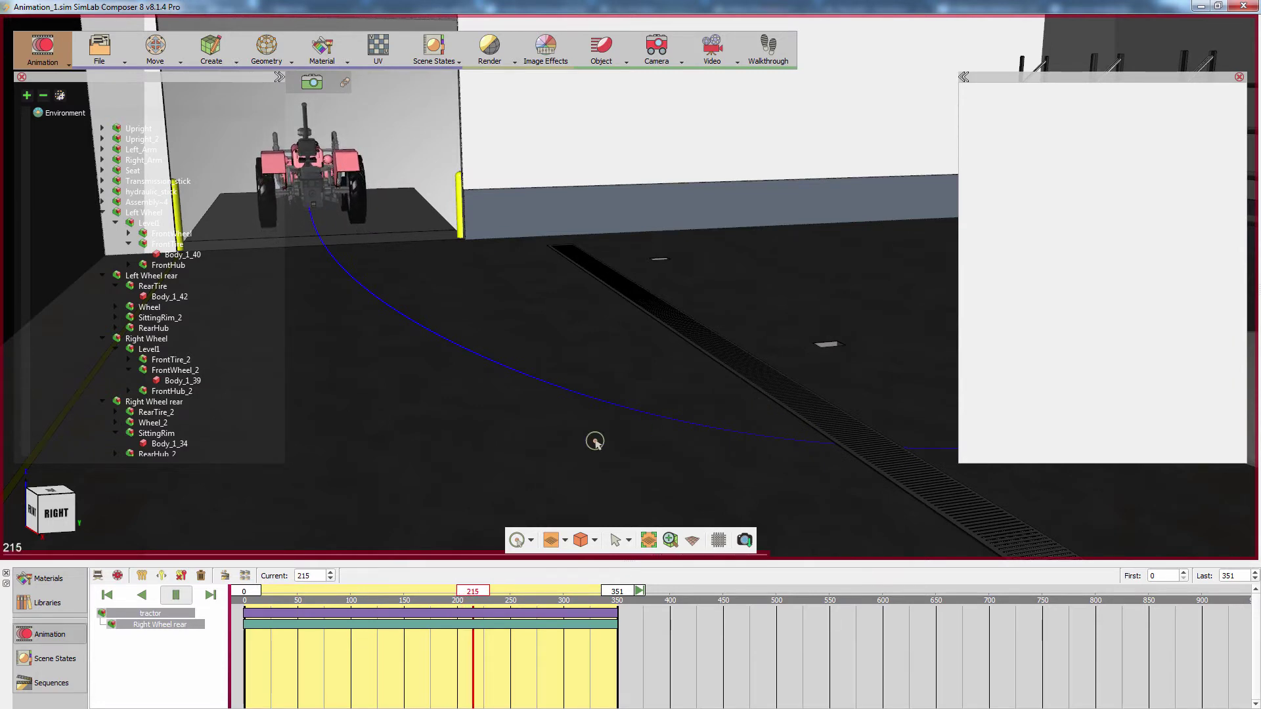
click(176, 595)
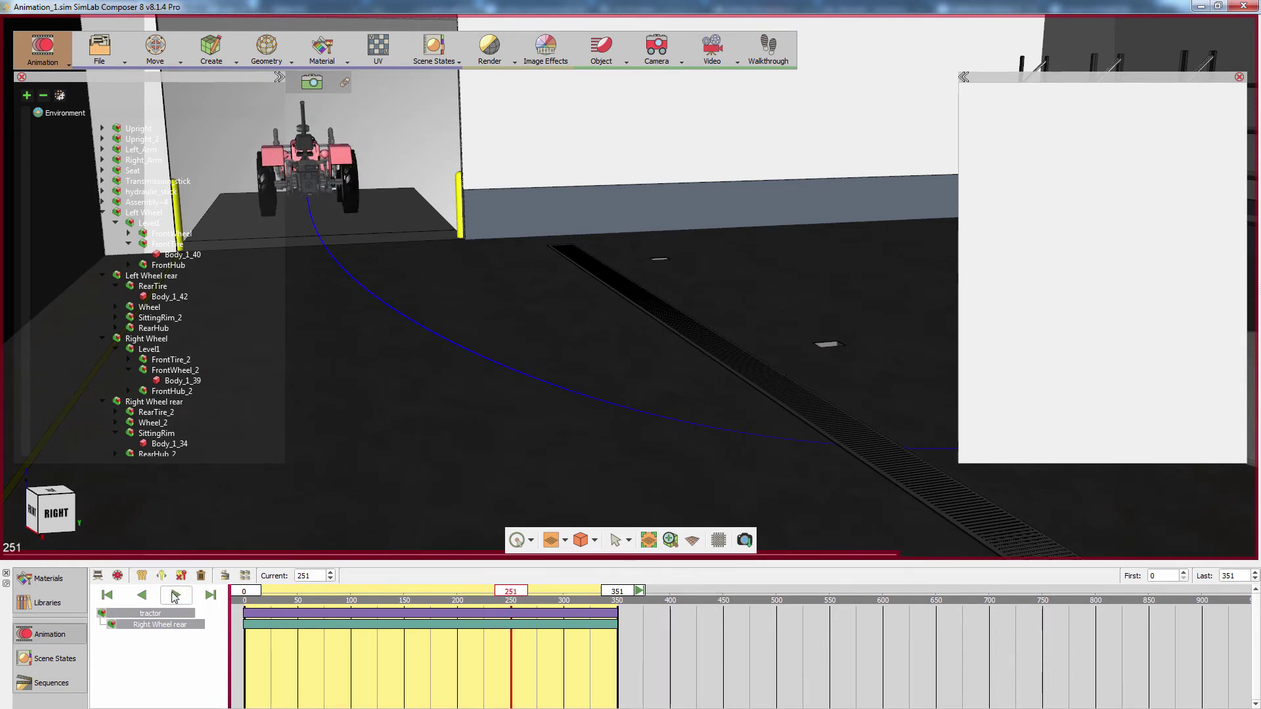
click(107, 595)
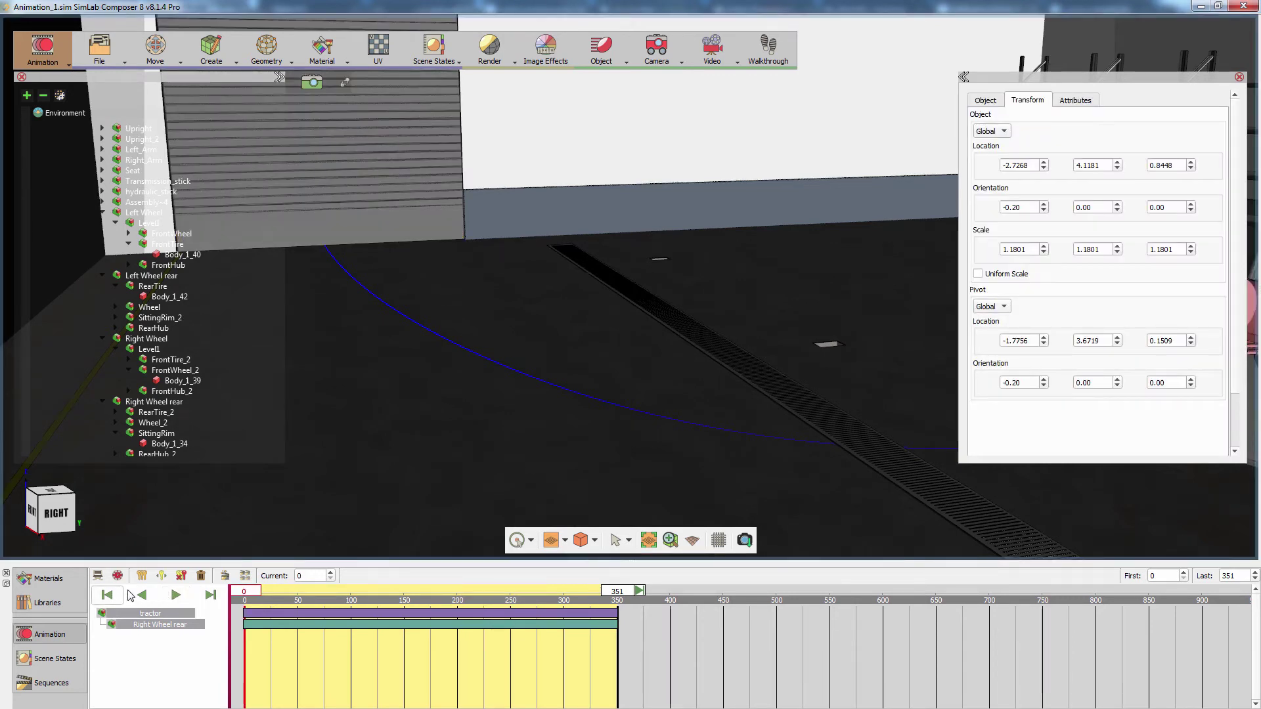
drag(708, 337, 459, 268)
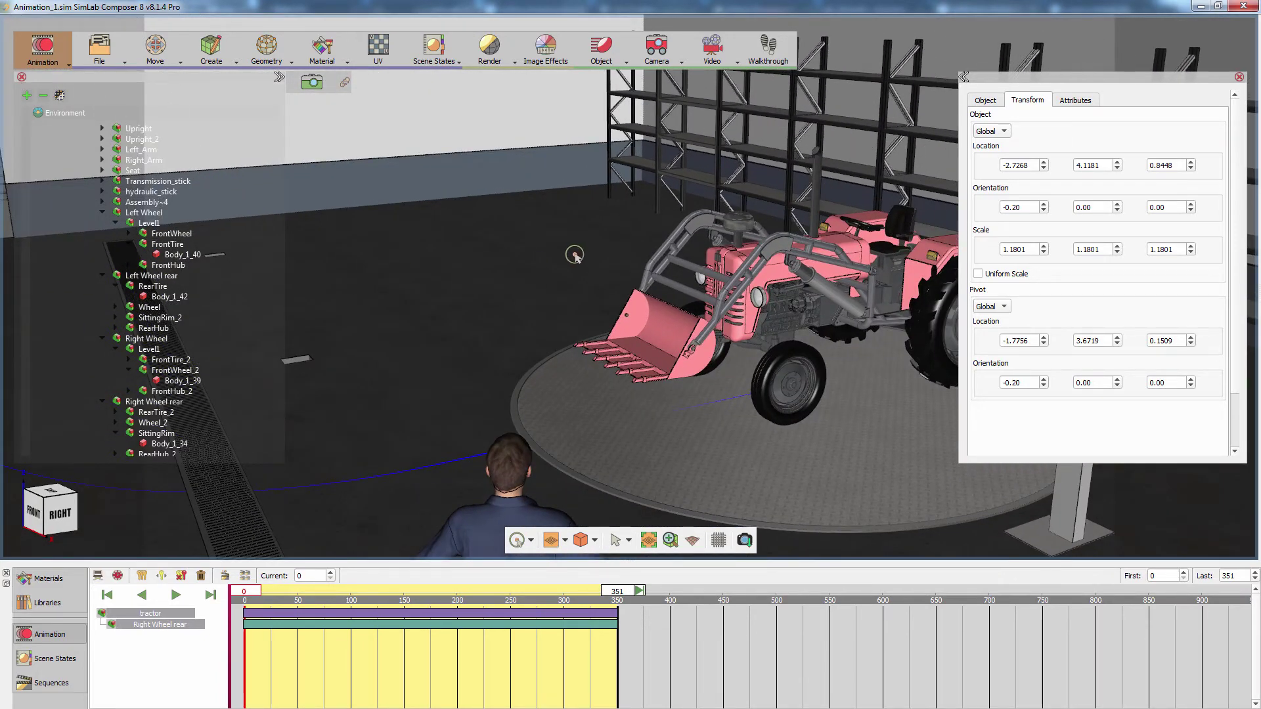
Step: Select the left front wheel and move the timeline to frame 16
drag(575, 255, 393, 297)
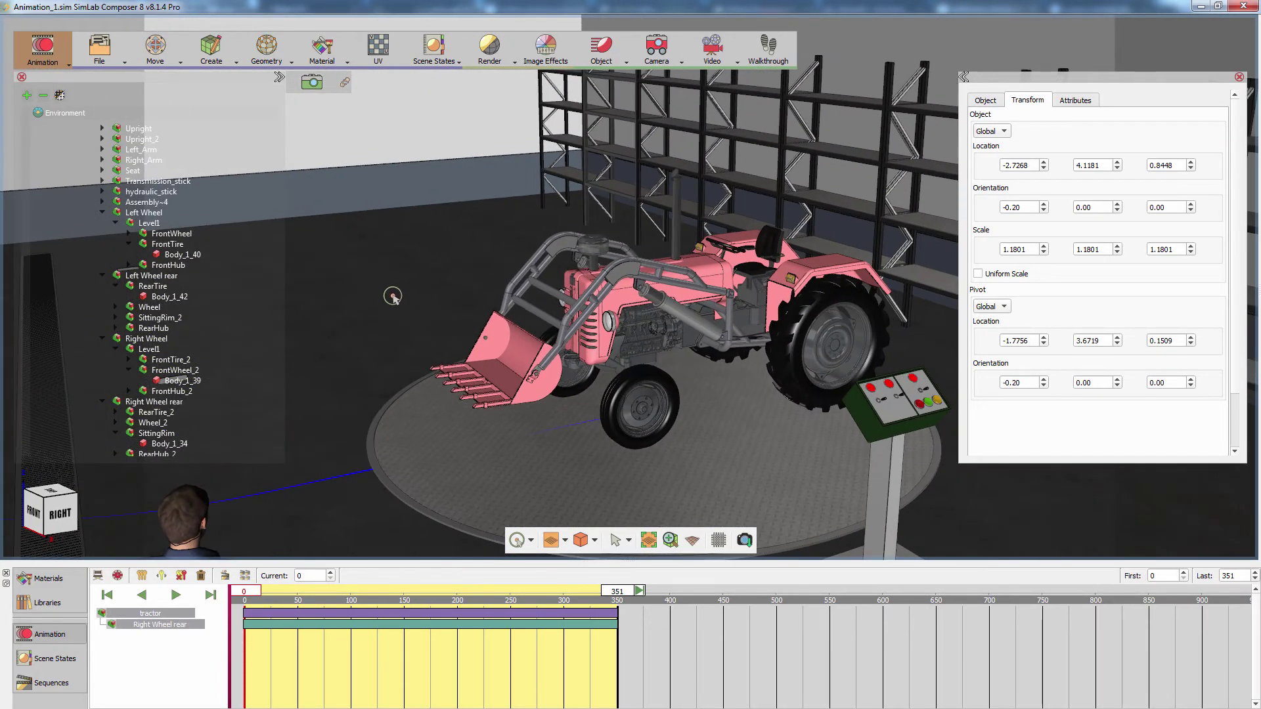
click(523, 545)
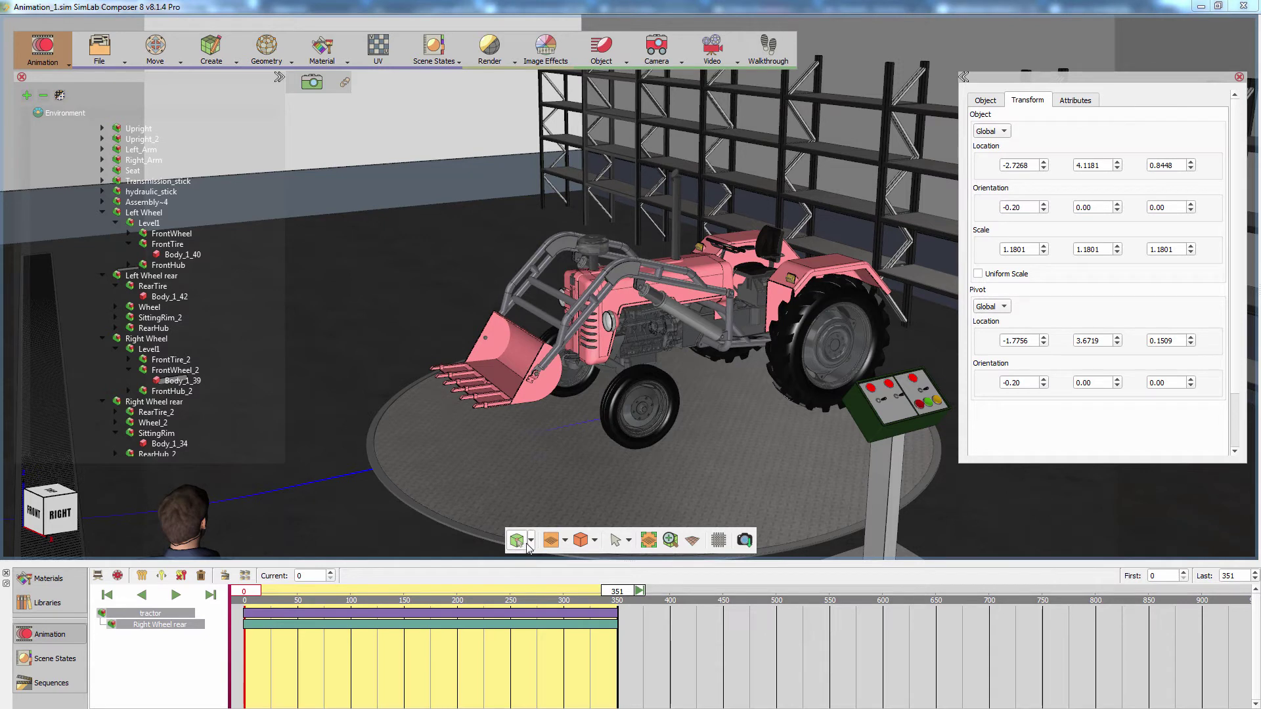
click(619, 416)
click(619, 416)
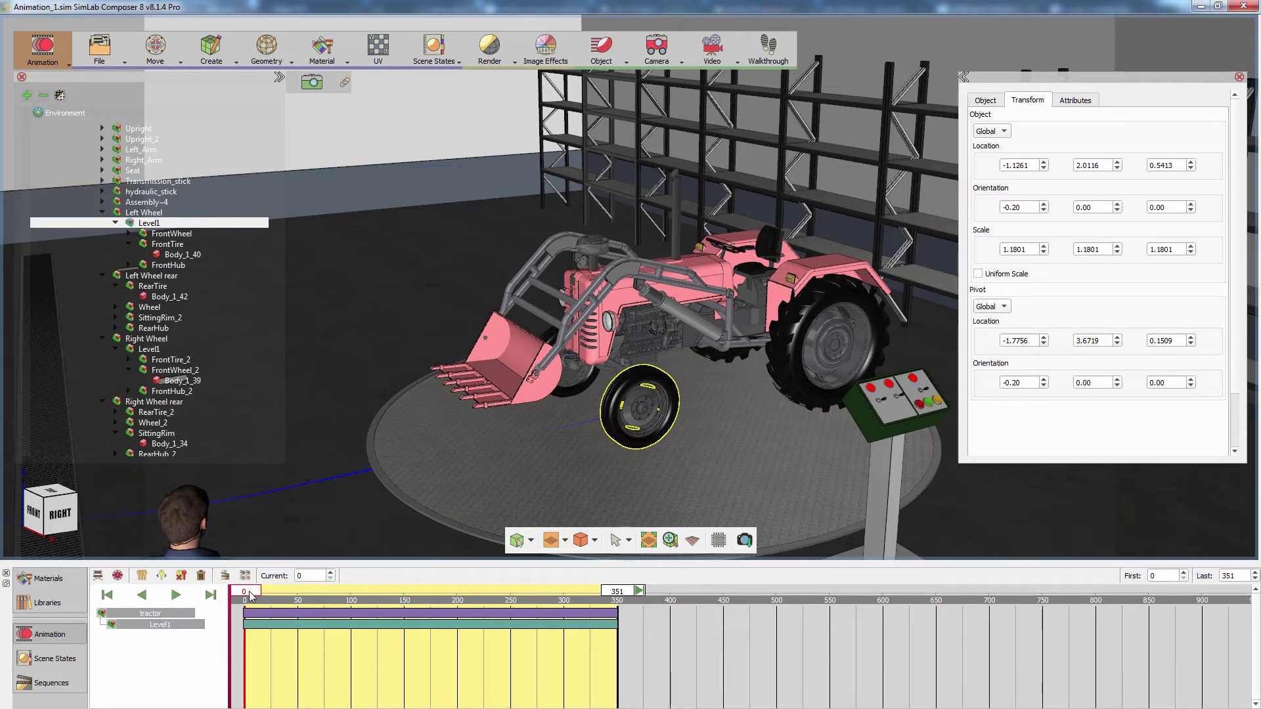
drag(252, 596, 262, 593)
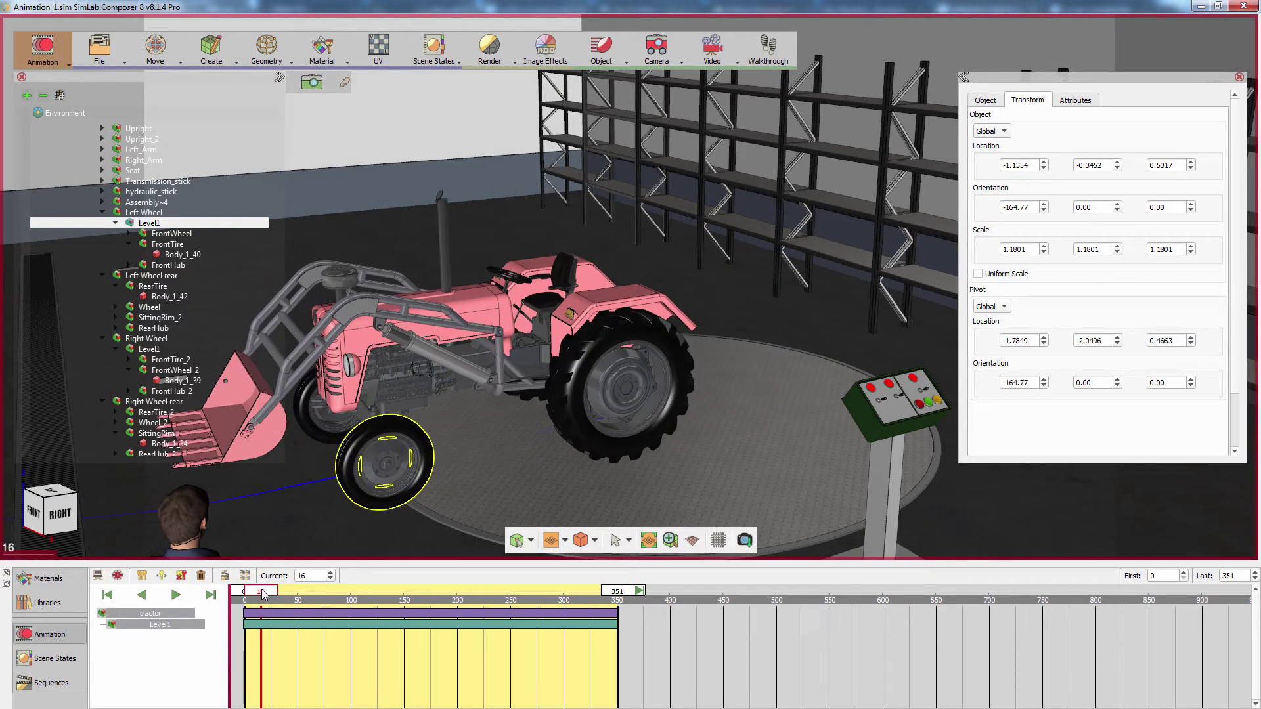
Step: Turn the Left Wheel group to a -7 degree Z steering angle
middle_drag(374, 314, 733, 248)
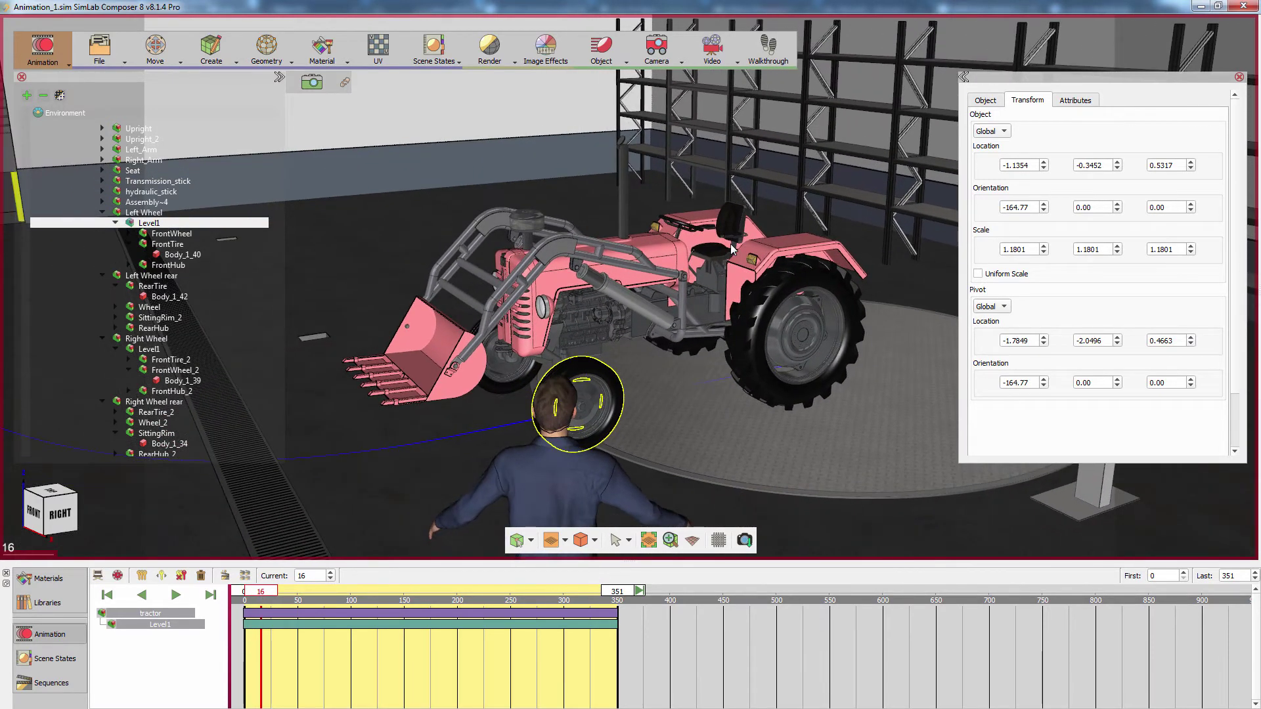
click(148, 213)
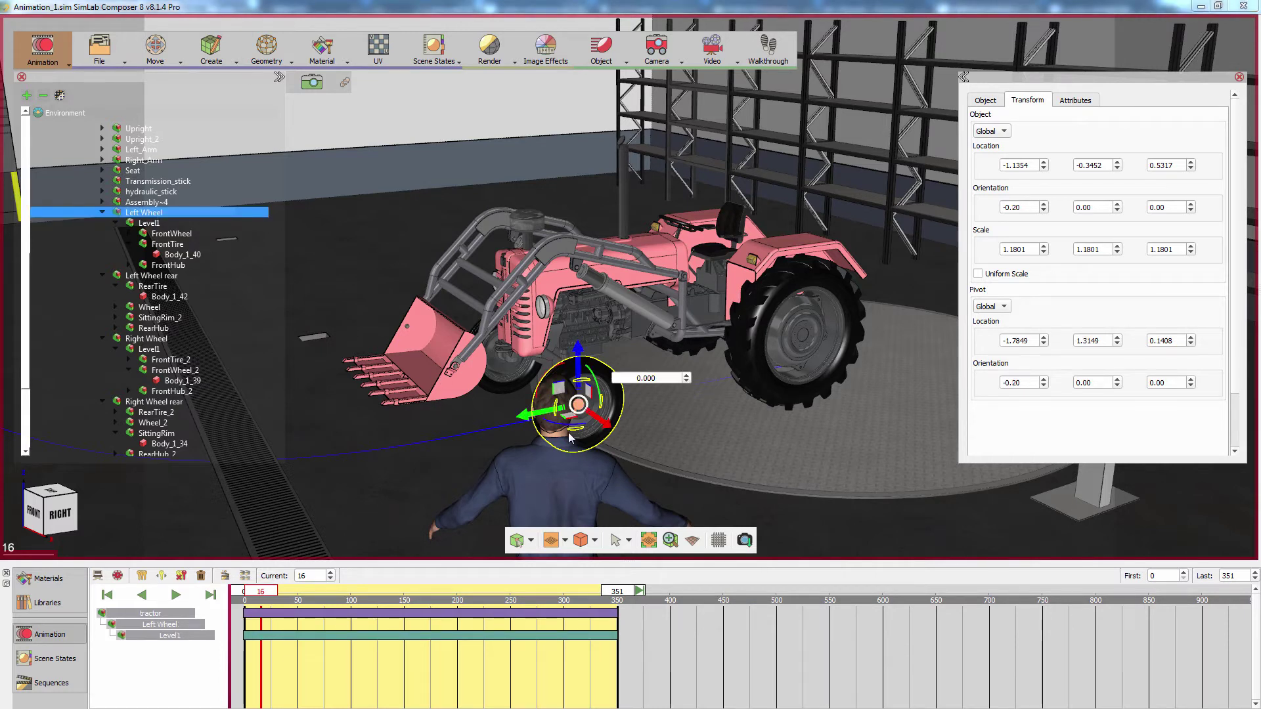
drag(571, 436, 565, 431)
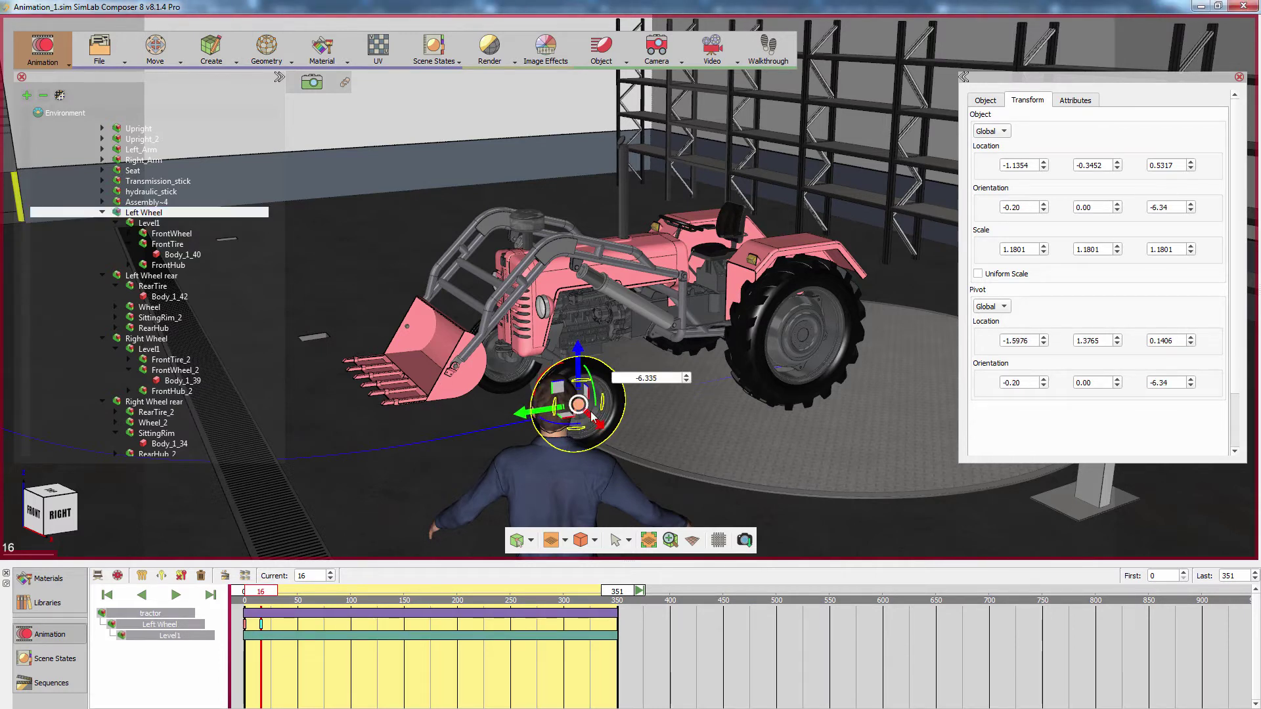
drag(668, 375, 625, 377)
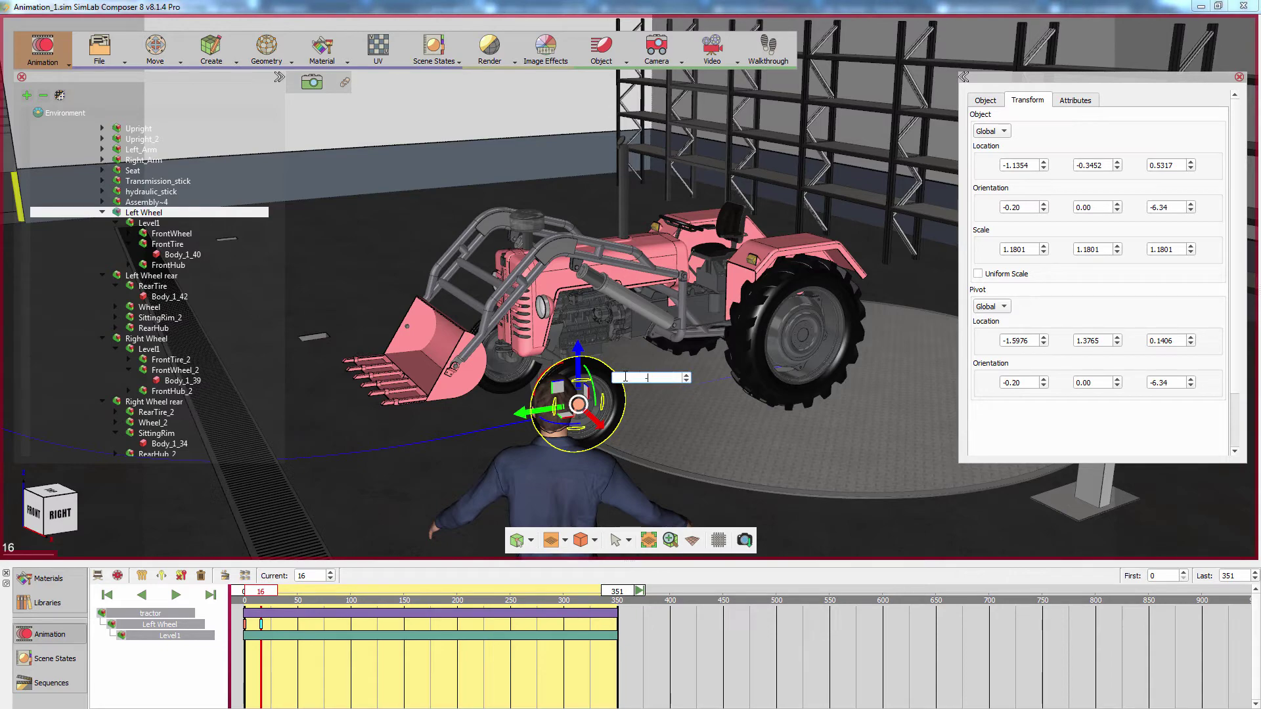
text(-7)
key(Return)
mouse_move(379, 430)
mouse_down()
mouse_move(776, 341)
mouse_move(245, 599)
mouse_move(279, 593)
mouse_up()
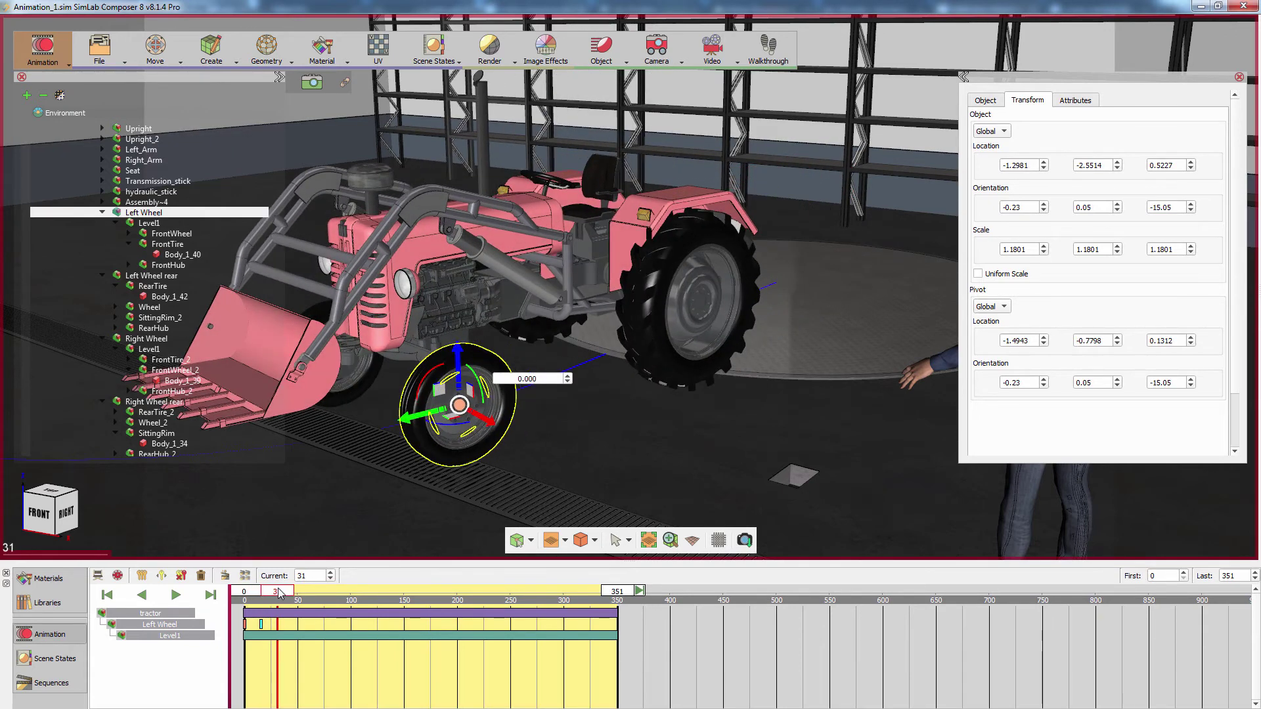
Step: Select the Left Wheel keys near frames 0 and 14 on the timeline
drag(388, 516, 781, 487)
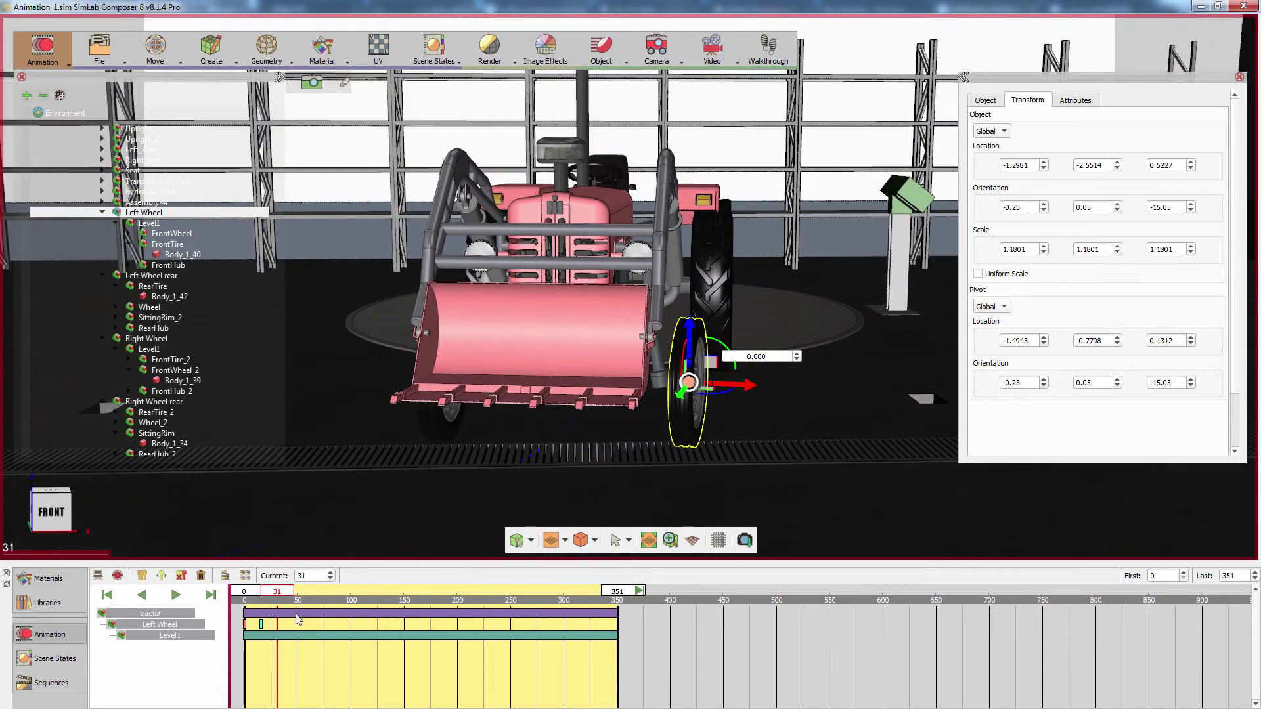
drag(274, 598, 262, 599)
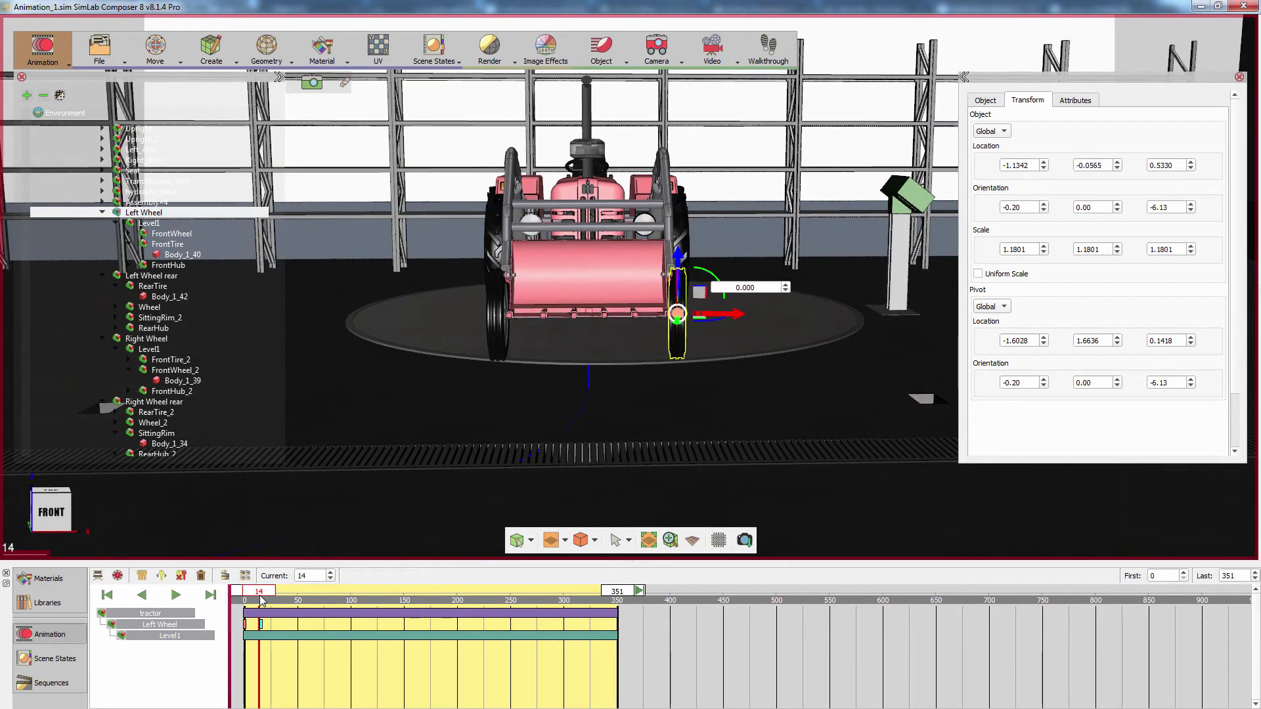
scroll(252, 633, up, 4)
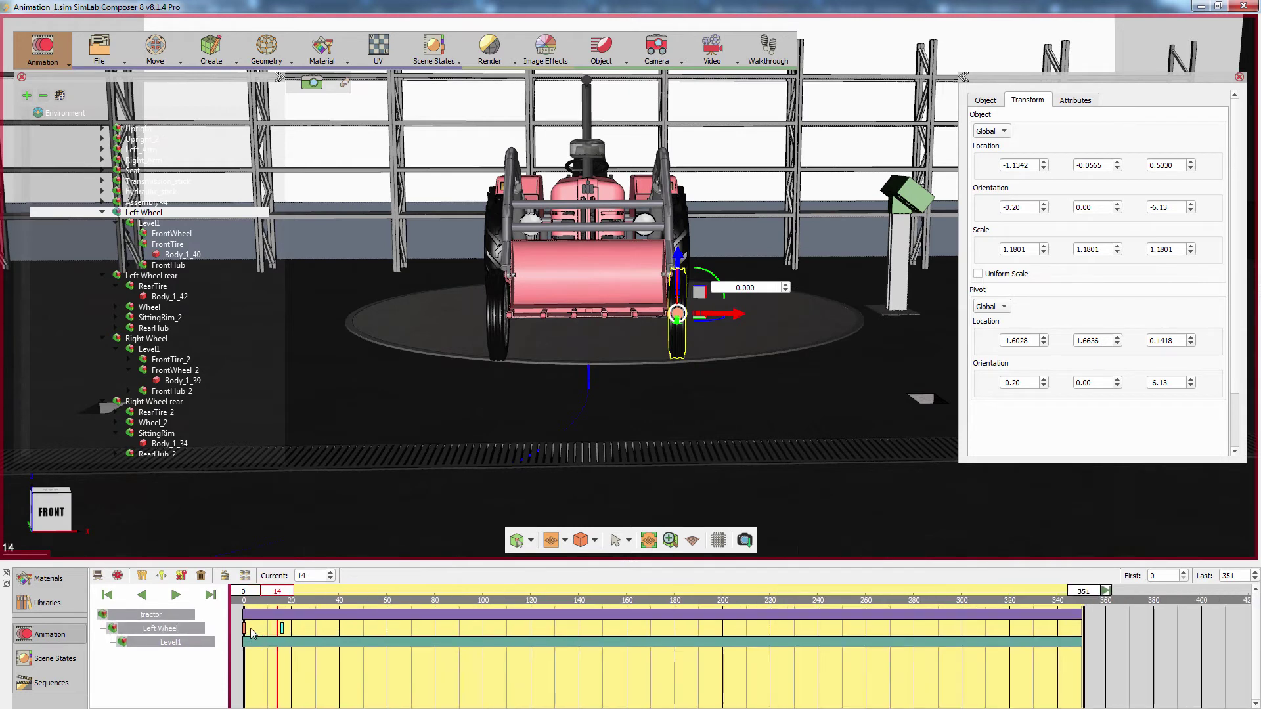
drag(270, 636, 333, 594)
Step: Steer the Left Wheel further at frame 37 and check the turn at frame 22
drag(444, 468, 544, 398)
drag(720, 429, 706, 433)
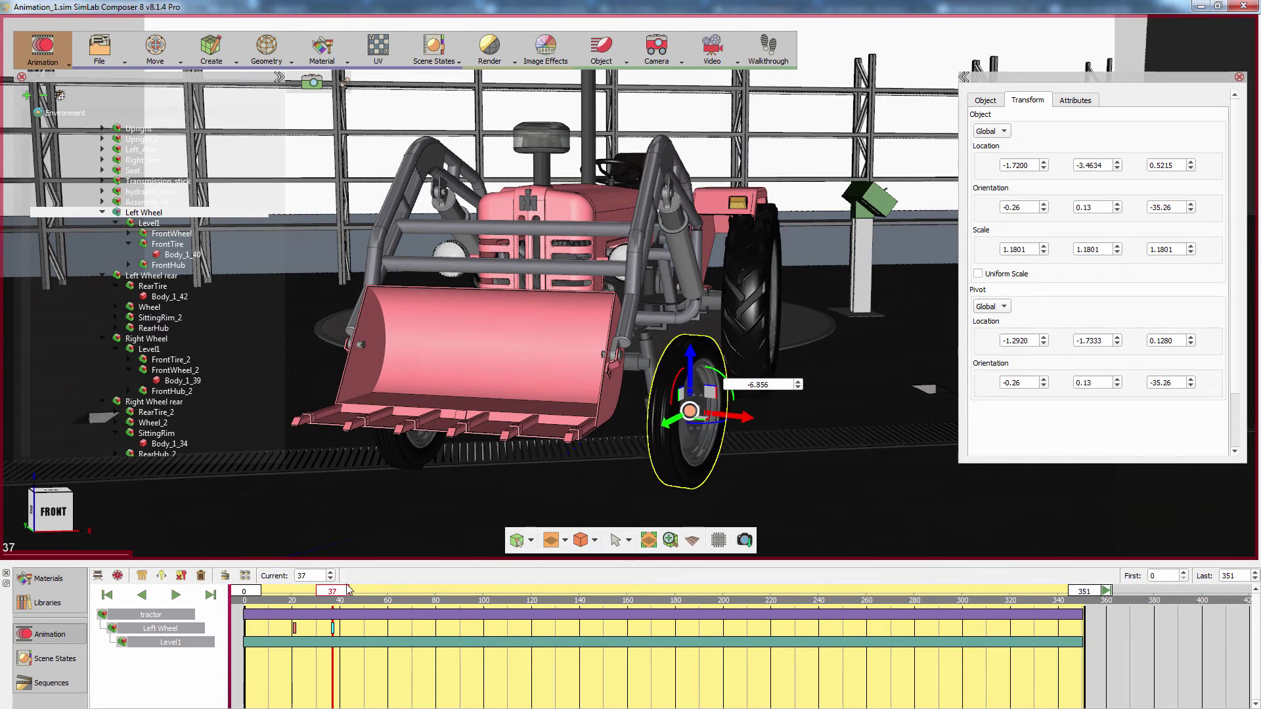
mouse_move(331, 593)
mouse_down()
mouse_move(294, 593)
mouse_move(337, 594)
mouse_up()
drag(366, 489, 609, 428)
Step: Steer the Right Wheel group about 8 degrees at frame 37
click(617, 410)
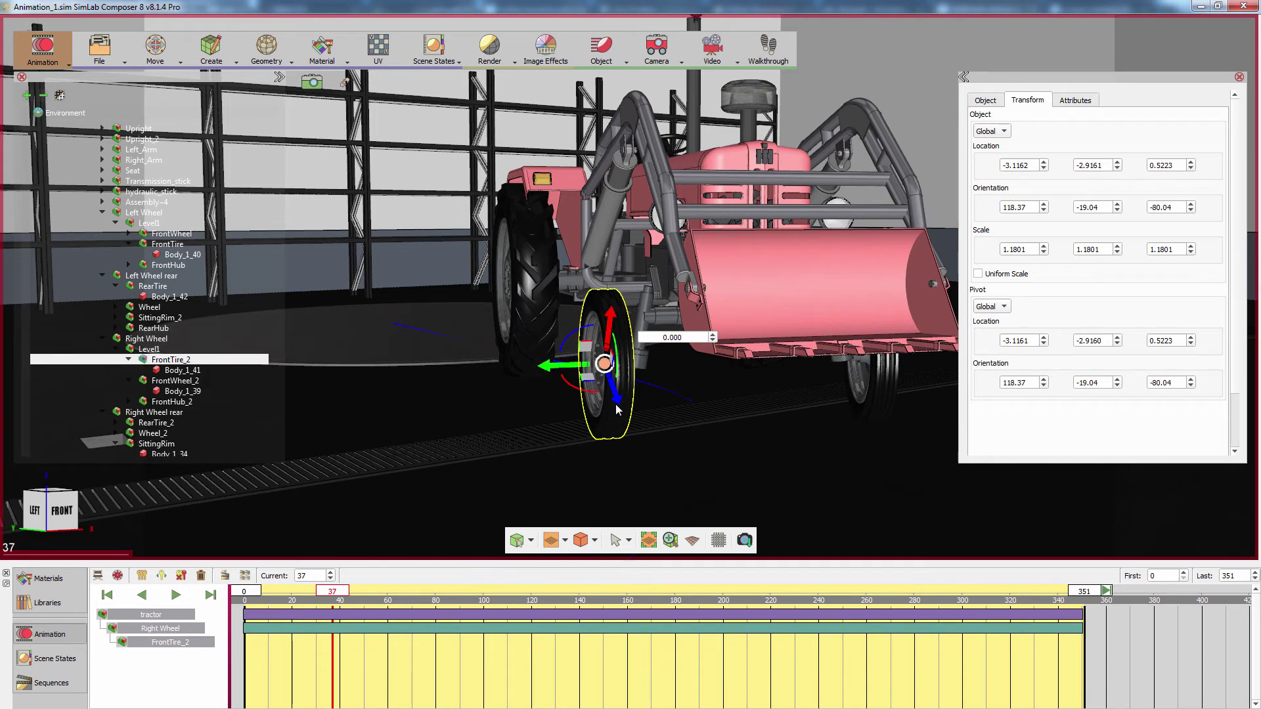
click(616, 409)
click(617, 409)
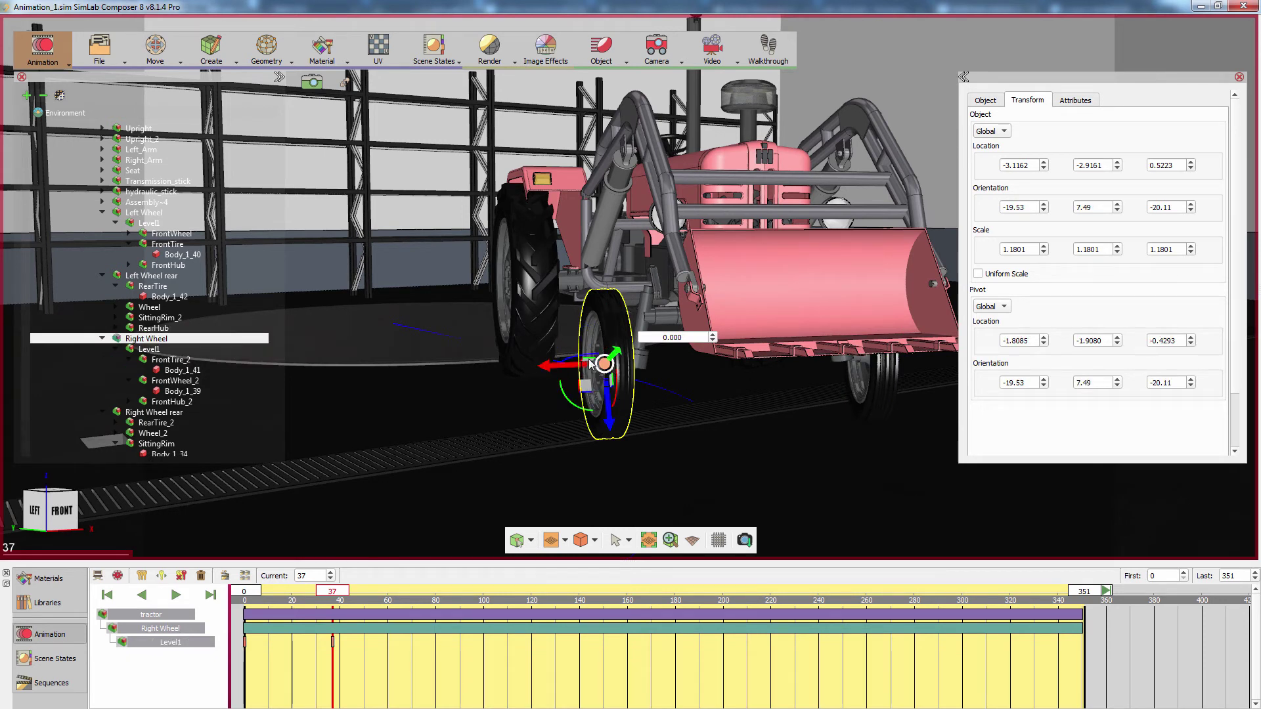
drag(591, 364, 582, 359)
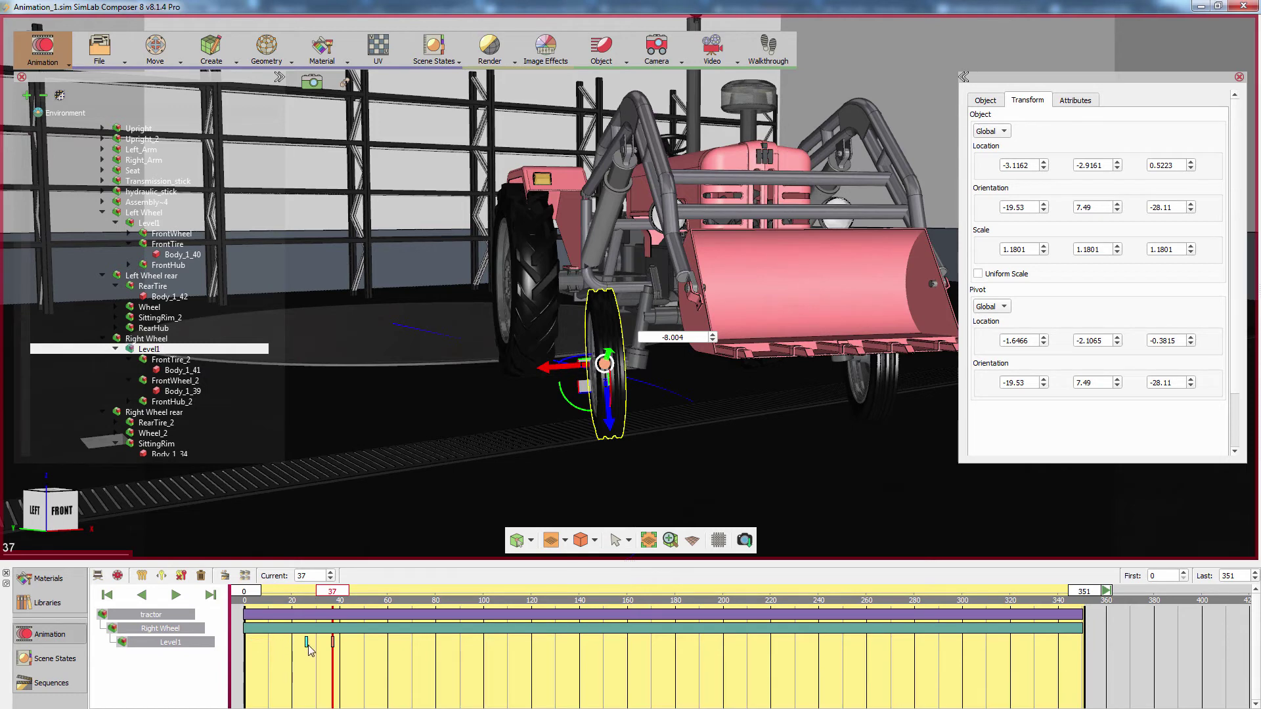
Step: Shift the Left Wheel key to match the right wheel, then advance to frame 54
click(151, 350)
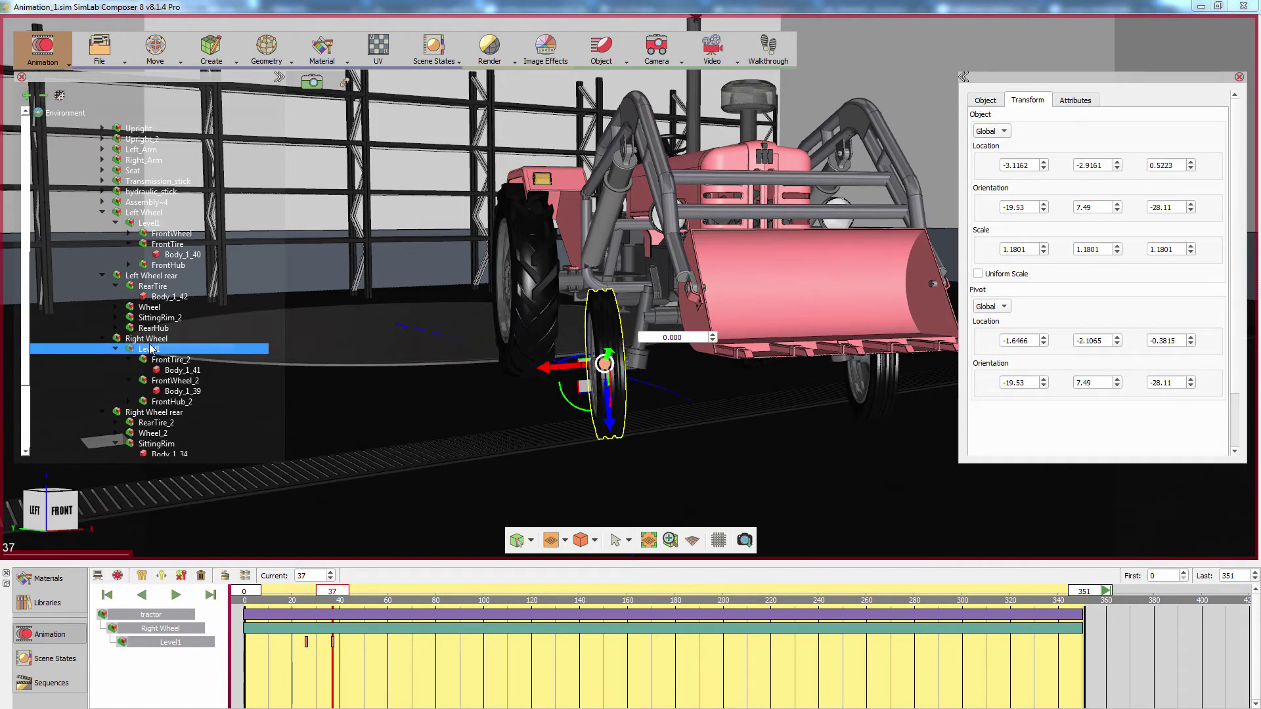
ctrl+click(150, 213)
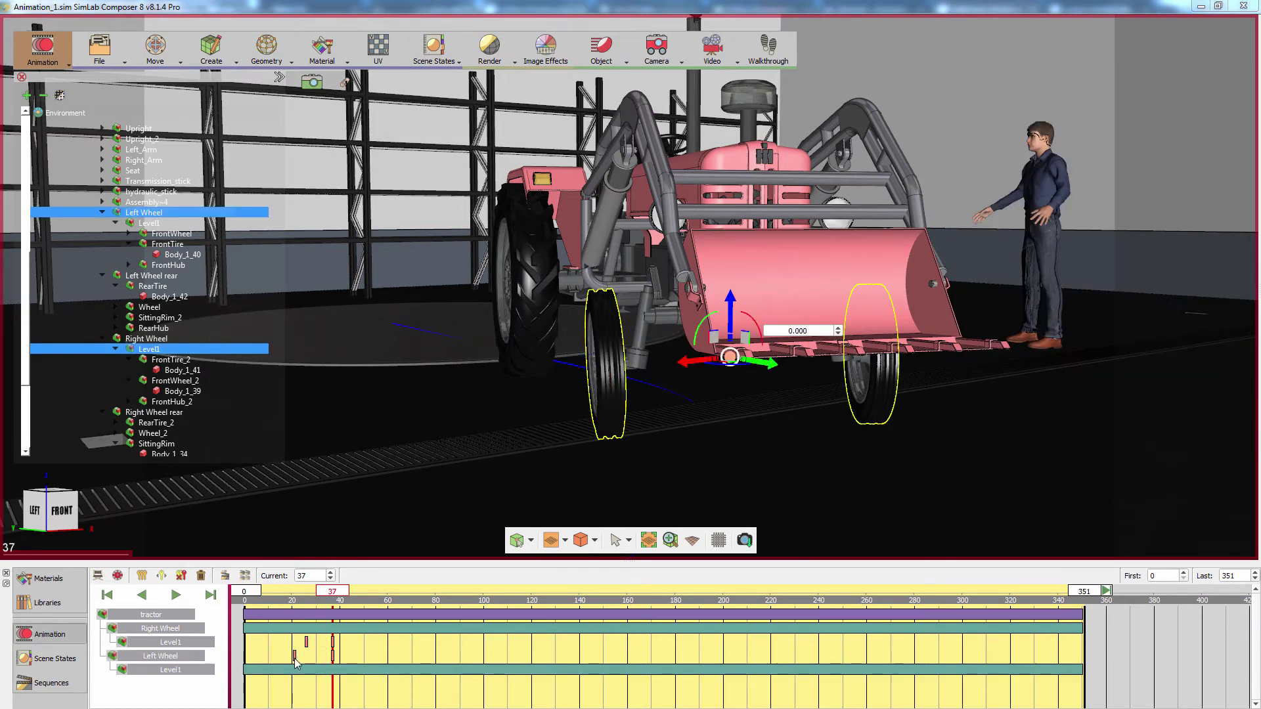
drag(294, 657, 303, 658)
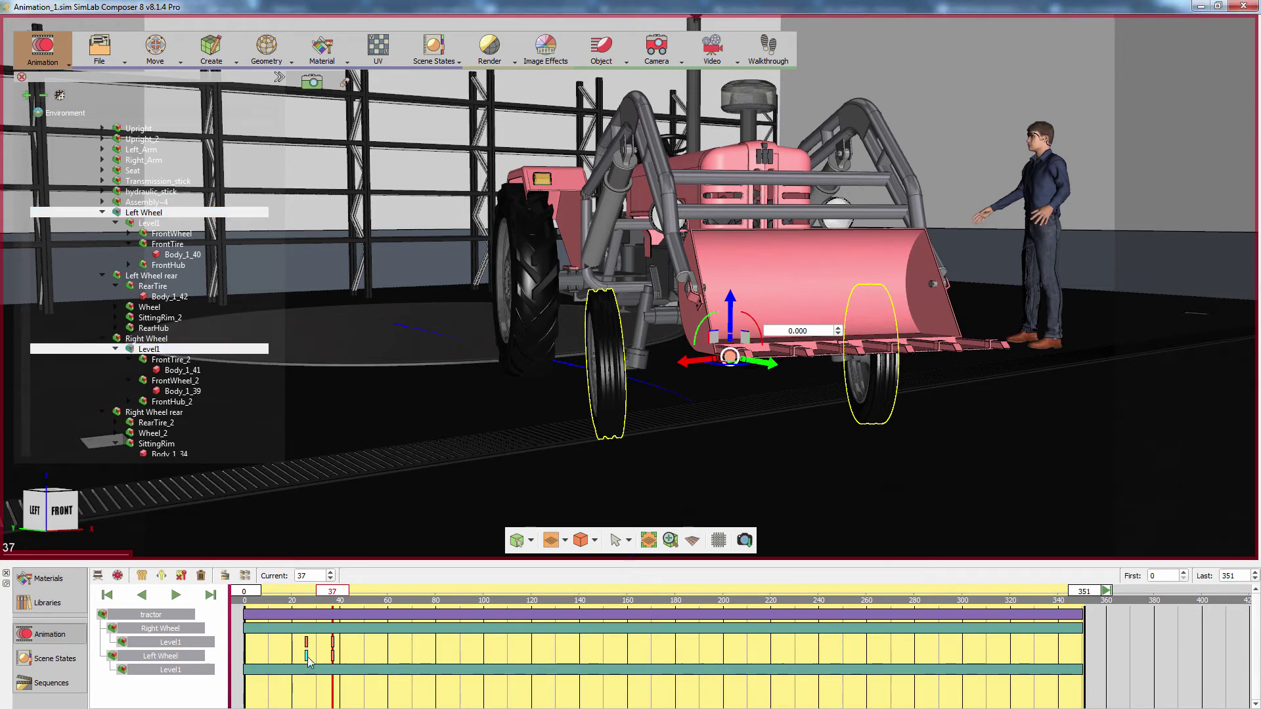
drag(859, 455, 733, 449)
scroll(733, 447, down, 2)
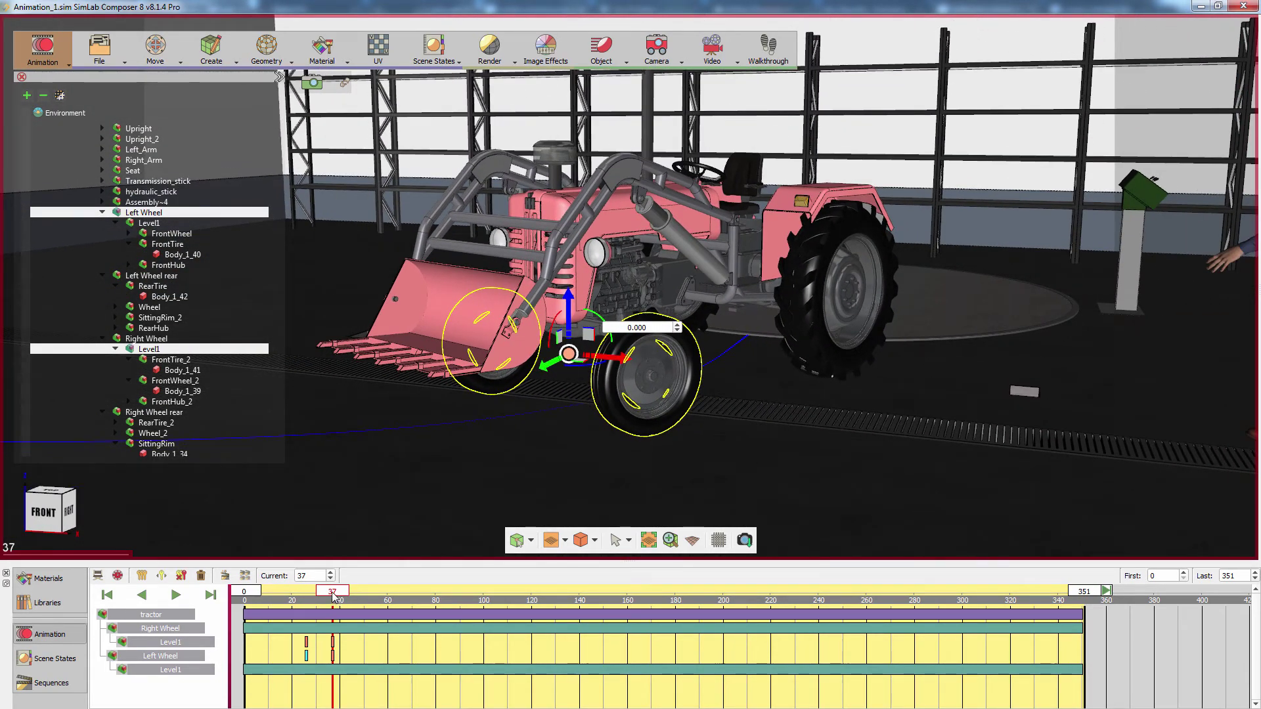
drag(334, 594, 426, 593)
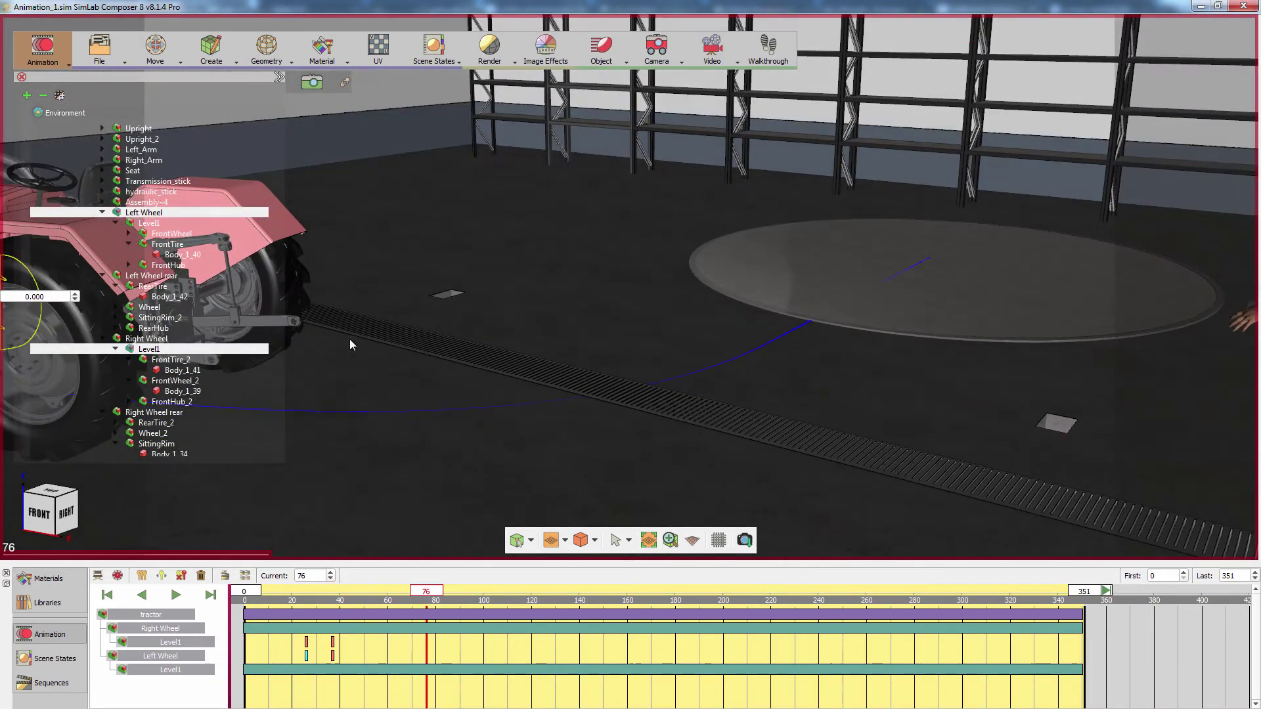
Step: Advance to frame 94 and select a steering key on the Right Wheel track
middle_drag(350, 344, 1169, 332)
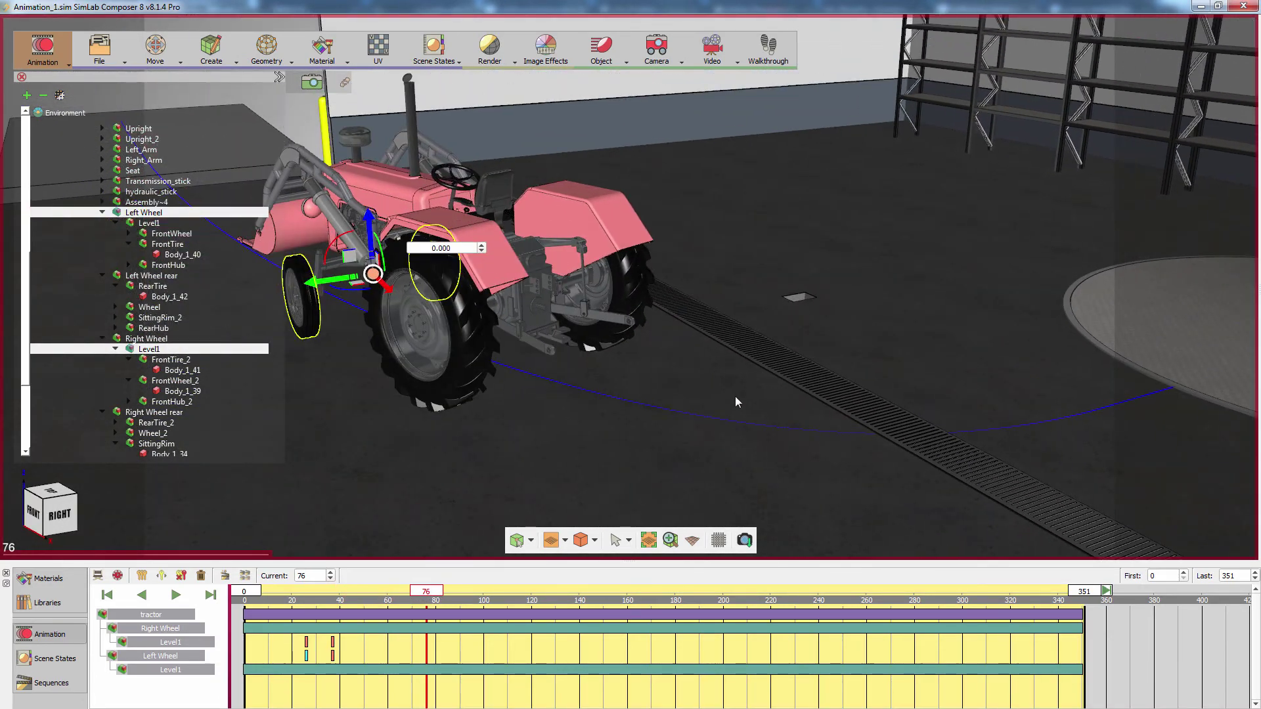
drag(426, 595, 452, 599)
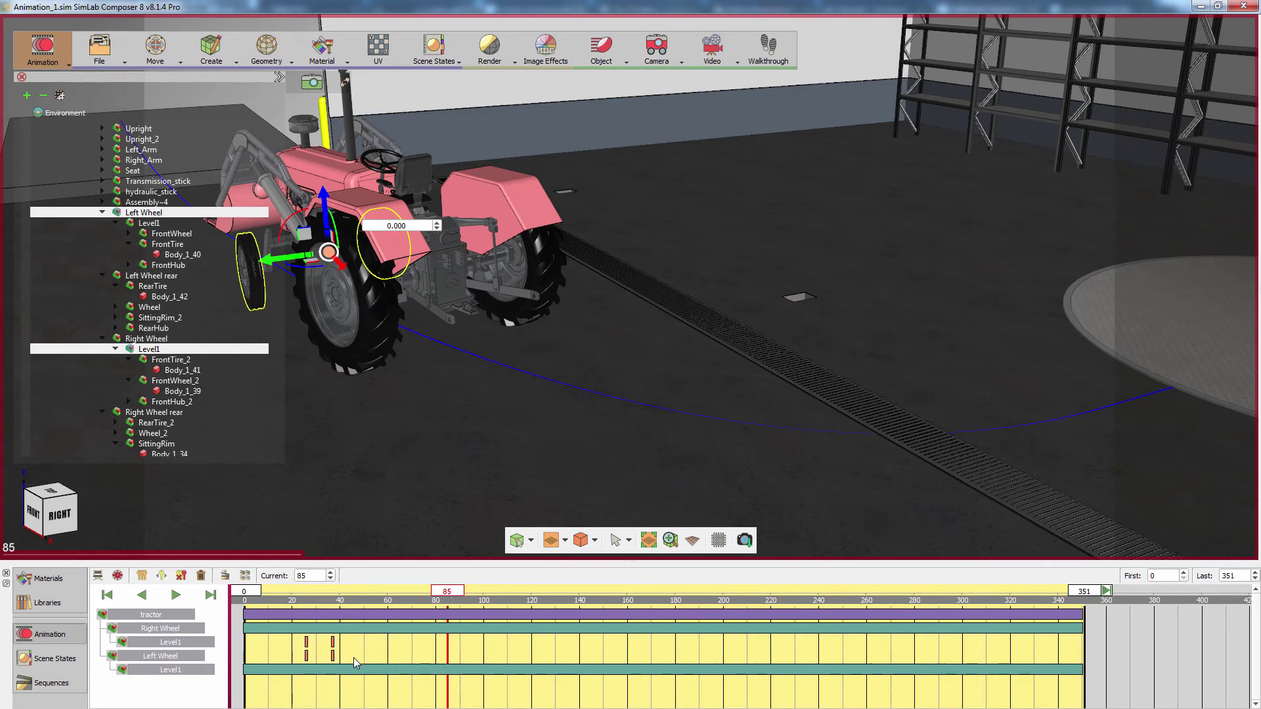
click(334, 647)
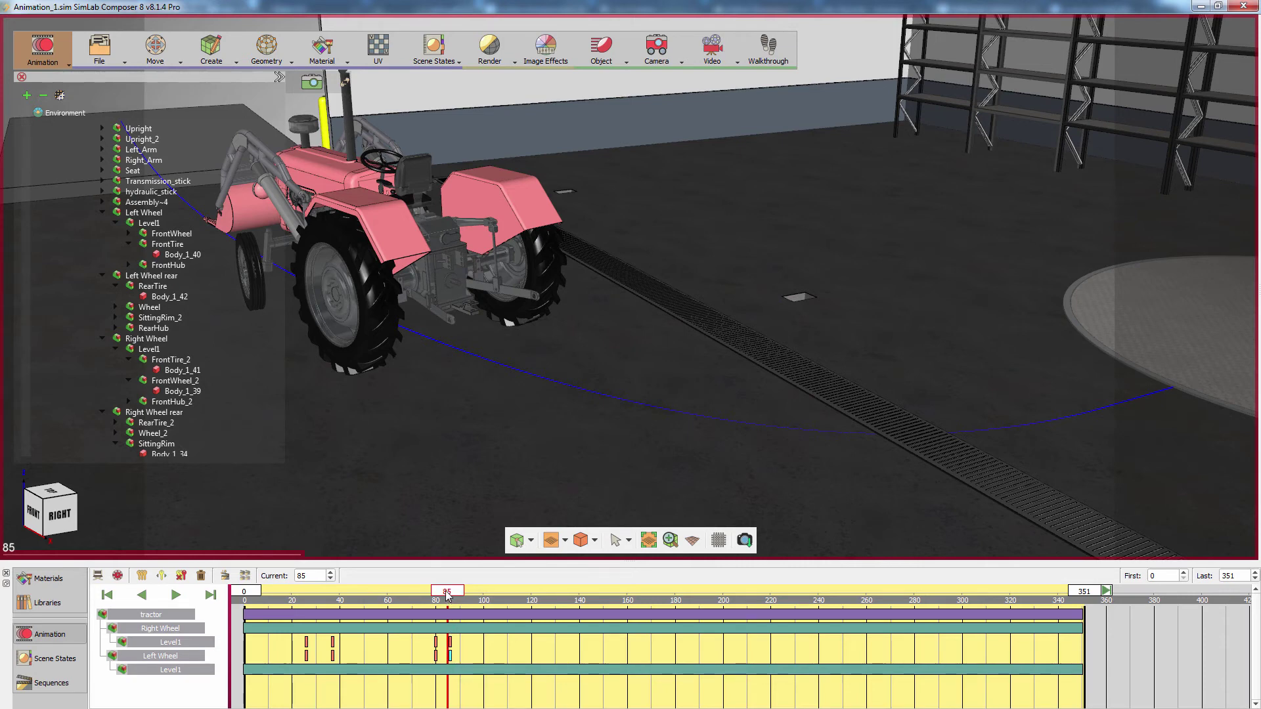
Step: Review the steering at frames 47, 64 and about 105, then rewind to frame 0
mouse_move(433, 595)
mouse_down()
mouse_move(362, 599)
mouse_move(427, 598)
mouse_move(417, 596)
mouse_up()
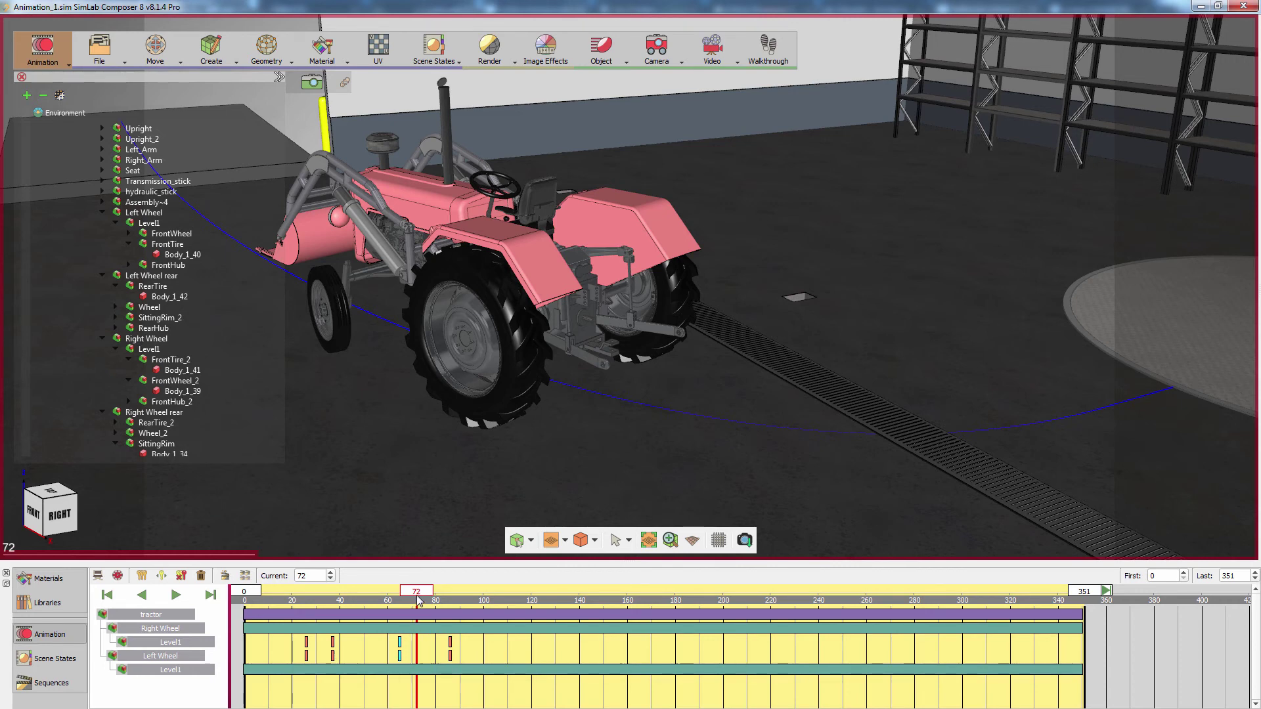
drag(418, 595, 445, 605)
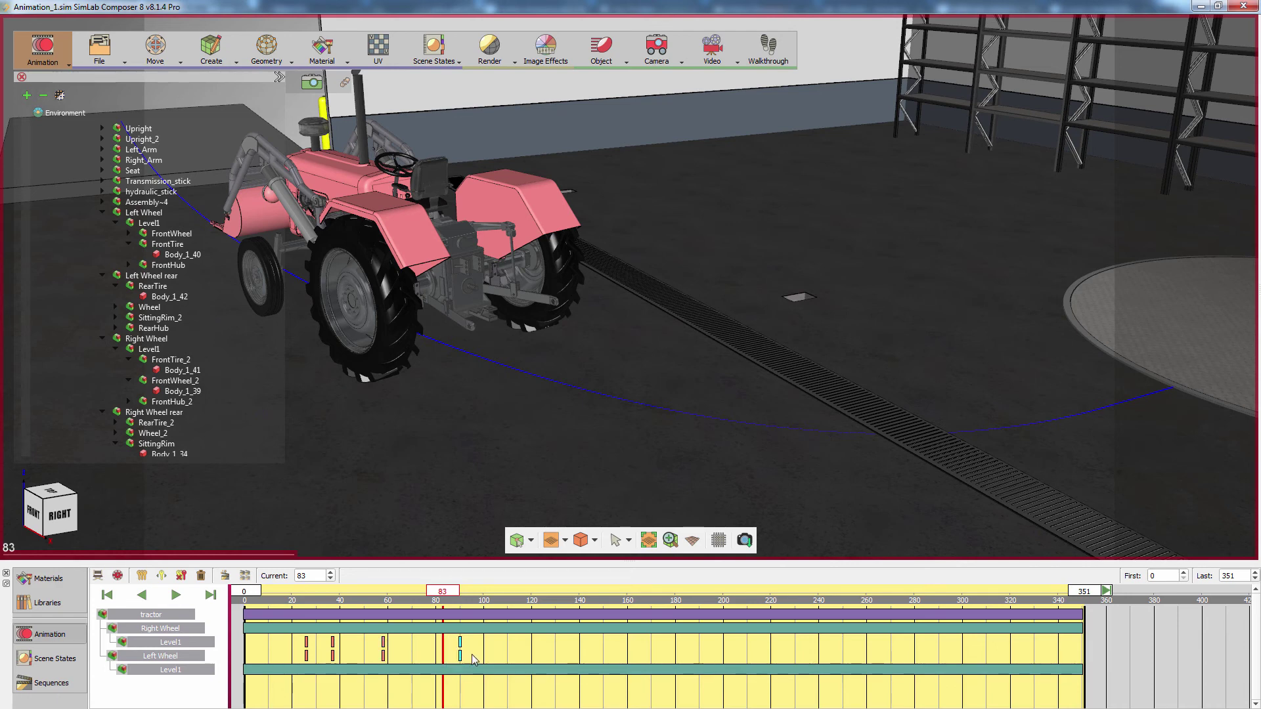
drag(456, 594, 353, 610)
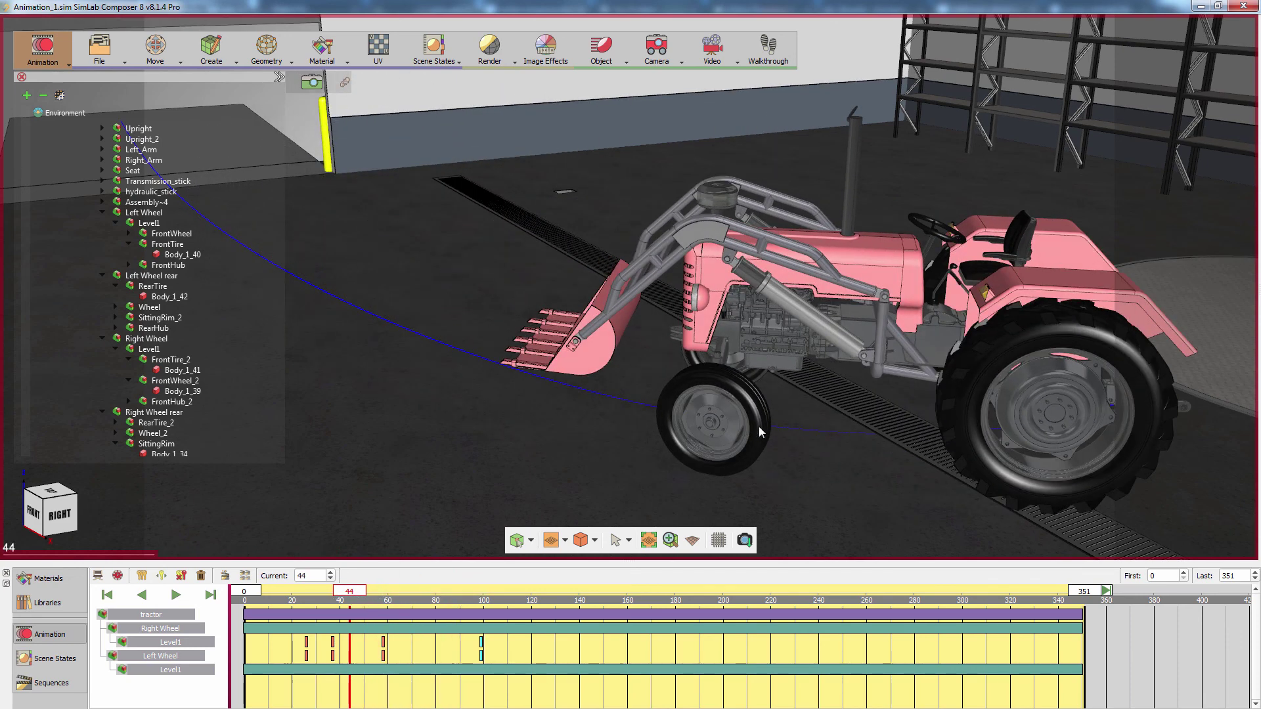
drag(759, 427, 610, 357)
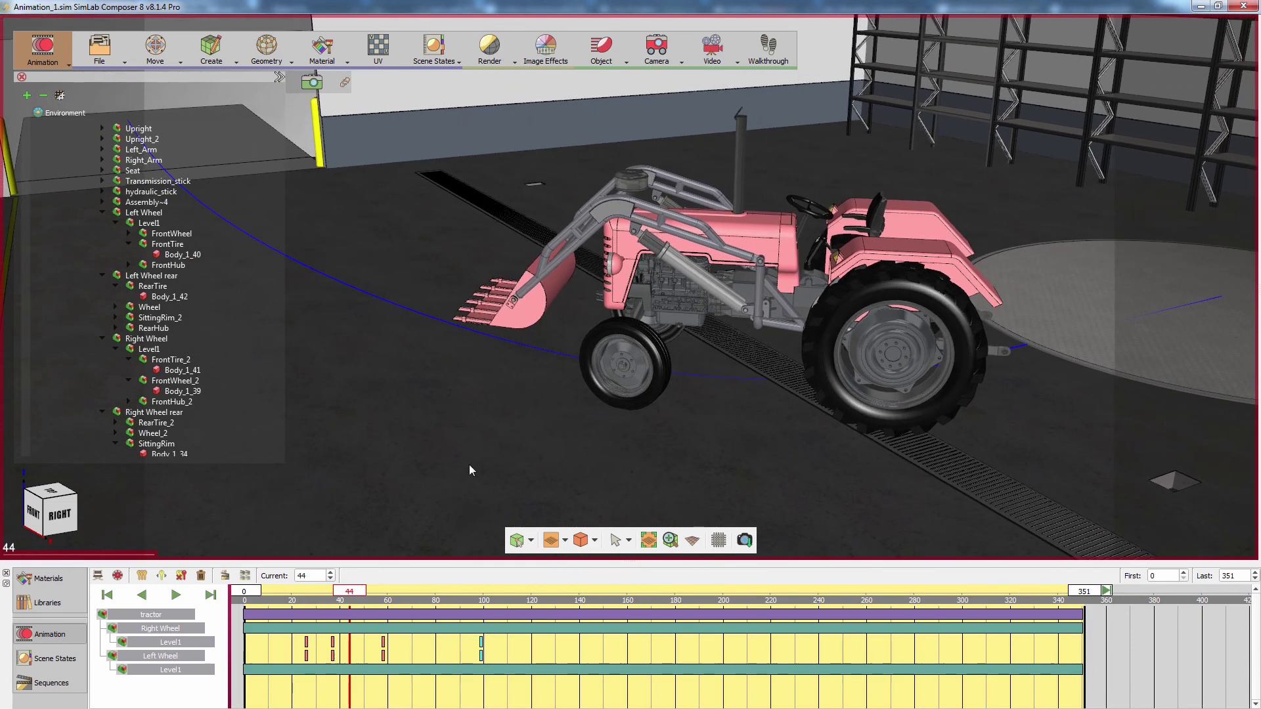
click(105, 598)
Step: Play the animation from frame 0 to watch the tractor drive its path
drag(515, 447, 497, 390)
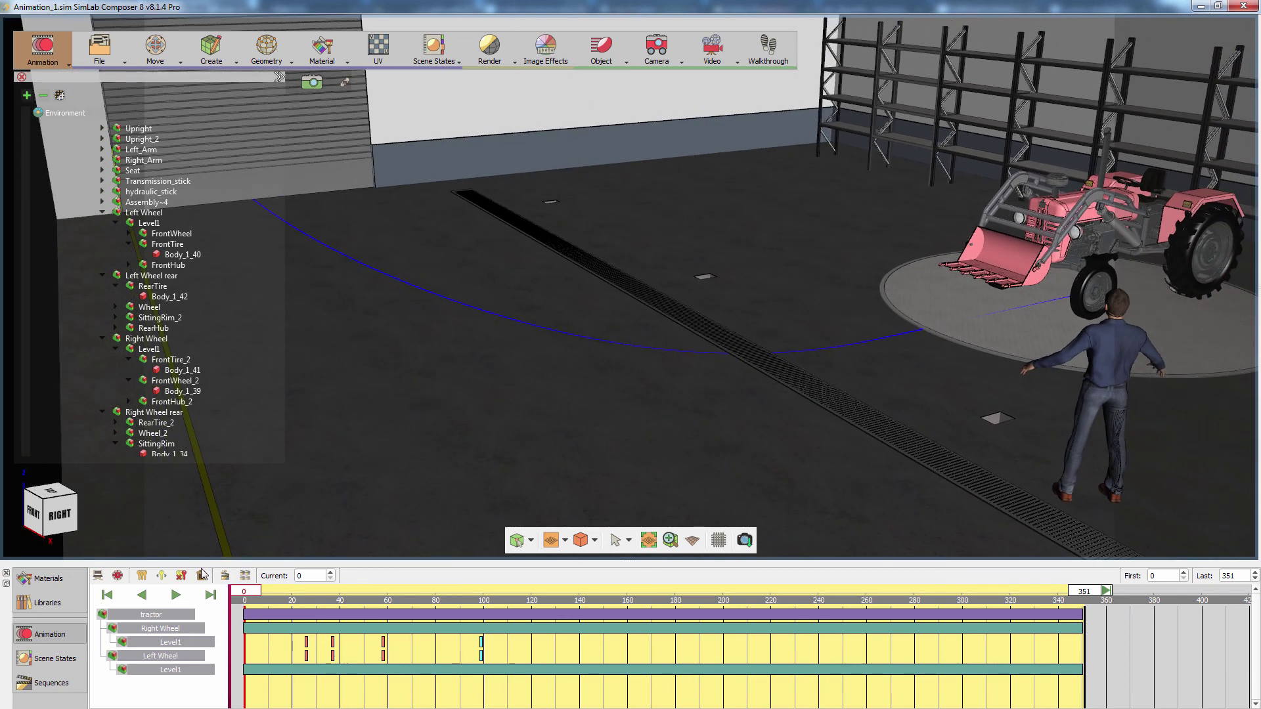
click(176, 596)
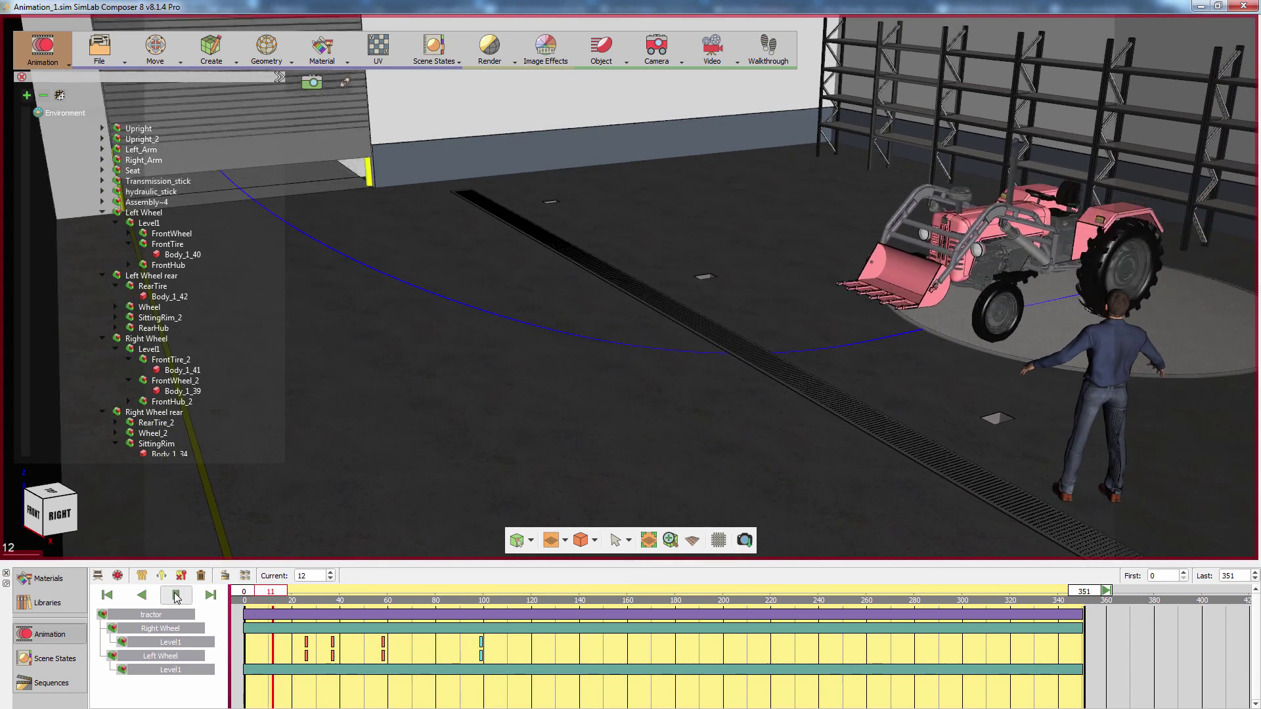